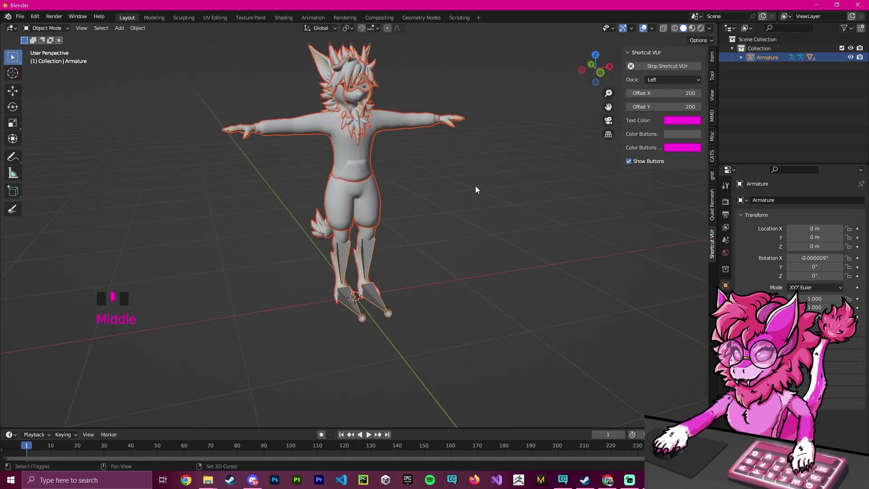
Step: Import the Wavefront model CYBER JACKET_PAINTED.obj from the cyberpunk-2077-jacket source folder
left_click(21, 18)
left_click(21, 18)
left_click(21, 18)
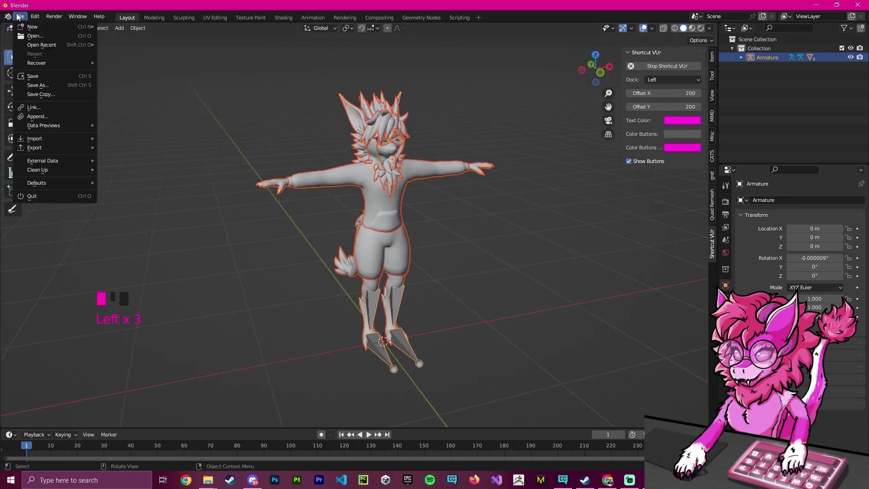
mouse_move(49, 139)
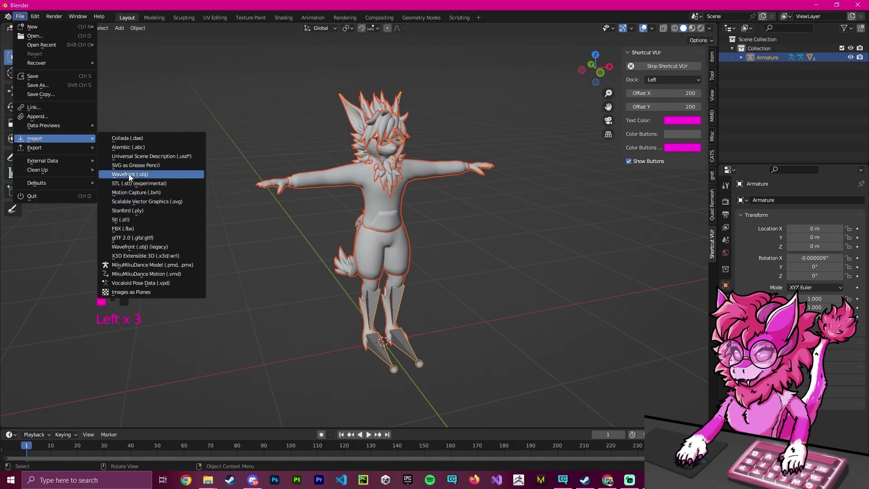
left_click(131, 174)
double_click(329, 125)
double_click(313, 114)
double_click(313, 114)
double_click(313, 117)
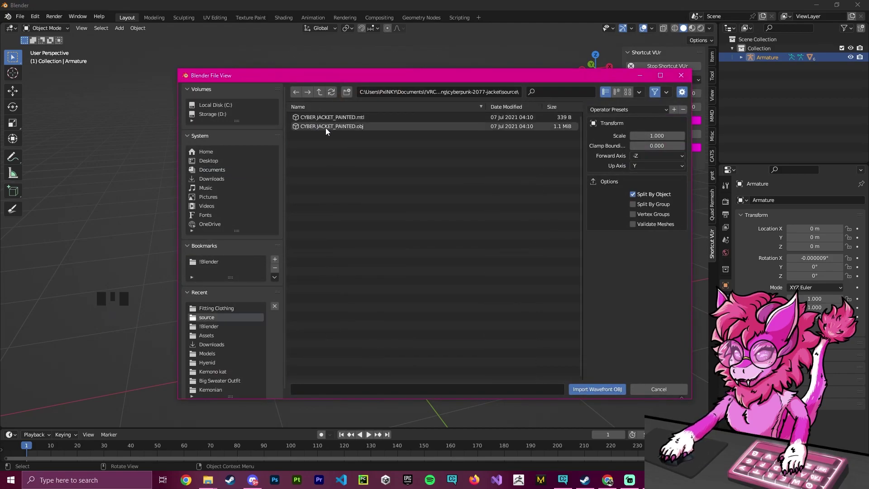
left_click(324, 125)
left_click(613, 389)
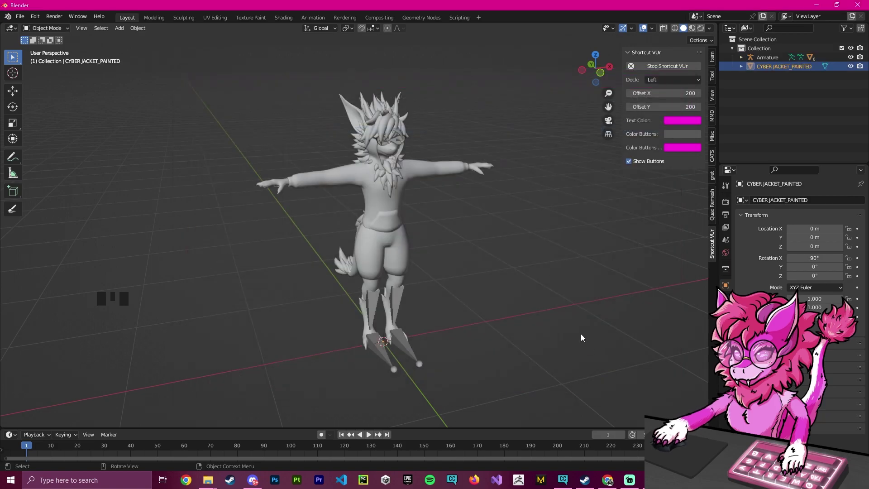
Step: Scale the imported jacket down uniformly to a scale of about 0.007, close to the character's size
middle_click_drag(487, 231, 476, 126)
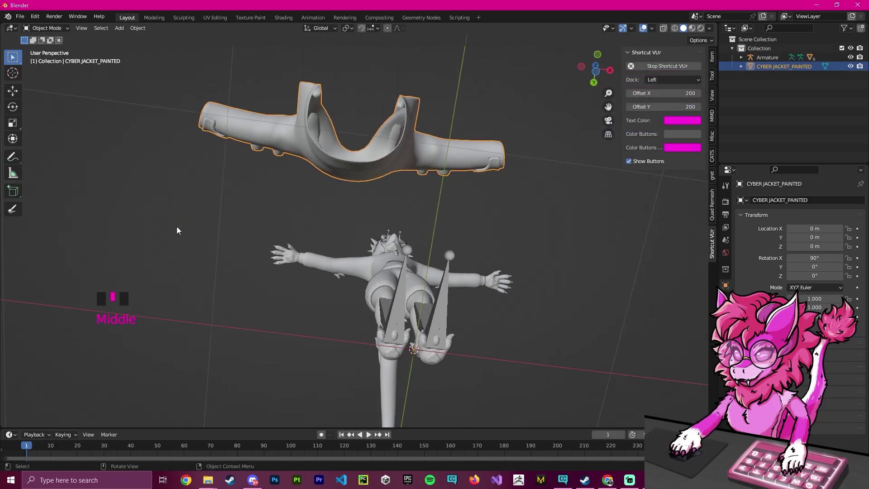
middle_click_drag(505, 225, 558, 203)
key("s")
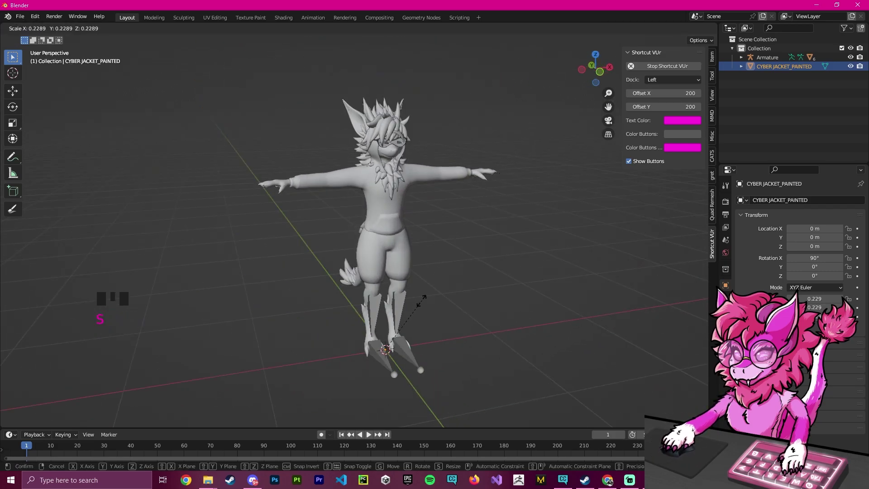
left_click(394, 335)
key("s")
left_click(403, 322)
key("s")
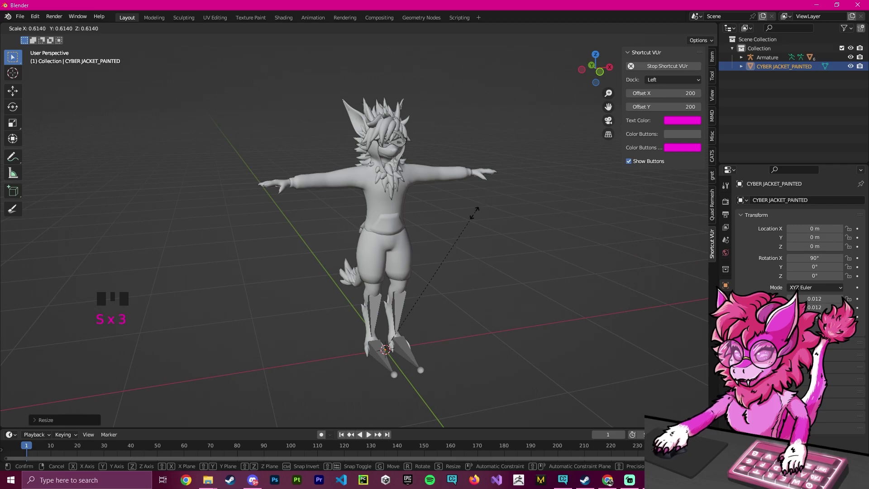
left_click(433, 269)
middle_click_drag(452, 232, 419, 263, "shift")
key("s")
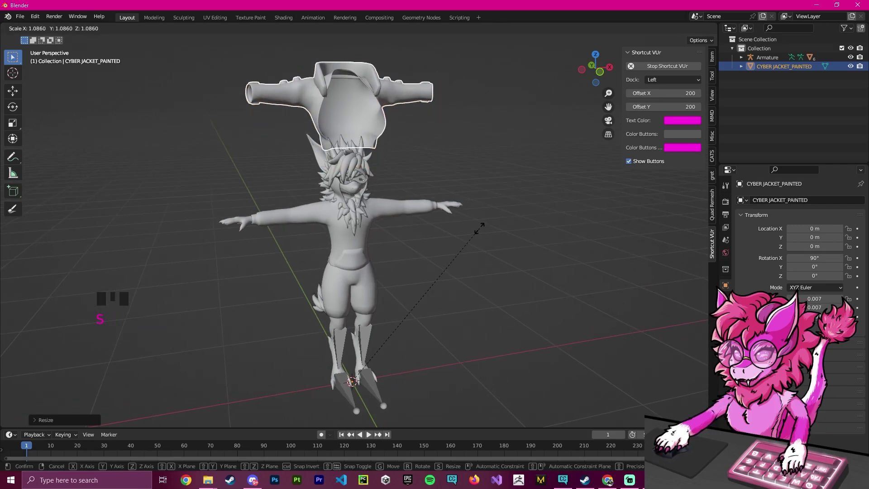
left_click(475, 232)
middle_click_drag(475, 235, 469, 212, "shift")
Step: Select the jacket's entire mesh in Edit Mode and snap the 3D cursor to it
key("Tab")
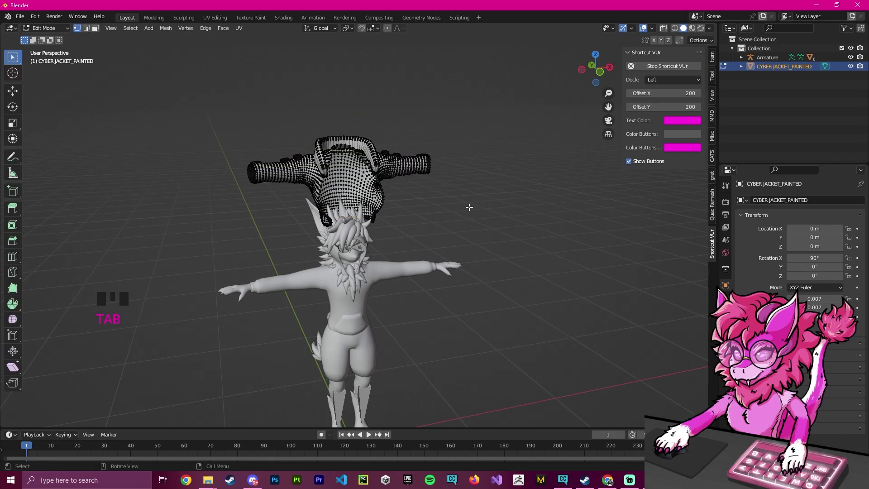
key("a")
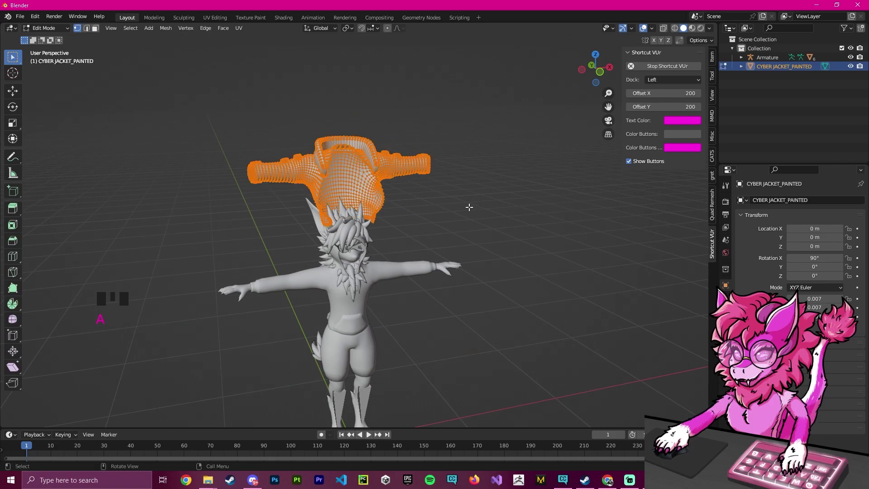
key("shift+s")
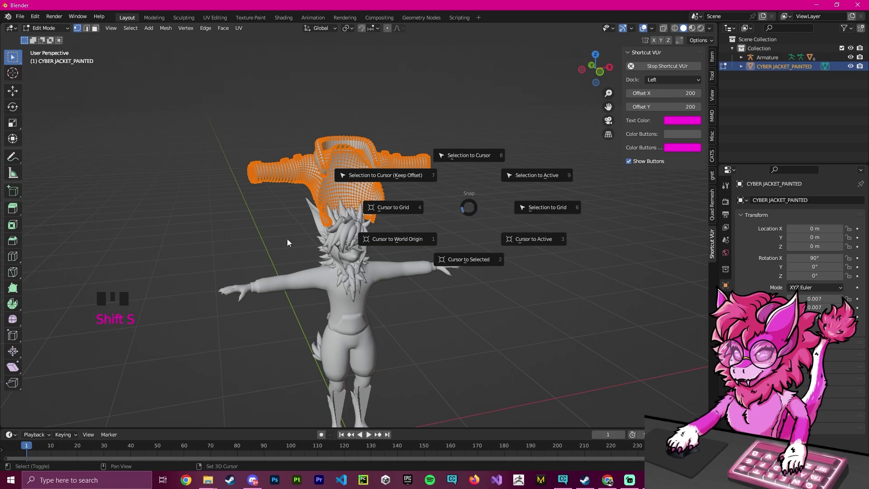
left_click(470, 259)
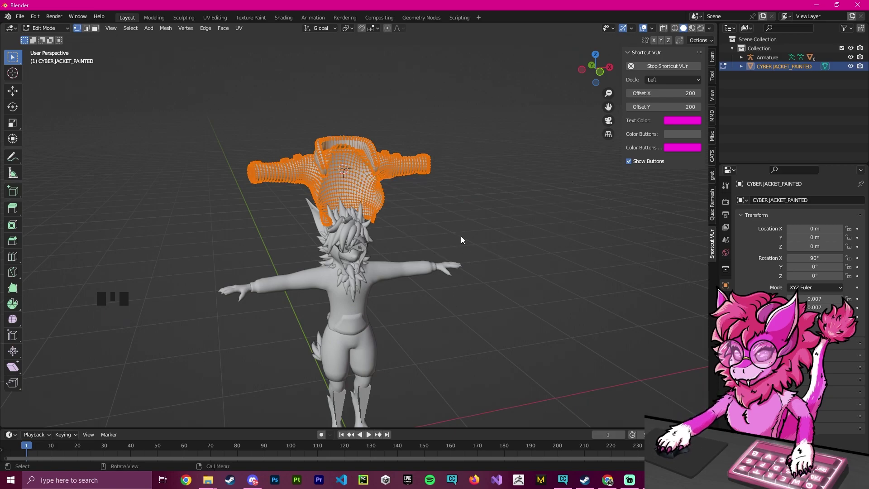
Step: Return to Object Mode and set the jacket's origin to the 3D cursor
key("Tab")
left_click(136, 28)
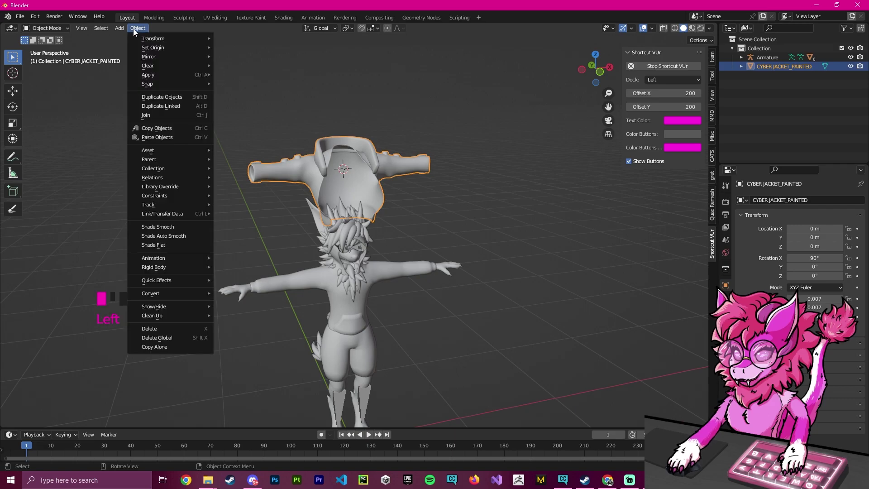
left_click(140, 30)
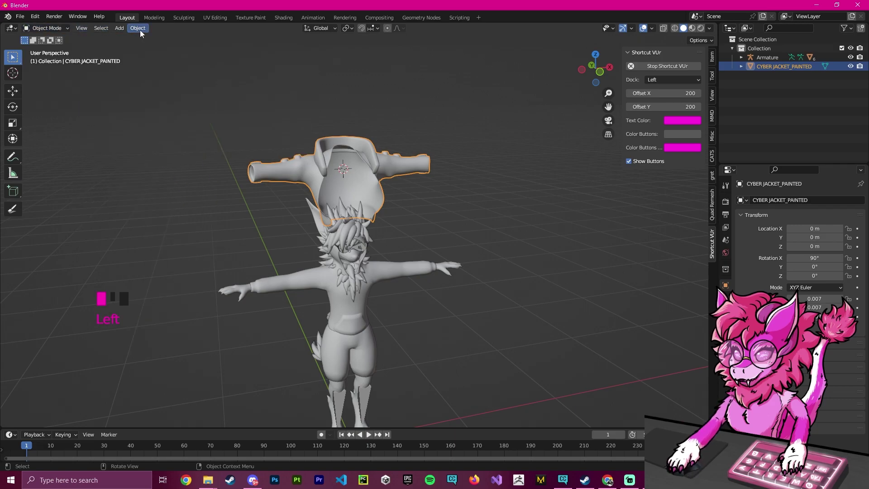
left_click(139, 29)
mouse_move(145, 49)
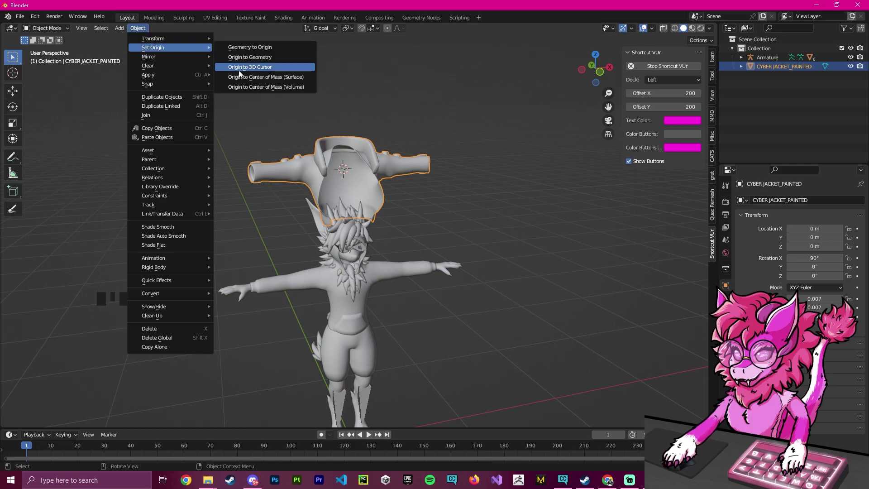
left_click(272, 67)
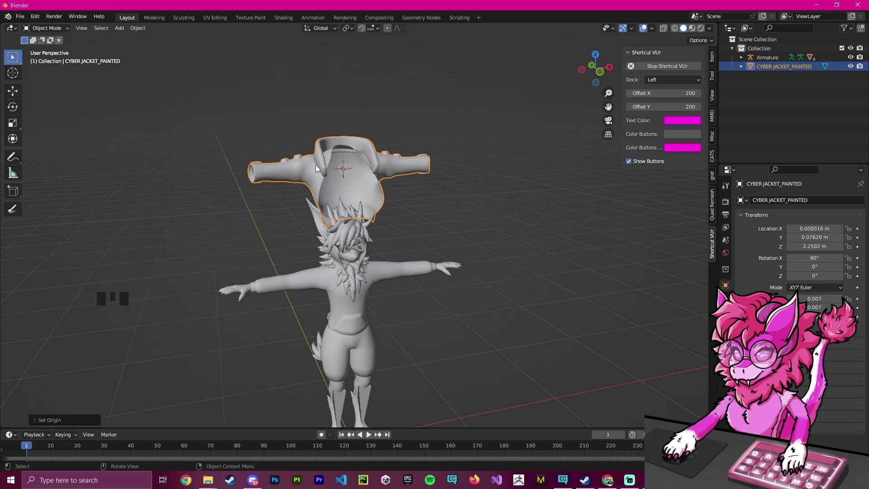
Step: Try scaling the jacket up around its new origin and undo it
middle_click_drag(346, 174, 395, 192)
middle_click_drag(354, 168, 468, 201)
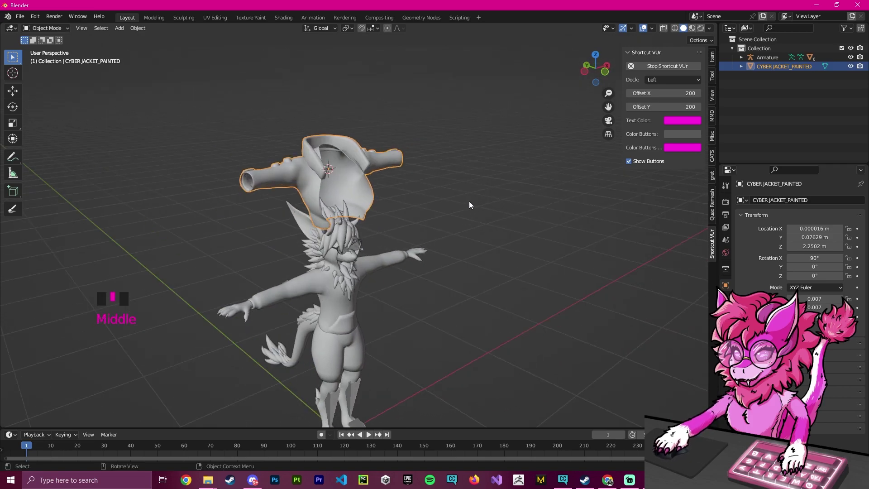
scroll(285, 99, "up", 6)
middle_click_drag(275, 65, 373, 181, "shift")
scroll(277, 158, "down", 5)
key("Tab")
key("Tab")
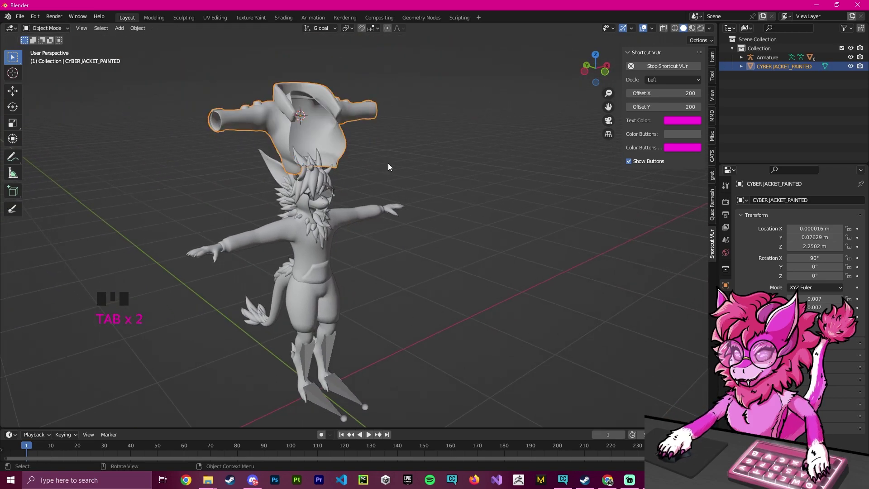
key("s")
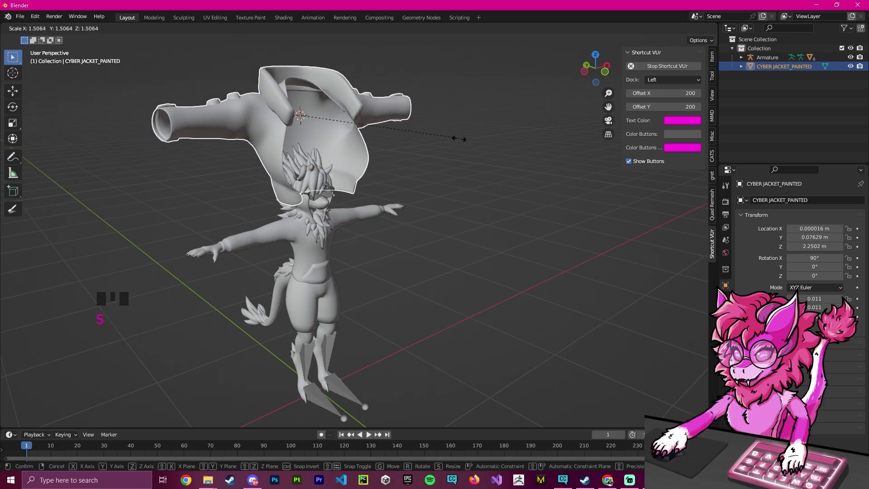
key("ctrl+z")
Step: Move the jacket down onto the character's torso in the left orthographic view, to about Y 0.051 m and Z 1.436 m
middle_click_drag(430, 299, 379, 201, "shift")
scroll(384, 252, "down", 3)
left_click(587, 74)
scroll(347, 147, "up", 3)
middle_click_drag(254, 50, 435, 183, "shift")
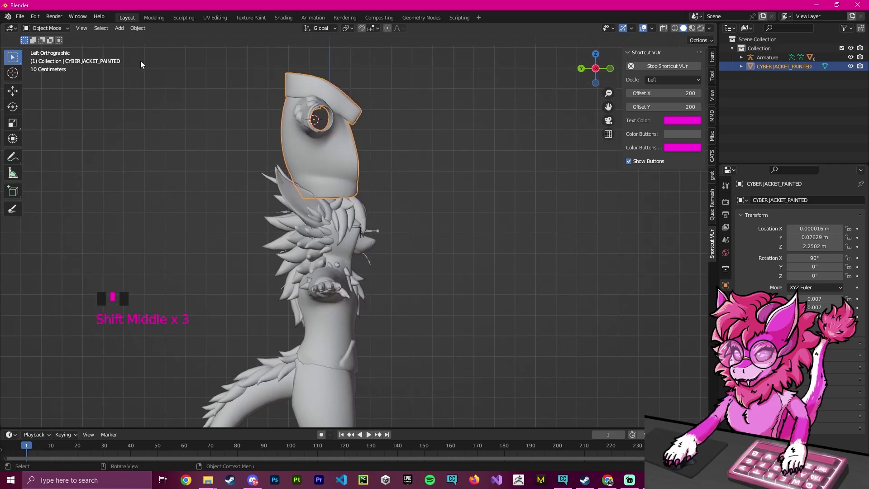
left_click(12, 92)
left_click_drag(298, 104, 308, 270)
middle_click_drag(360, 341, 451, 393, "shift")
scroll(360, 224, "up", 6)
left_click_drag(311, 224, 294, 224)
Step: Fine-tune the jacket's uniform scale against the character's torso and arms
mouse_move(455, 258)
middle_mouse_down()
mouse_move(424, 260)
mouse_move(398, 279)
mouse_move(438, 255)
middle_mouse_up()
scroll(398, 279, "down", 5)
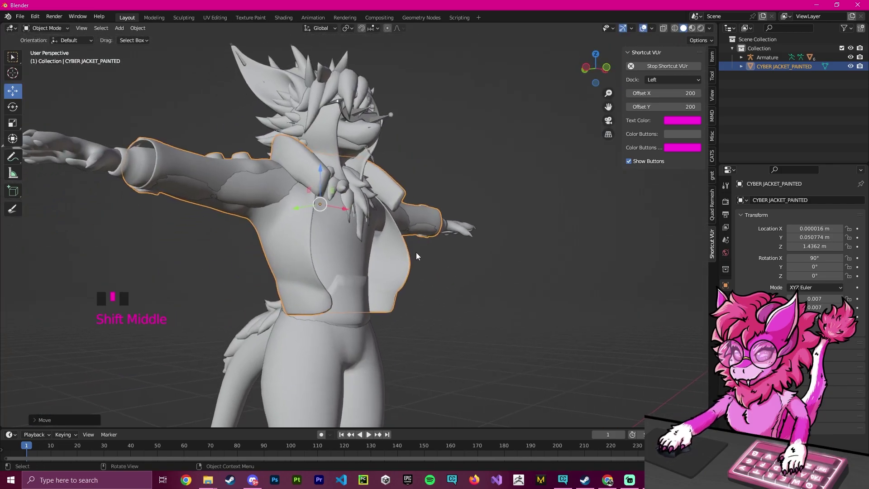
key("s")
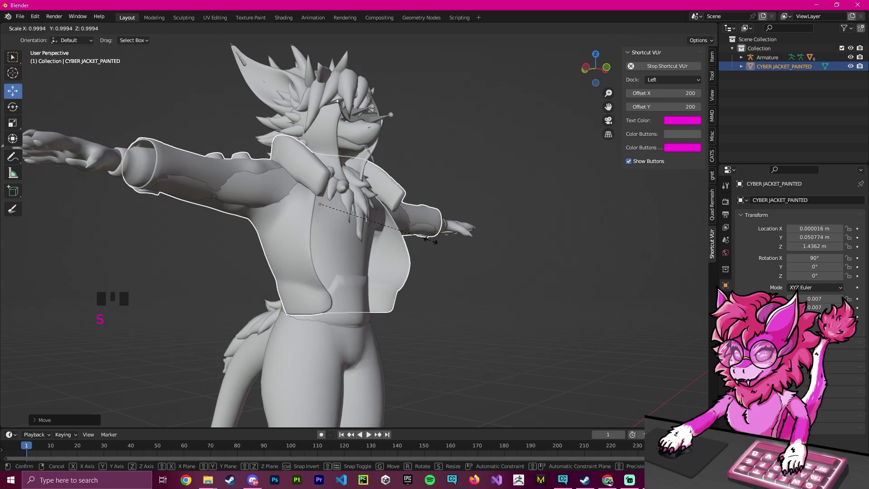
left_click(434, 242)
middle_click_drag(434, 242, 534, 259)
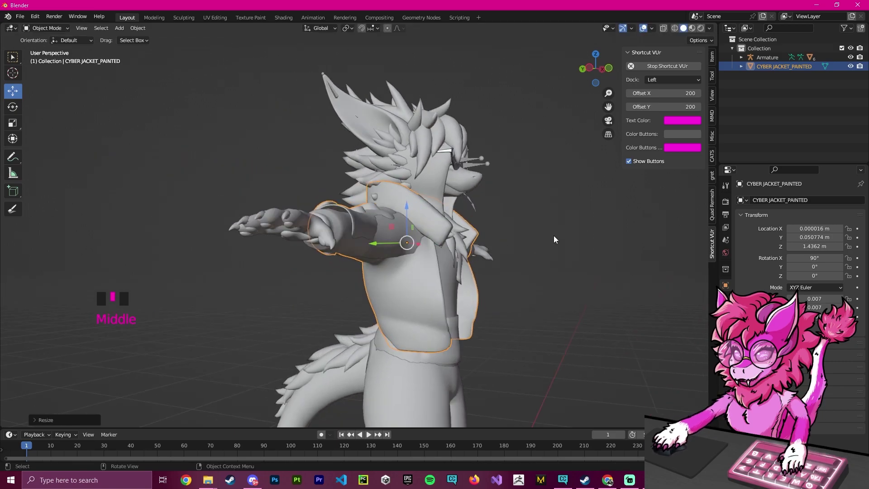
Step: Nudge the jacket backward and slightly down in the left orthographic view, to about Y 0.069 m and Z 1.43 m
left_click(592, 69)
scroll(521, 131, "up", 4)
middle_click_drag(520, 131, 378, 169, "shift")
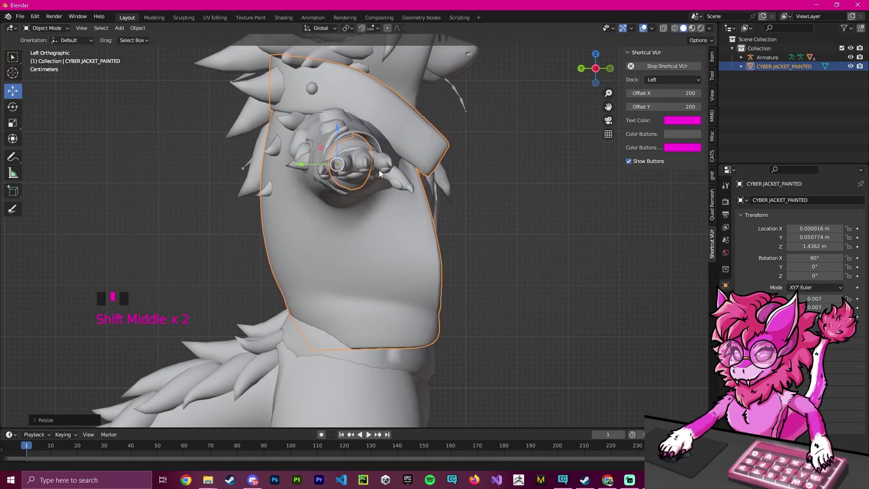
mouse_move(318, 146)
left_mouse_down()
mouse_move(300, 114)
mouse_move(307, 151)
left_mouse_up()
middle_click_drag(407, 202, 249, 217)
scroll(249, 217, "down", 2)
middle_click_drag(298, 234, 443, 188)
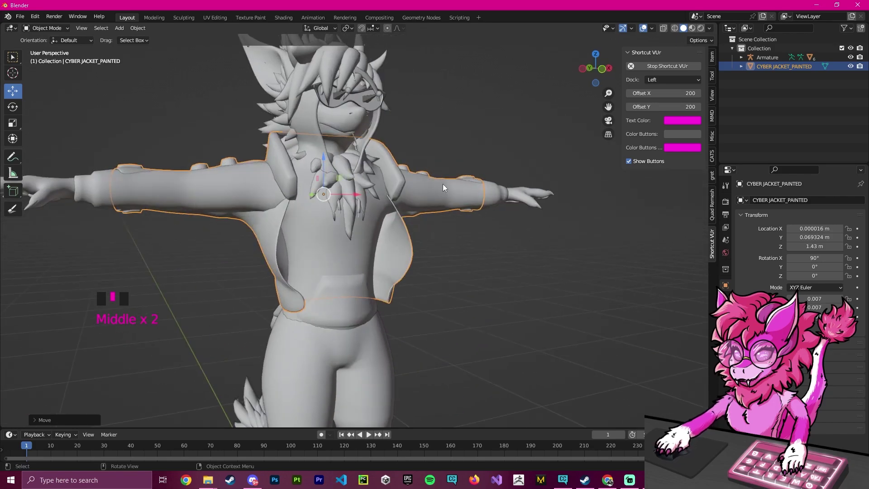
Step: Delete the character's Hoodie, Shorts, Custom Hair and glasses, leaving only the body and the jacket
left_click(442, 189)
left_click(543, 267)
middle_click_drag(536, 295, 373, 256, "shift")
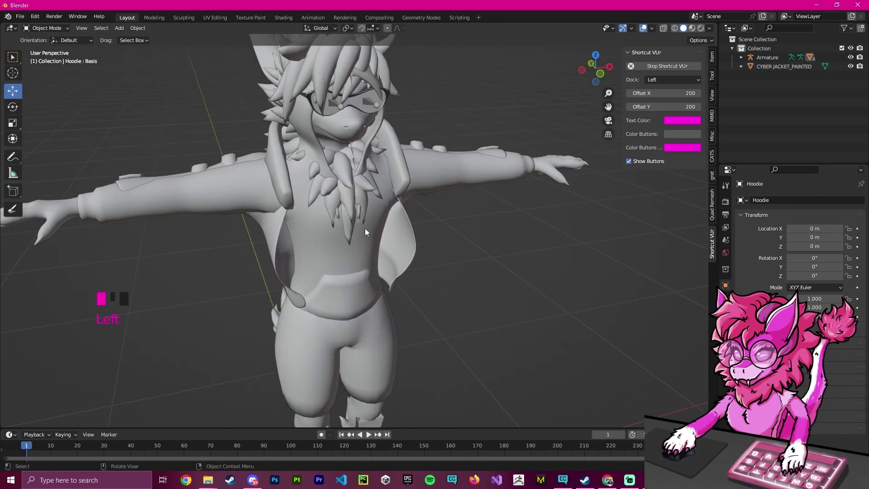
left_click(330, 349, "shift")
middle_click_drag(392, 194, 349, 205, "shift")
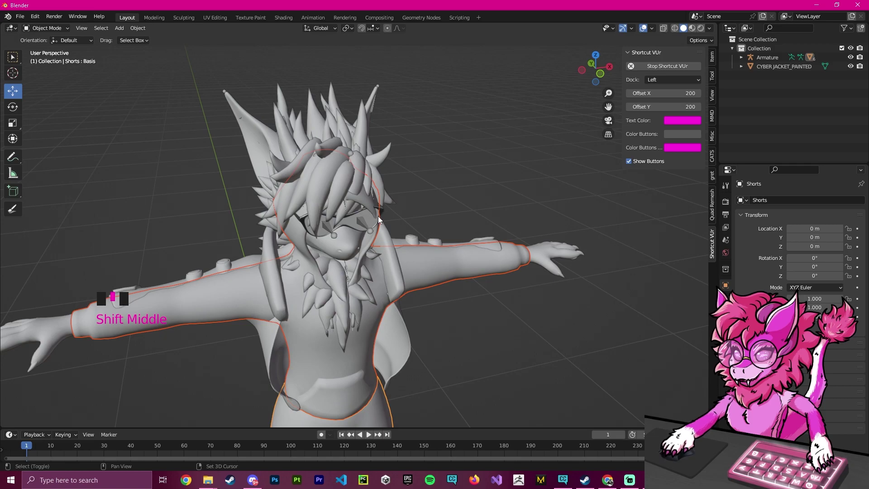
left_click(341, 155, "shift")
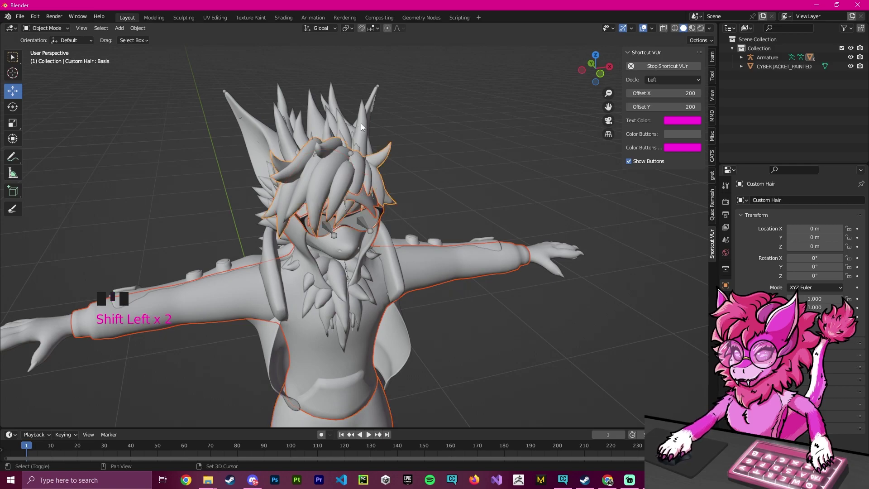
key("x")
left_click(362, 150)
middle_click_drag(417, 266, 489, 264)
left_click(425, 254)
scroll(443, 231, "down", 4)
left_click(216, 144)
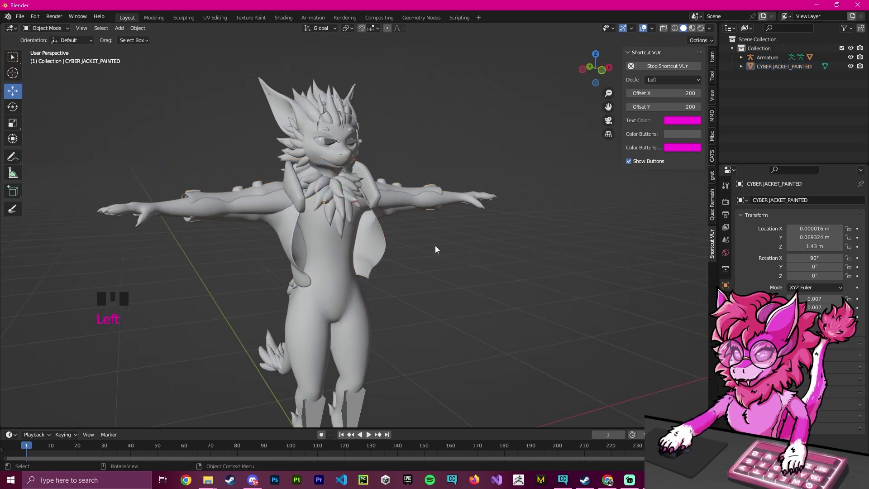
Step: Add a Basis shape key and a second shape key named Sculpt to the jacket, with Sculpt's value set to 1.000
middle_click_drag(435, 249, 437, 253, "shift")
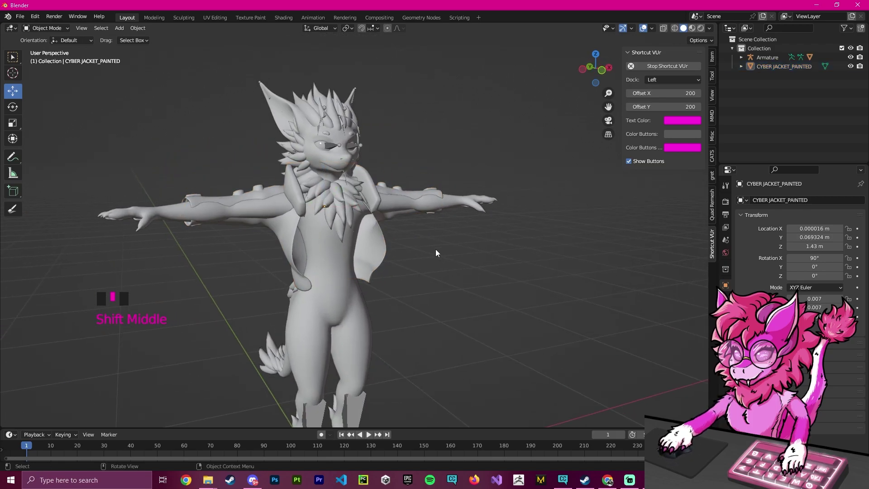
left_click(380, 239)
middle_click_drag(244, 292, 290, 277)
left_click(725, 348)
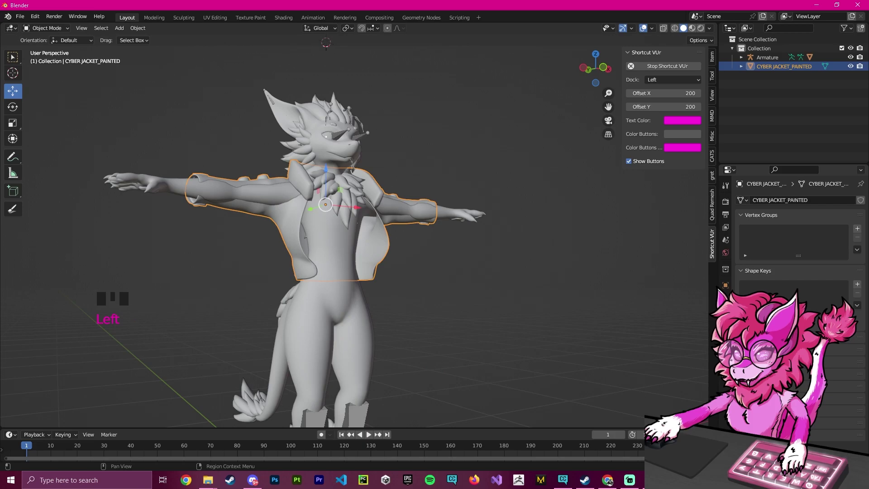
left_click(857, 285)
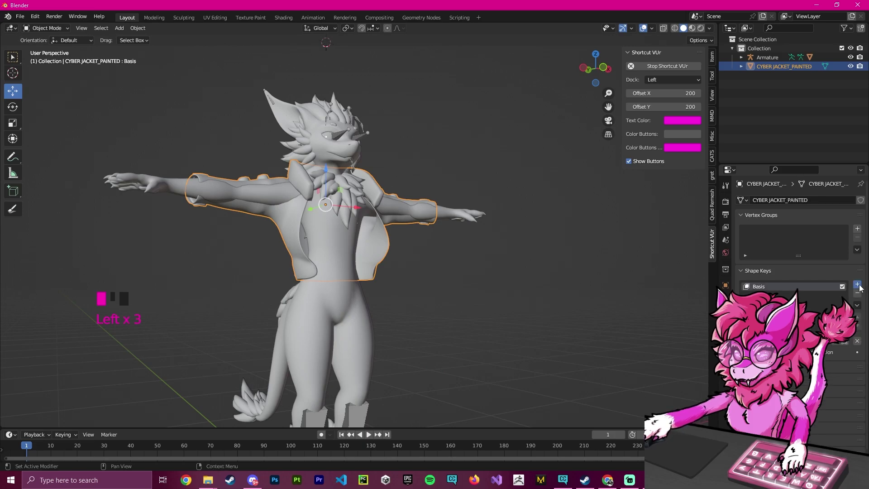
left_click(857, 285)
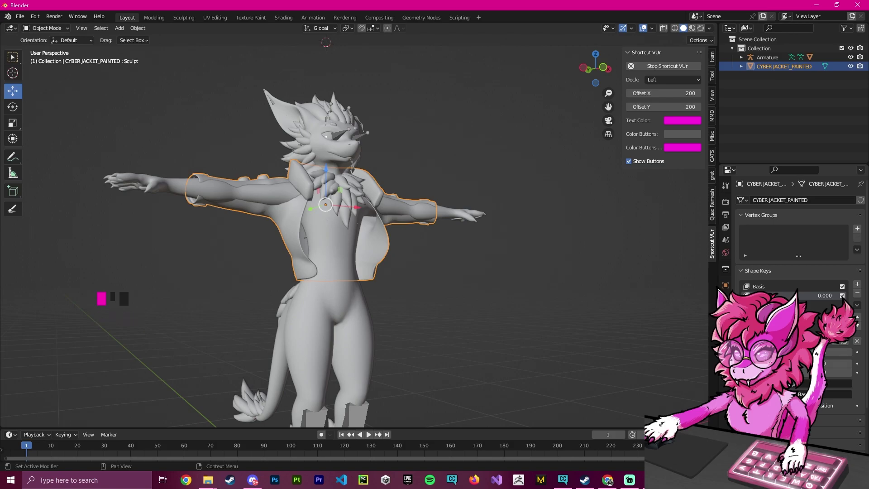
middle_click_drag(443, 357, 268, 196)
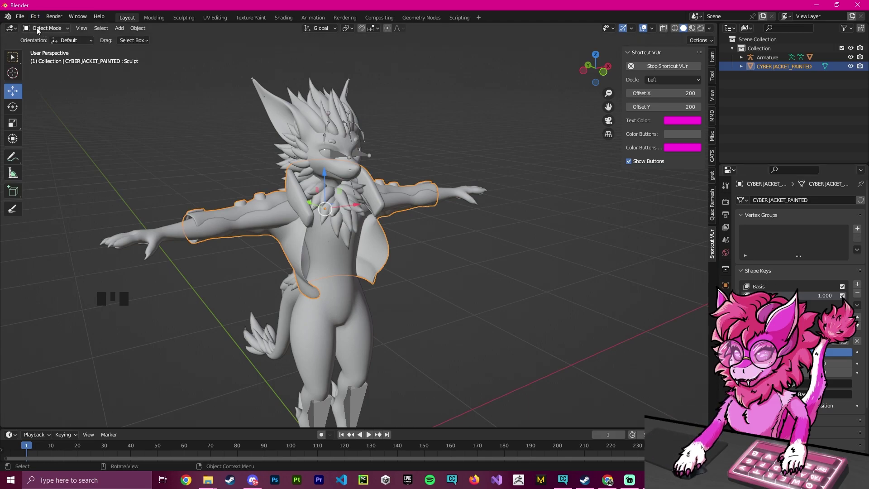
left_click(225, 162)
left_click(235, 206)
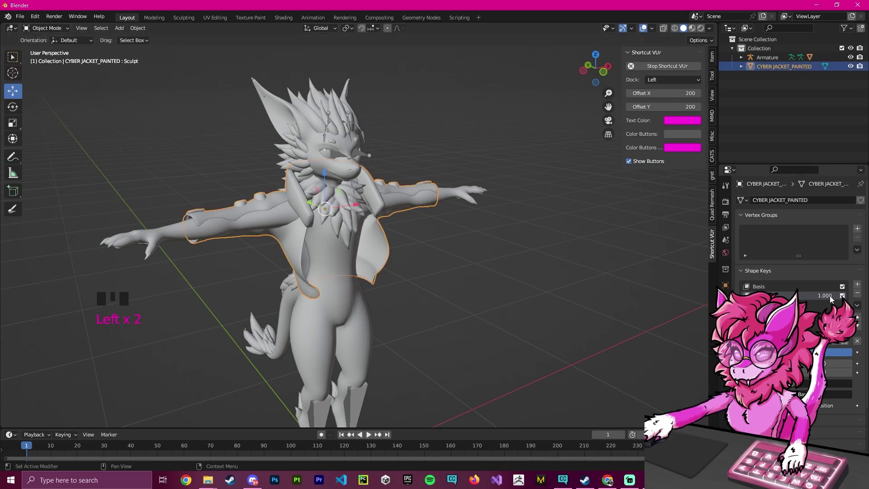
Step: Switch the jacket to Sculpt Mode and choose the Elastic Deform brush with a 134 px radius
left_click(33, 18)
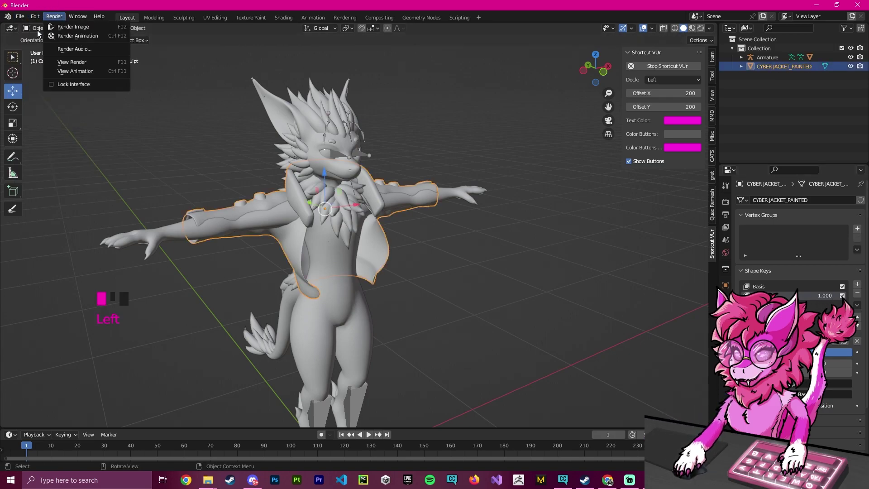
left_click(27, 28)
left_click(36, 58)
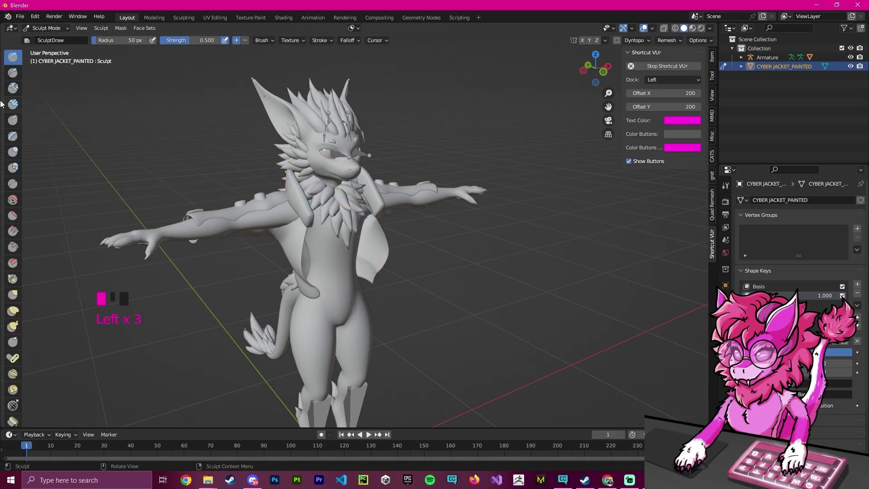
left_click(13, 311)
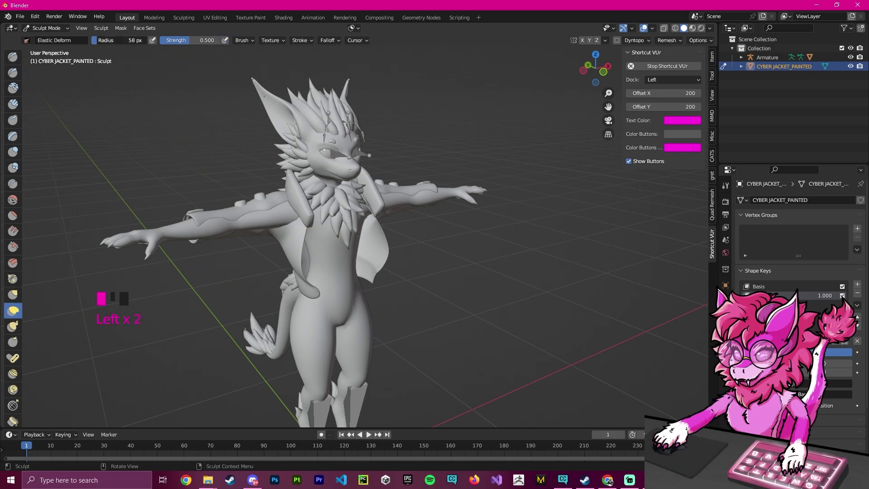
left_click_drag(108, 40, 113, 40)
scroll(249, 205, "up", 4)
middle_click_drag(335, 258, 462, 272, "shift")
scroll(462, 272, "down", 1)
left_click_drag(129, 40, 116, 40)
middle_click_drag(396, 306, 340, 279, "shift")
scroll(235, 236, "down", 1)
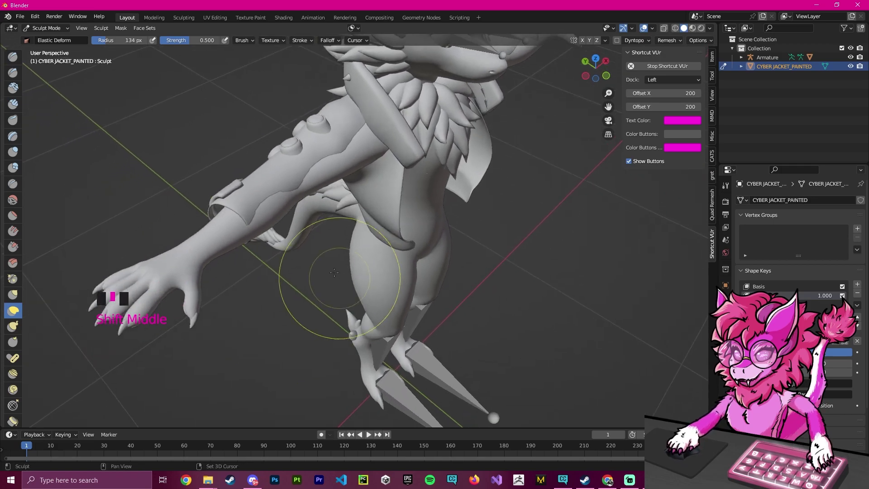
Step: Undo the test stroke on the sleeve cuff and turn on X-axis sculpt symmetry
left_click_drag(261, 210, 258, 206)
key("ctrl+z")
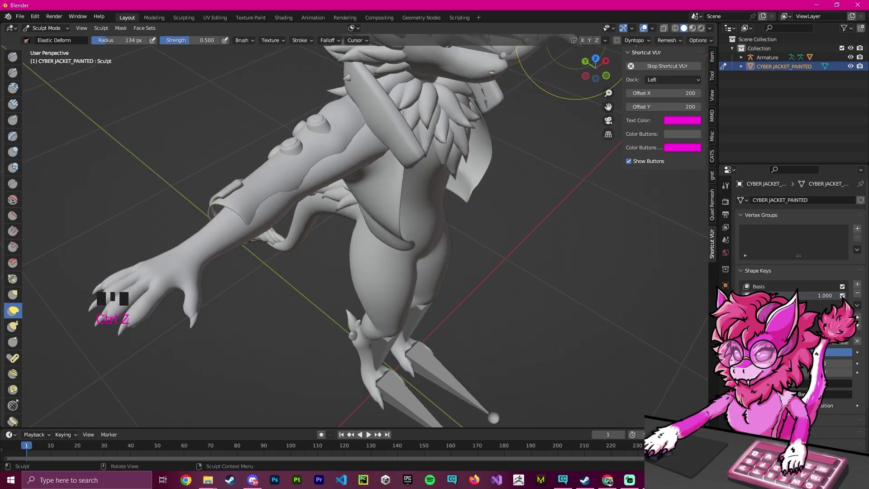
scroll(523, 174, "down", 7)
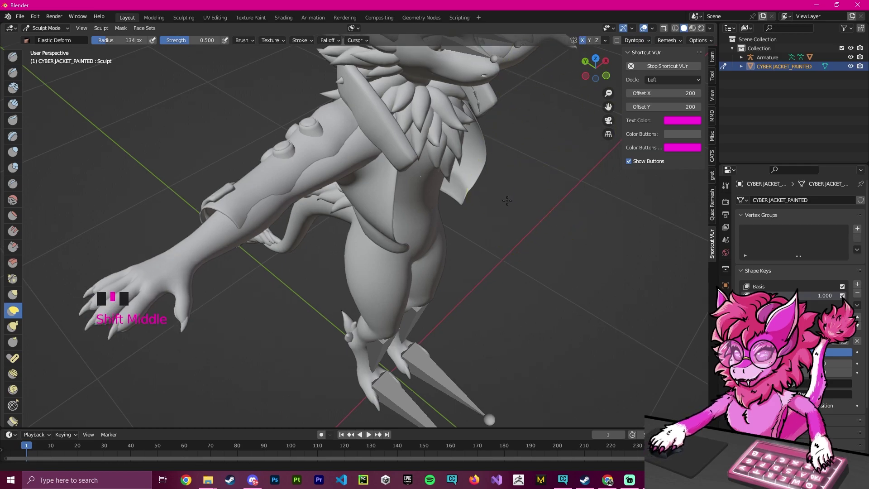
middle_click_drag(359, 262, 270, 196, "shift")
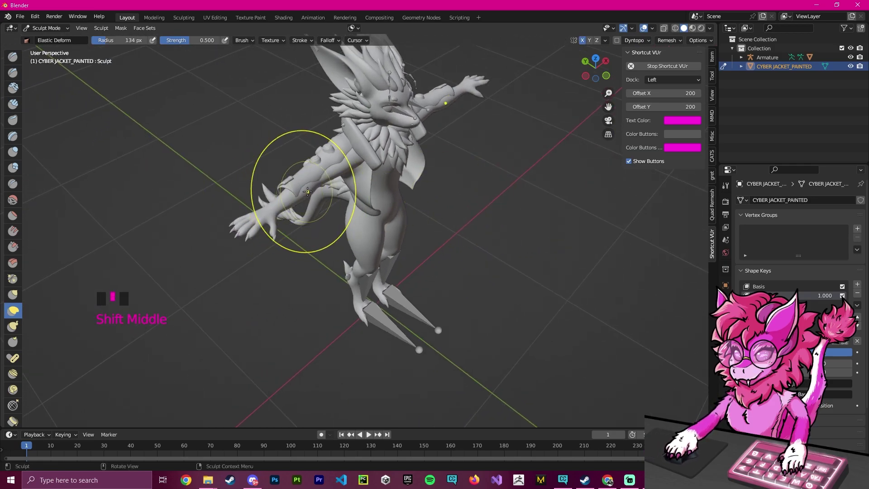
middle_click_drag(455, 213, 343, 242)
scroll(402, 156, "up", 4, "shift")
scroll(388, 212, "up", 3)
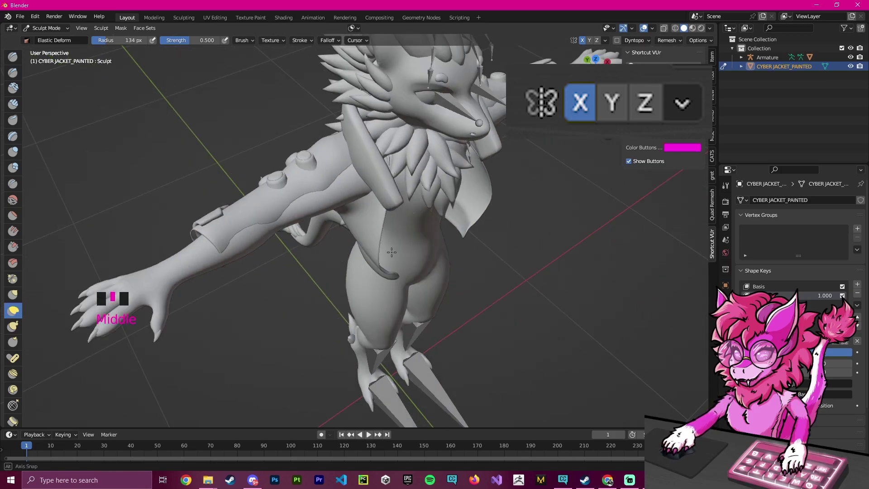
Step: Nudge the jacket sleeves into shape around the forearms and upper arms using Elastic Deform
scroll(343, 242, "down", 2)
left_click_drag(292, 231, 292, 231)
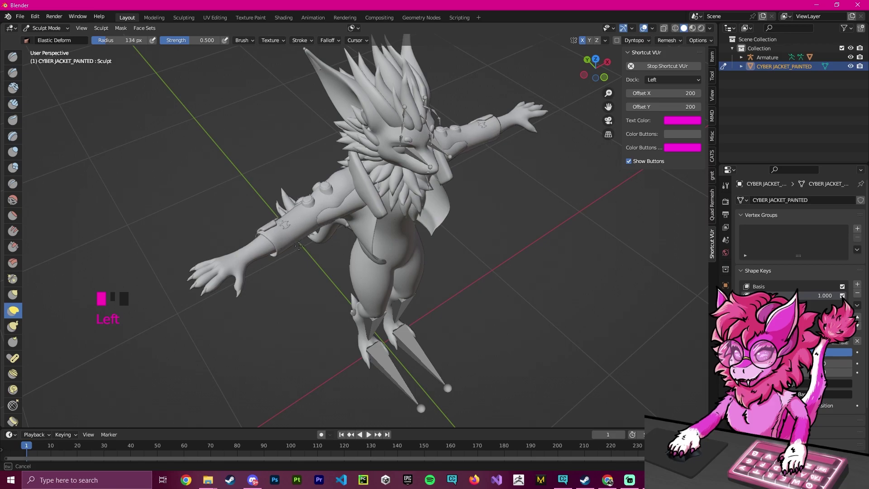
left_click_drag(337, 206, 344, 215)
scroll(387, 232, "up", 4)
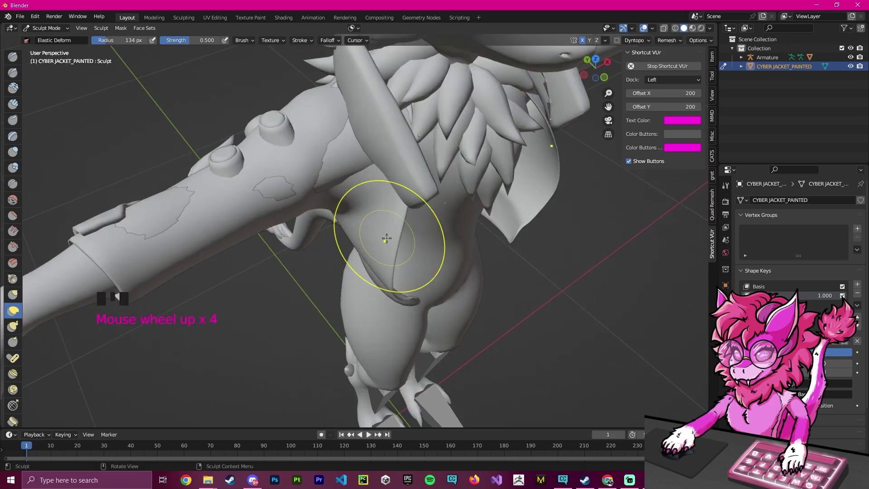
middle_click_drag(387, 232, 355, 225)
left_click(342, 260)
mouse_move(433, 238)
middle_mouse_down()
mouse_move(532, 245)
mouse_move(435, 242)
middle_mouse_up()
middle_click_drag(435, 242, 400, 239)
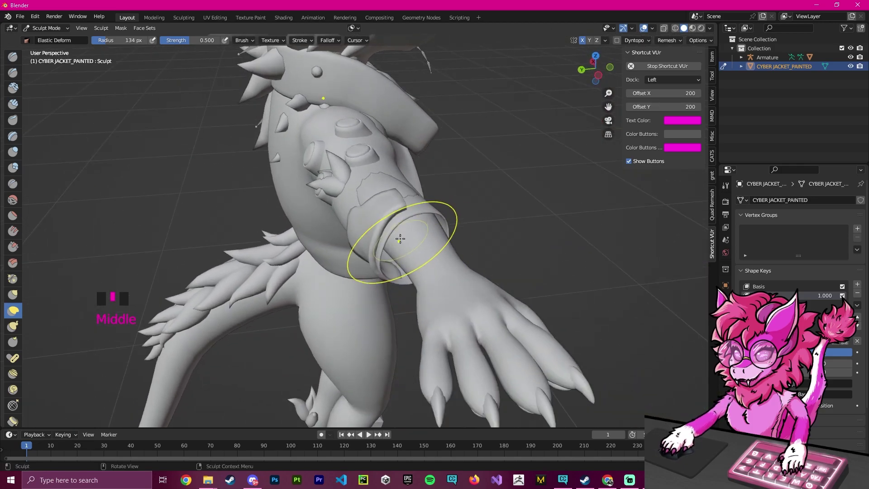
Step: Reshape the jacket's shoulders near the collar, then its back and lower hem, to fit the torso
middle_click_drag(401, 187, 361, 203)
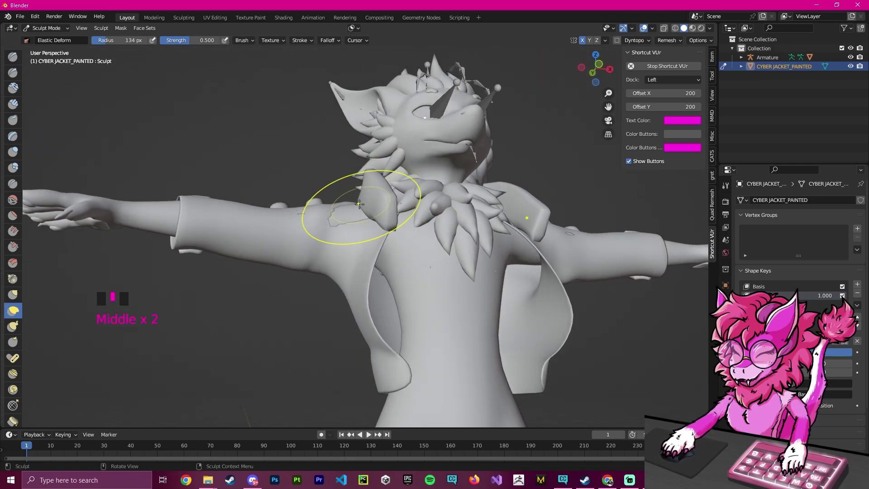
left_click_drag(353, 207, 361, 201)
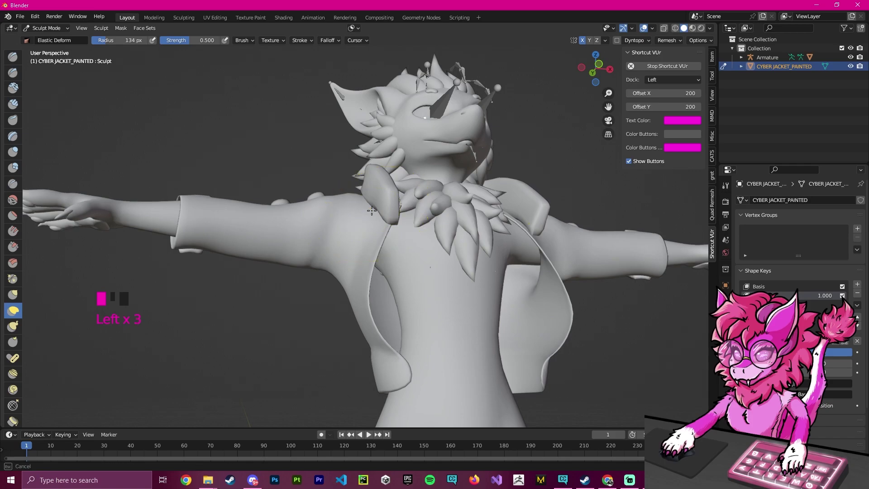
middle_click_drag(396, 245, 279, 372)
left_click_drag(270, 356, 273, 361)
left_click_drag(255, 285, 270, 286)
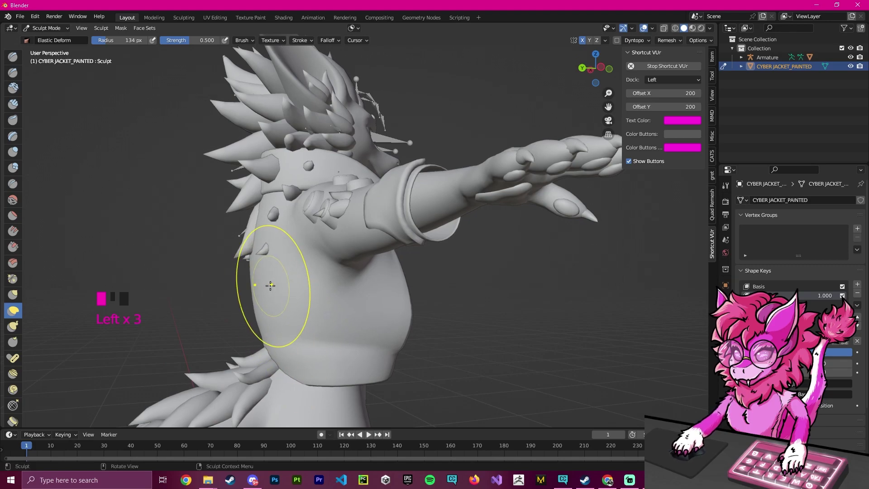
Step: Straighten the jacket's open front edges and bring the flared front panels closer to the waist
middle_click_drag(450, 311, 362, 149)
scroll(353, 211, "down", 7)
middle_click_drag(353, 211, 359, 252, "shift")
scroll(359, 252, "up", 2, "shift")
scroll(405, 174, "up", 4)
middle_click_drag(405, 174, 349, 192, "shift")
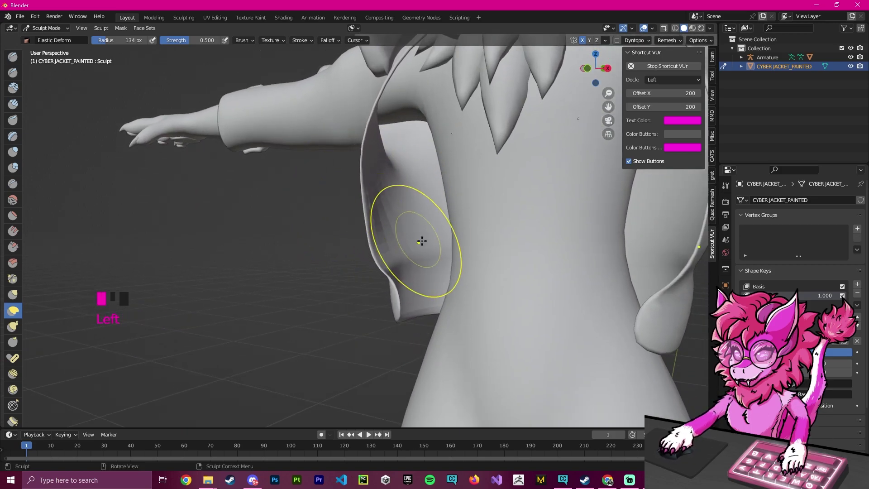
middle_click_drag(412, 233, 443, 258)
left_click_drag(390, 279, 375, 253)
mouse_move(362, 150)
left_mouse_down()
mouse_move(361, 172)
mouse_move(375, 181)
left_mouse_up()
mouse_move(373, 190)
left_mouse_down()
mouse_move(384, 197)
mouse_move(380, 172)
left_mouse_up()
left_click_drag(379, 218, 385, 235)
left_click_drag(388, 265, 382, 271)
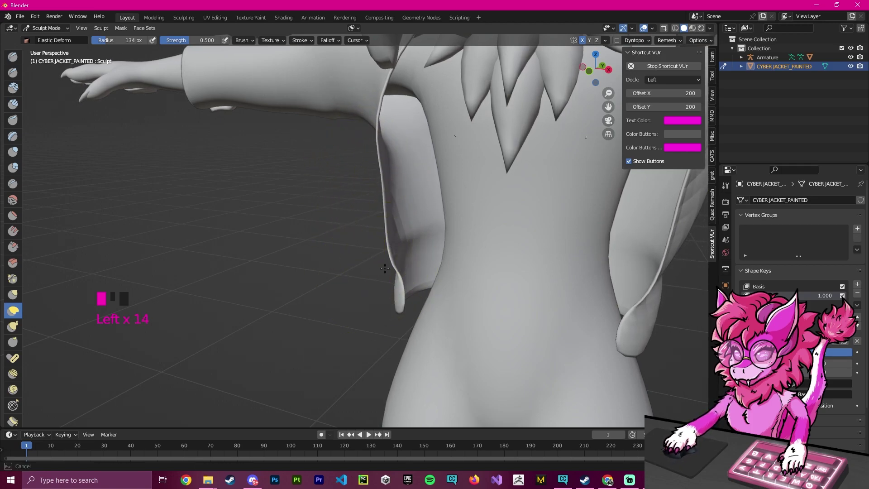
Step: Refine the front opening between armpit and waist with further Elastic Deform strokes on the panel
middle_click_drag(449, 271, 475, 267)
middle_click_drag(367, 219, 312, 283, "shift")
left_click_drag(317, 284, 335, 285)
left_click_drag(335, 291, 340, 299)
left_click_drag(316, 204, 330, 222)
scroll(489, 287, "down", 4)
mouse_move(489, 287)
middle_mouse_down()
mouse_move(498, 267)
mouse_move(401, 256)
mouse_move(330, 264)
mouse_move(416, 266)
mouse_move(301, 246)
mouse_move(364, 199)
mouse_move(460, 208)
mouse_move(496, 240)
mouse_move(466, 217)
mouse_move(533, 243)
mouse_move(471, 175)
middle_mouse_up()
scroll(364, 199, "down", 3)
Step: Leave Sculpt Mode, select the character's Body, and open its mesh in Edit Mode with nothing selected
left_click(45, 28)
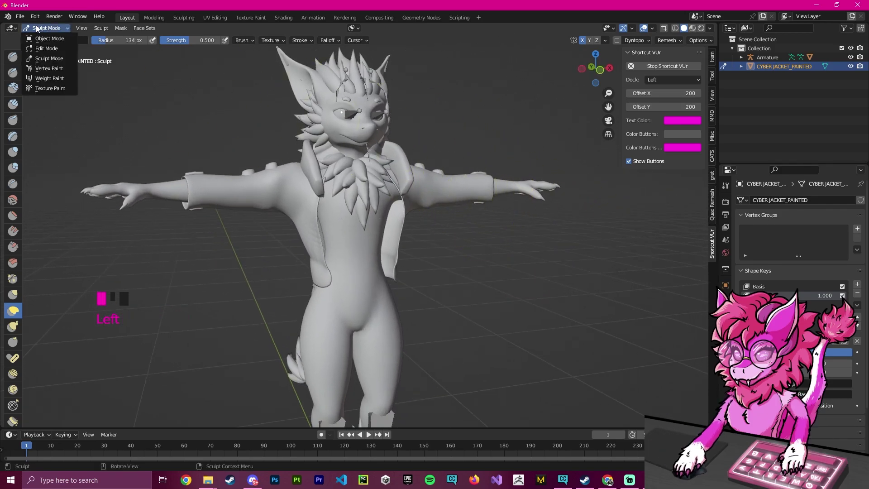
left_click(44, 36)
middle_click_drag(461, 213, 456, 220, "shift")
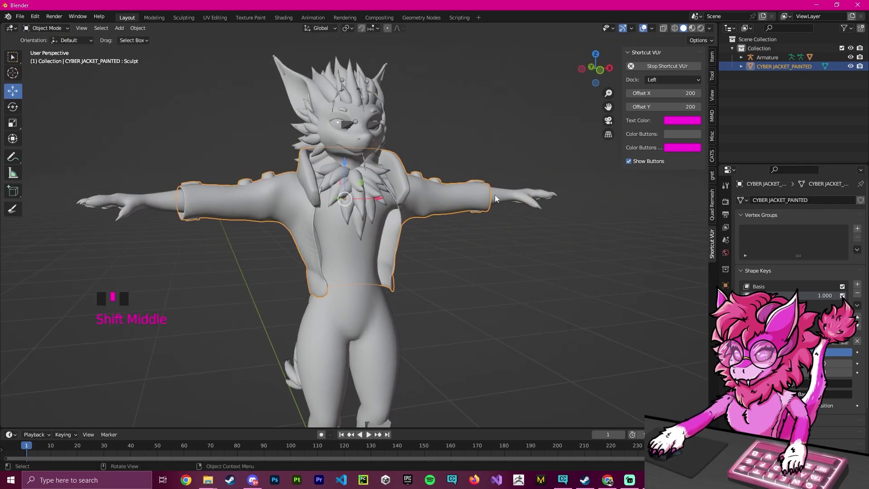
middle_click_drag(416, 311, 406, 297, "shift")
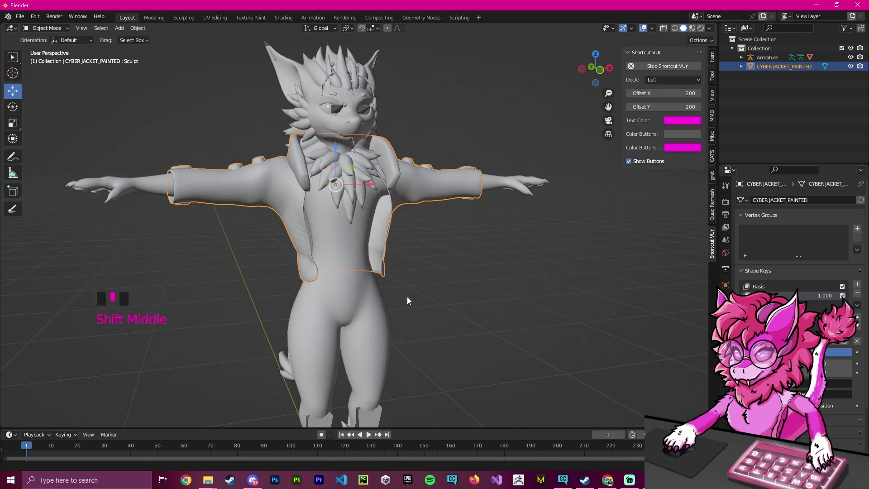
left_click(463, 160)
left_click(427, 183)
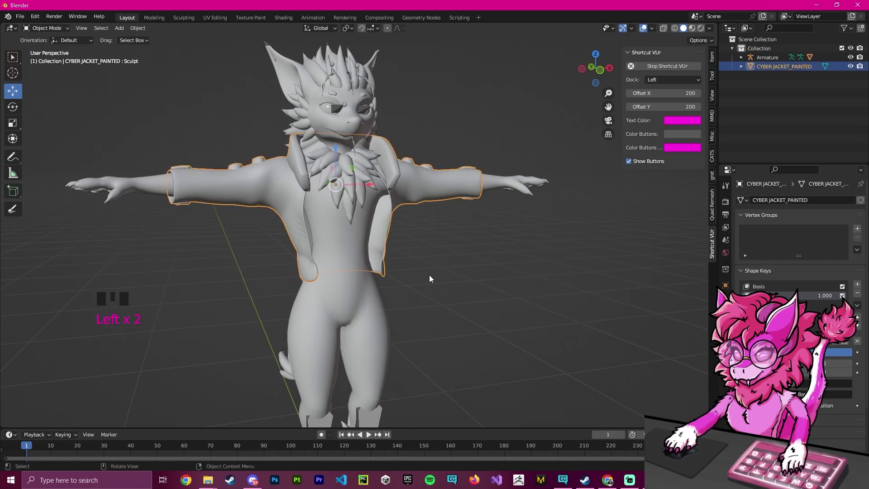
middle_click_drag(372, 148, 358, 256, "shift")
left_click(385, 232)
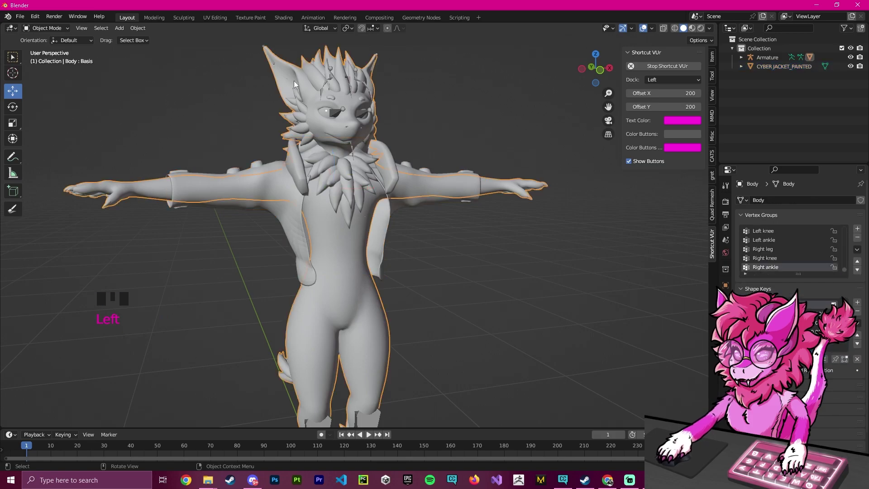
middle_click_drag(344, 199, 586, 249, "shift")
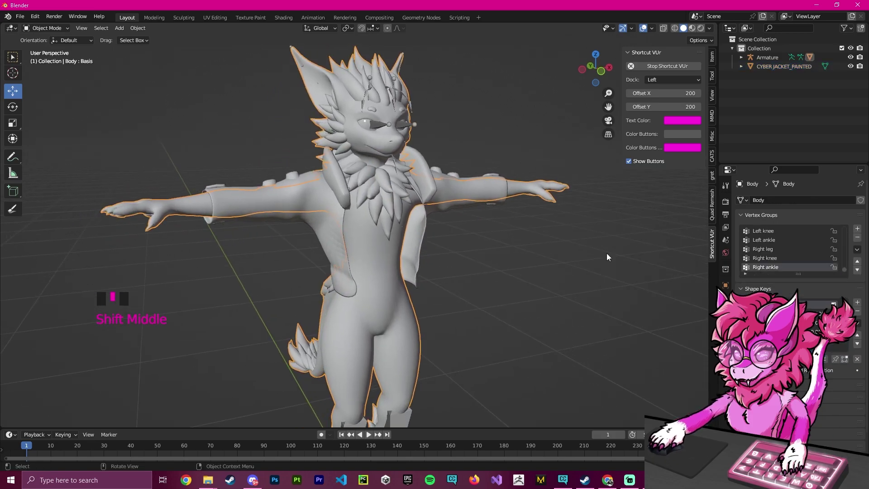
middle_click_drag(353, 75, 500, 209)
left_click(341, 262)
middle_click_drag(343, 212, 454, 232)
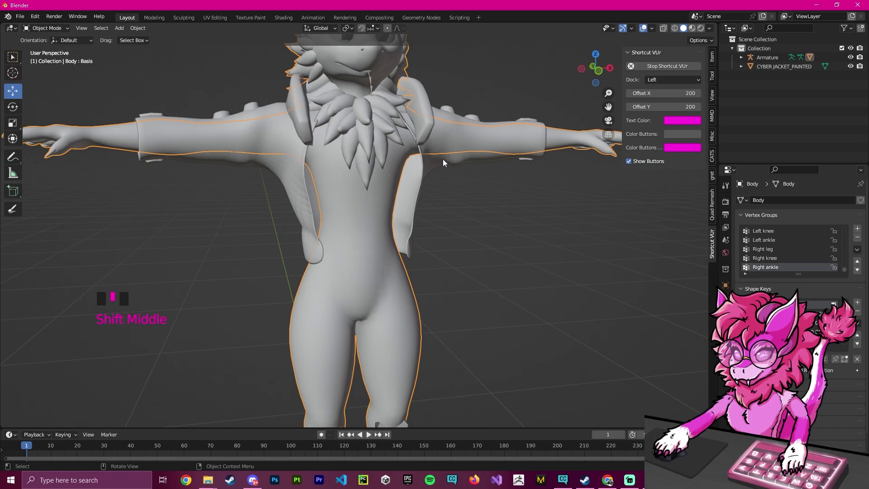
key("Tab")
key("alt+a")
scroll(429, 188, "up", 3)
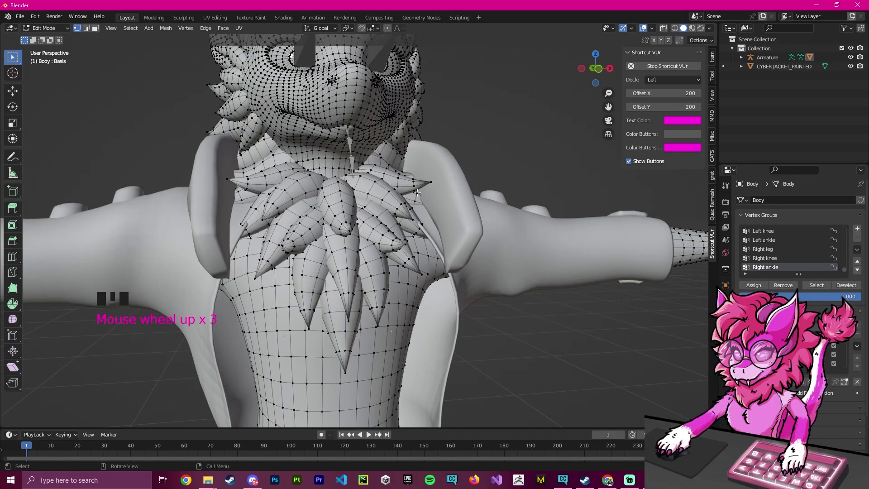
Step: Try selecting the chest fluff tufts one by one as linked geometry
key("l")
key("l")
key("l")
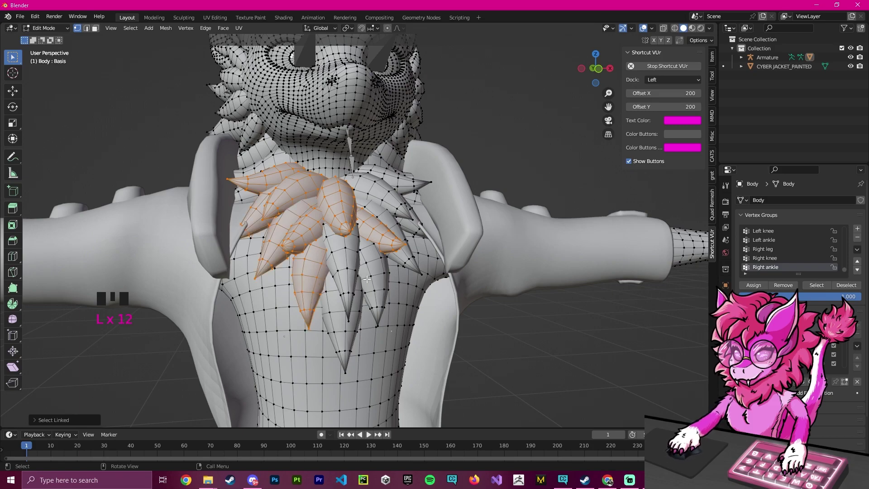
left_click(538, 109)
Step: Select all geometry assigned to the body's Fluff material, delete it, and return to Object Mode
scroll(490, 196, "down", 9)
middle_click_drag(491, 196, 489, 154)
left_click(726, 252)
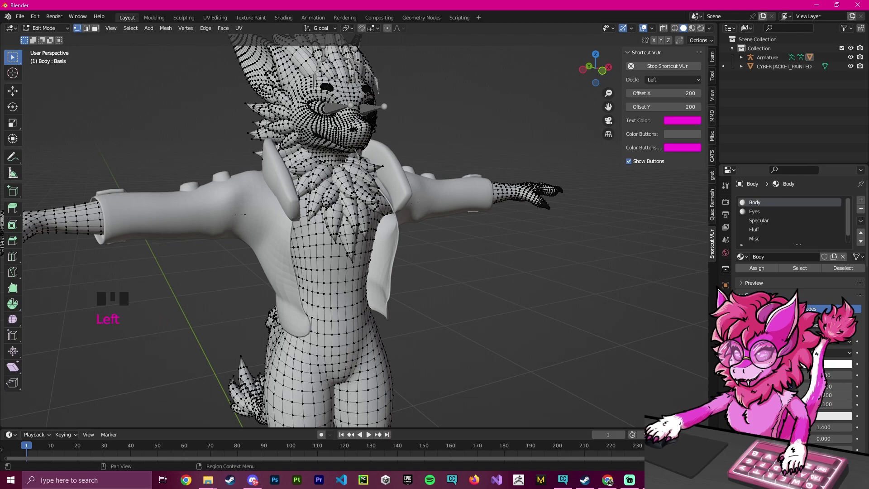
left_click_drag(800, 244, 799, 271)
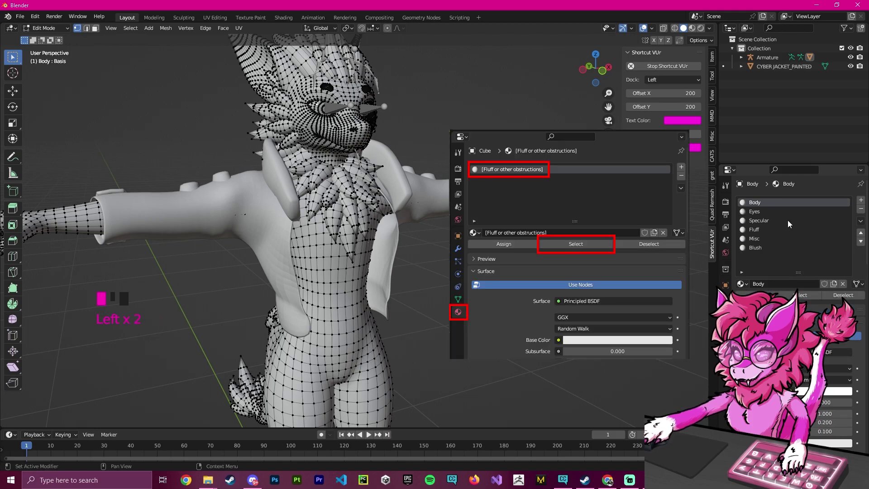
middle_click_drag(712, 222, 717, 251, "shift")
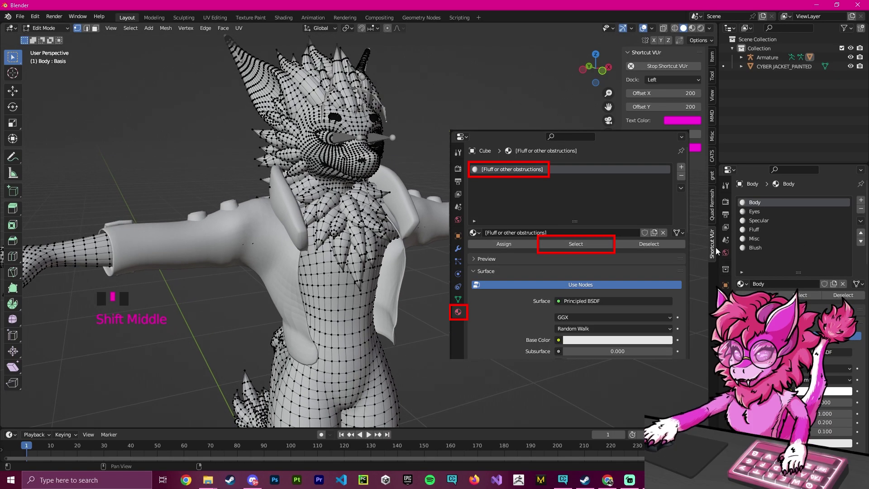
left_click(755, 229)
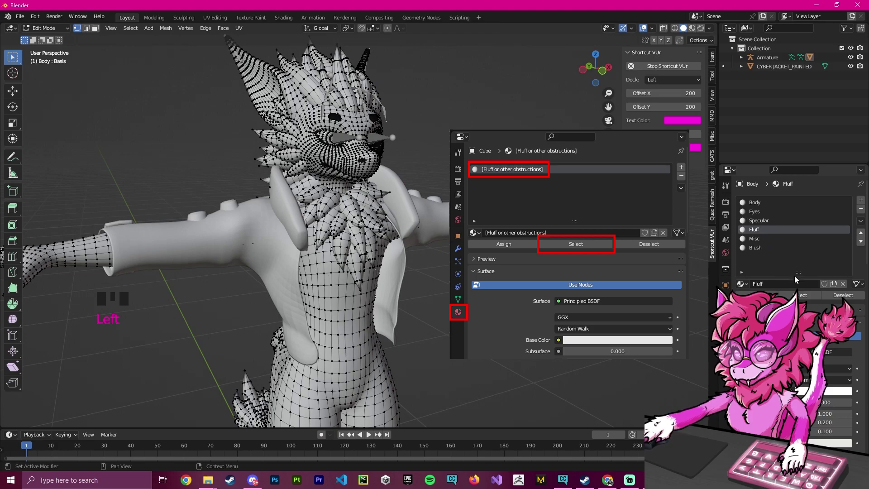
left_click(805, 296)
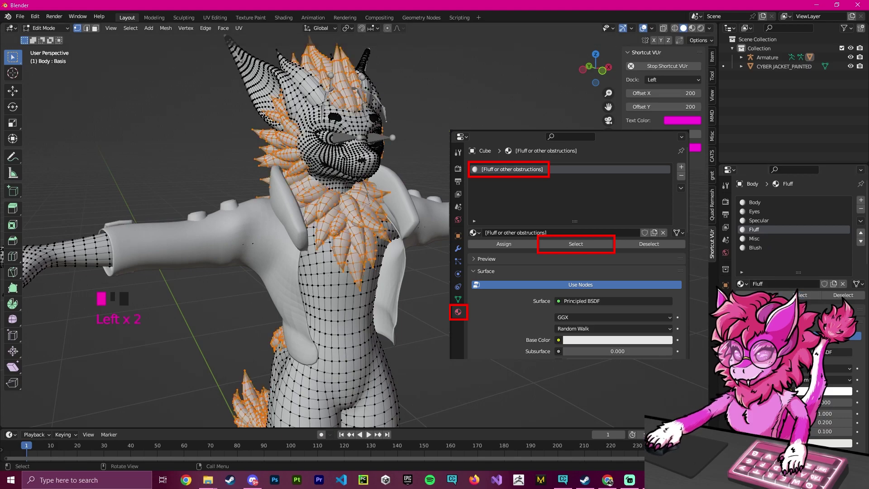
key("x")
left_click(436, 191)
key("Tab")
Step: Hide the jacket and the character's Body in the viewport
middle_click_drag(437, 191, 419, 179)
scroll(410, 180, "down", 2)
left_click(328, 227)
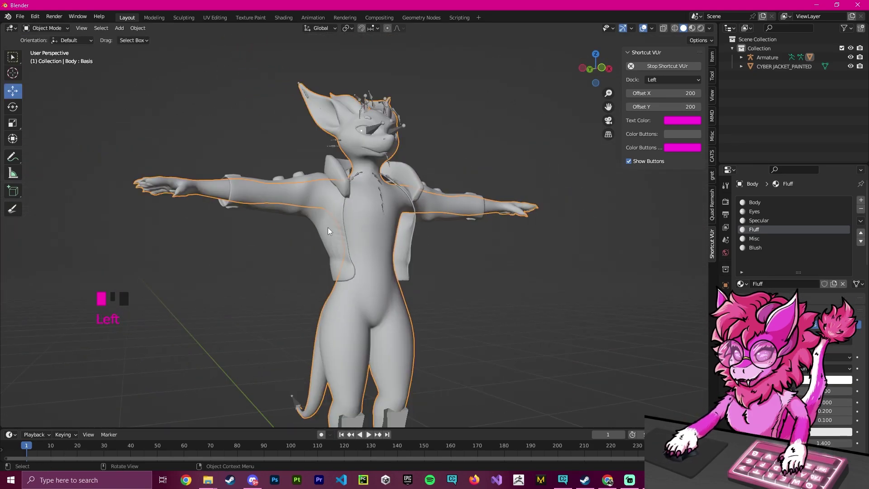
left_click(369, 175)
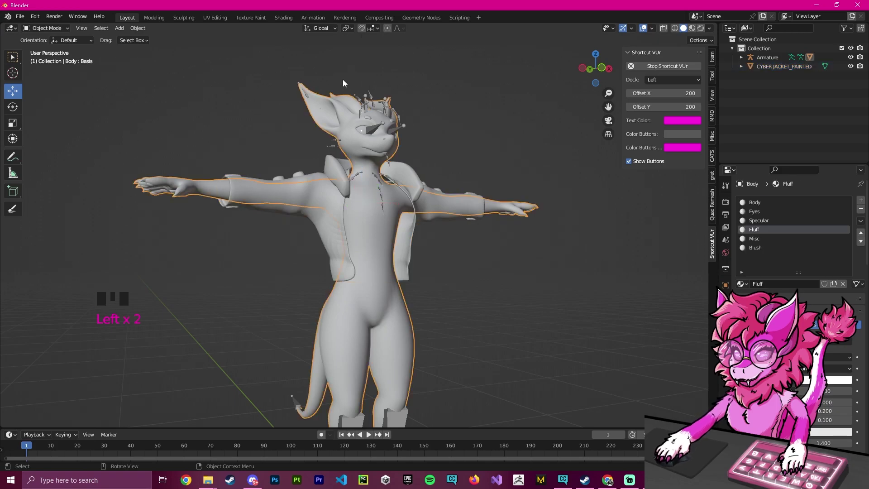
middle_click_drag(396, 176, 437, 200, "shift")
left_click(318, 235)
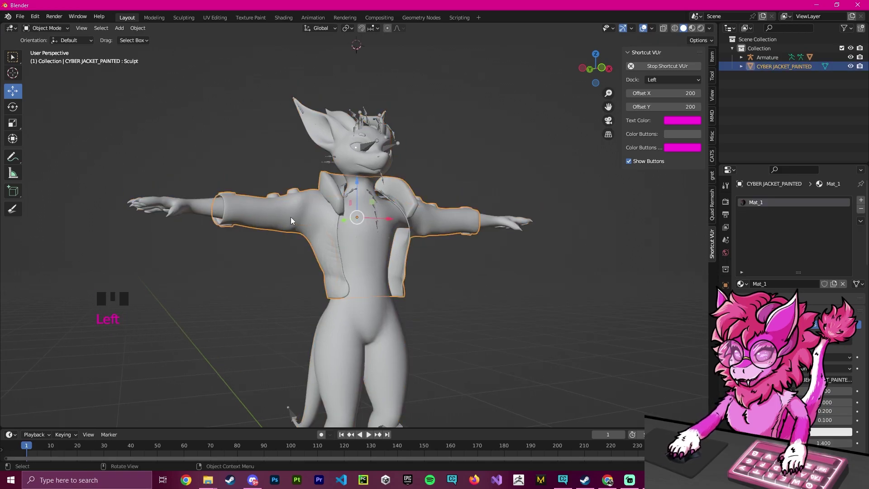
key("h")
left_click(389, 274)
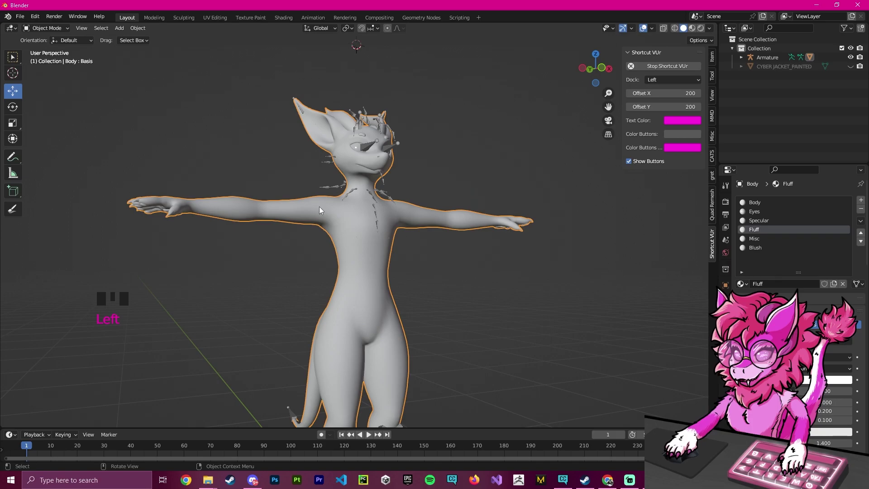
key("h")
Step: Select the character's Armature and switch it to Edit Mode
left_click(430, 220)
middle_click_drag(441, 257, 428, 221, "shift")
middle_click_drag(139, 54, 138, 53)
left_click(32, 29)
left_click(38, 38)
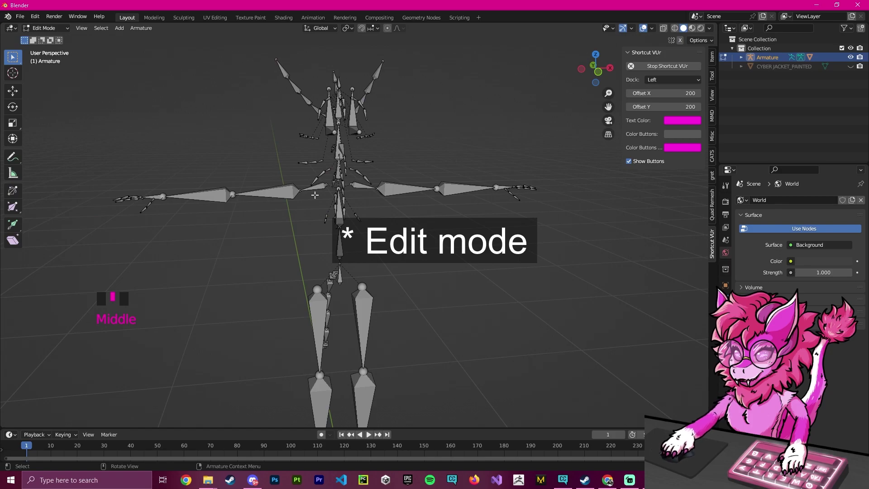
Step: Show the jacket in the viewport again and turn on X-ray display to see the bones through it
left_click(850, 66)
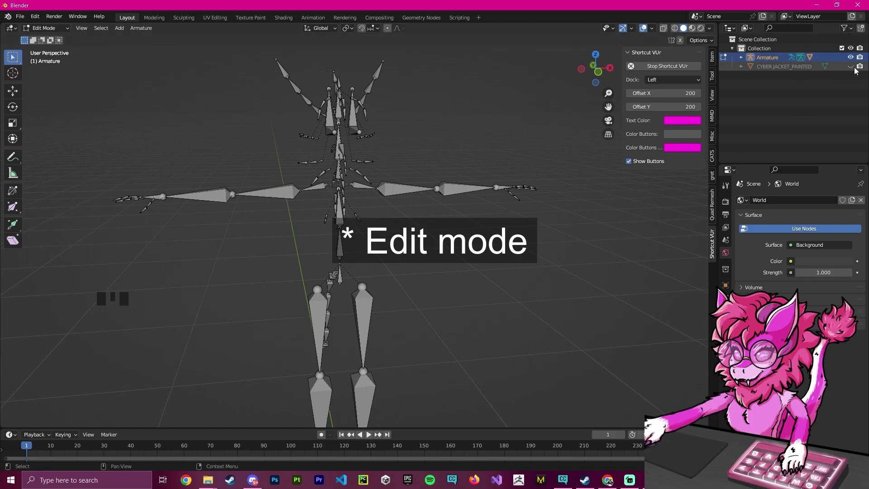
left_click(663, 28)
middle_click_drag(235, 181, 283, 178, "shift")
scroll(282, 178, "up", 2)
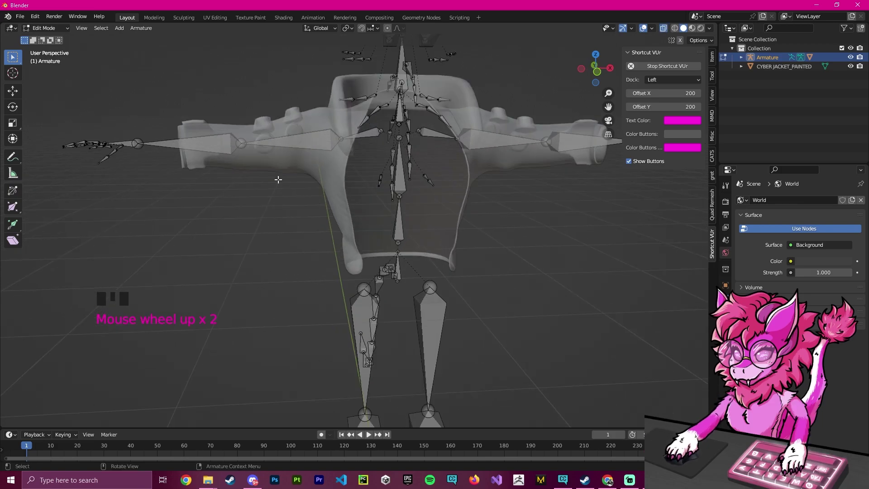
Step: Select the elbow, arm and shoulder bones on both sides of the armature
left_click(233, 149, "shift")
left_click(288, 140, "shift")
left_click(376, 132, "shift")
left_click(430, 132, "shift")
left_click(502, 140, "shift")
left_click(585, 145, "shift")
Step: Add the Hips, Spine, Chest and tail root bones to the selection
middle_click_drag(401, 262, 391, 207, "shift")
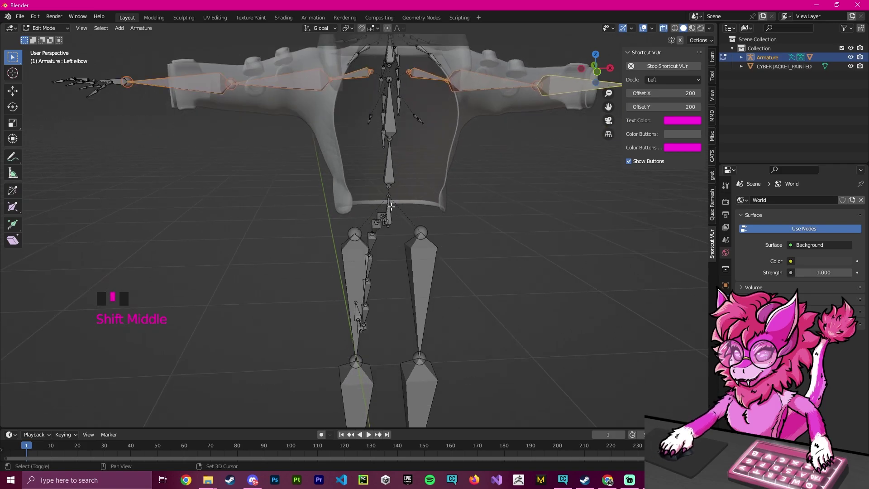
left_click(390, 204, "shift")
left_click(392, 174, "shift")
left_click(391, 119, "shift")
middle_click_drag(409, 146, 485, 156)
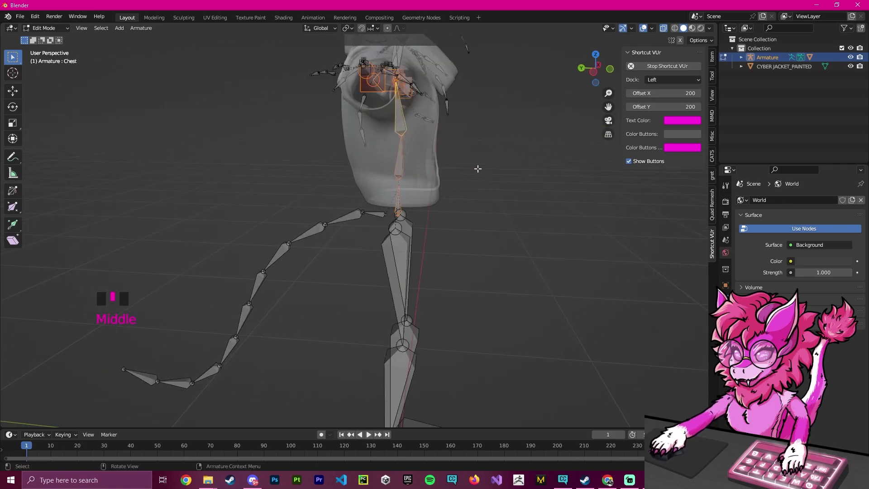
left_click(374, 213, "shift")
Step: Add the neck, head and both pairs of breast bones to the selection
middle_click_drag(355, 212, 229, 295, "shift")
scroll(432, 182, "up", 3)
left_click(386, 245, "shift")
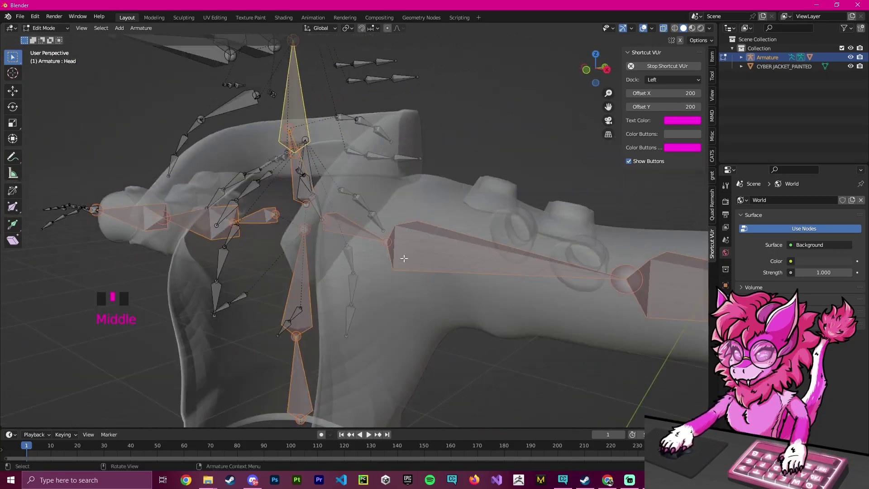
left_click(228, 306, "shift")
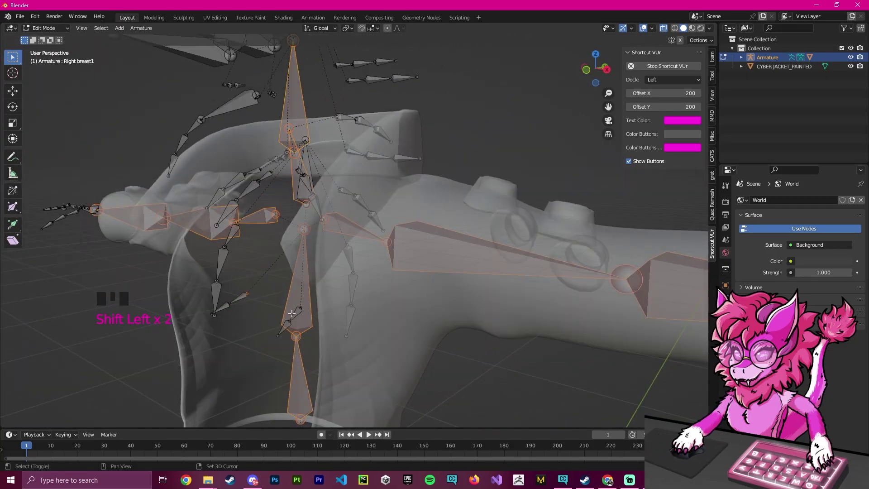
left_click(231, 307, "shift")
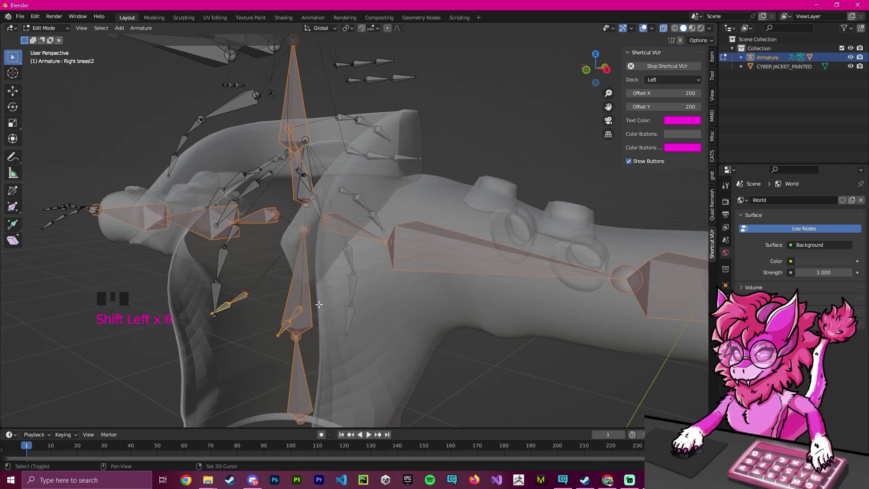
Step: Examine the bone selection from several sides around the torso, legs and tail
middle_click_drag(308, 309, 446, 271)
scroll(446, 271, "down", 9)
middle_click_drag(550, 242, 530, 259)
middle_click_drag(530, 258, 475, 270, "shift")
middle_click_drag(529, 213, 491, 208, "shift")
scroll(417, 196, "up", 2)
middle_click_drag(417, 196, 410, 91)
middle_click_drag(457, 200, 444, 183)
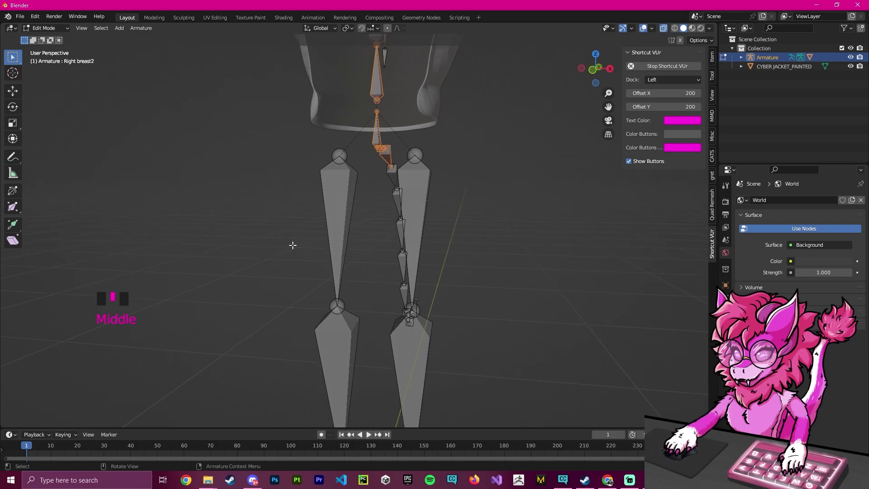
middle_click_drag(393, 212, 496, 228)
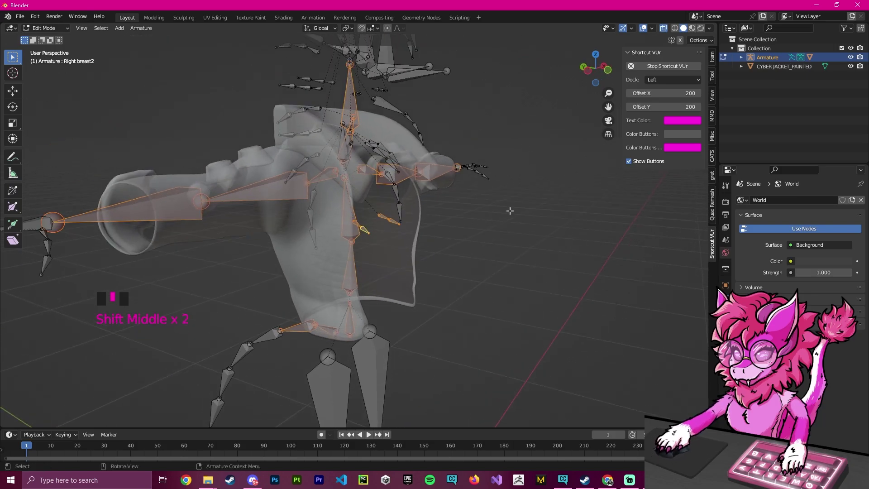
Step: Hide the selected jacket-relevant bones and delete all the other bones of the armature
middle_click_drag(454, 256, 511, 200, "shift")
key("h")
key("a")
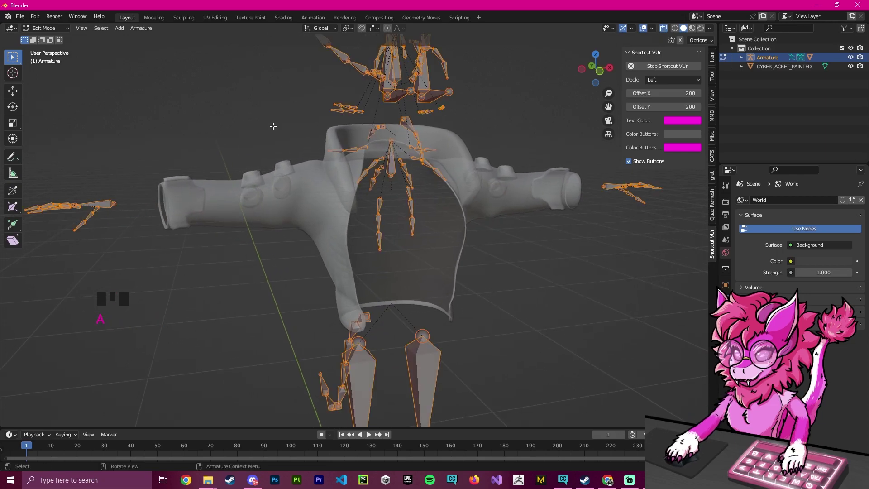
key("x")
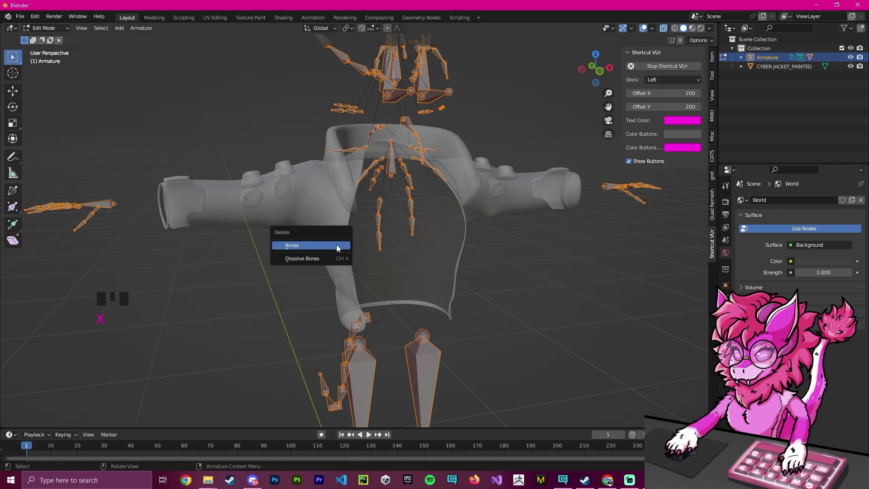
left_click(337, 246)
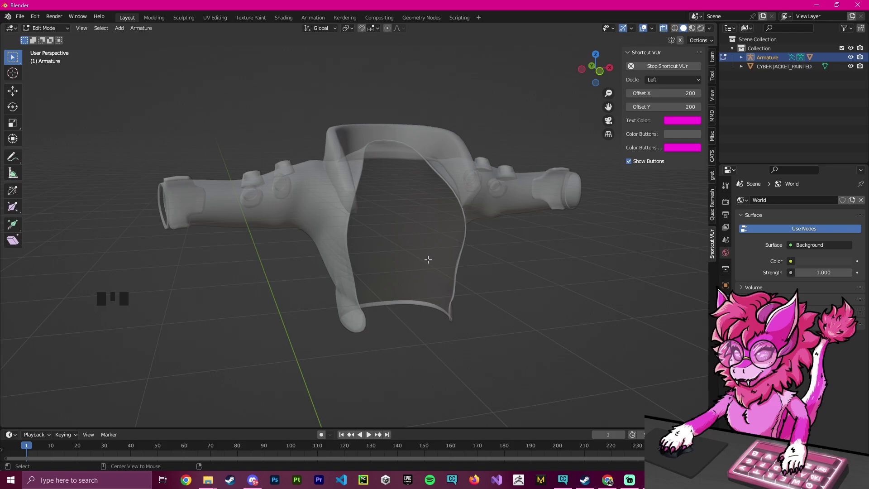
Step: Reveal the hidden bones and return the armature to Object Mode
key("alt+h")
scroll(460, 312, "down", 2)
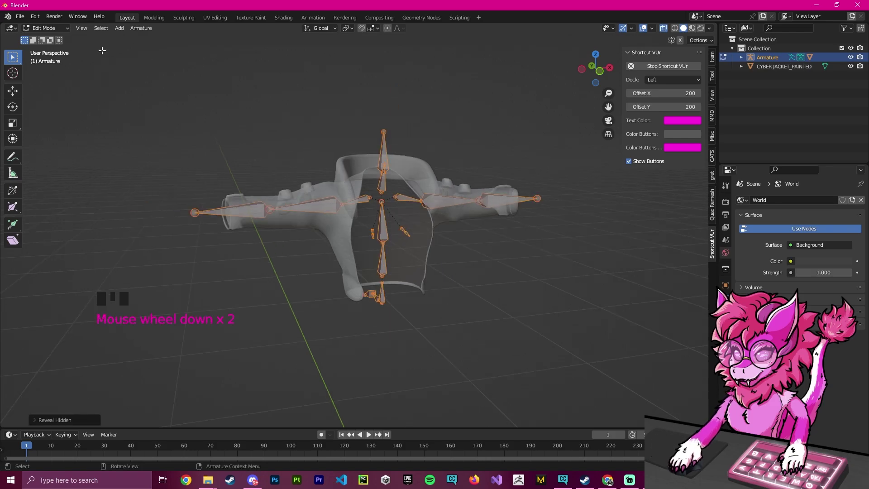
left_click(47, 31)
left_click(45, 37)
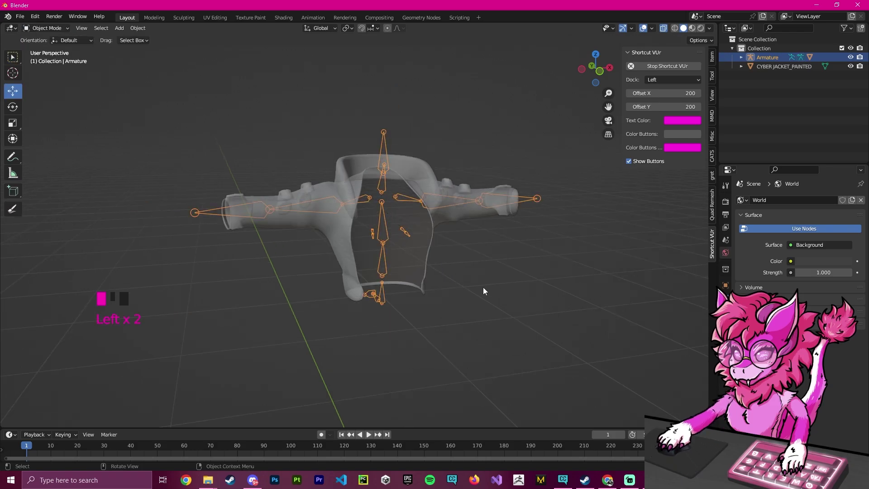
Step: Show the Body mesh in the viewport again and turn off X-ray display
middle_click_drag(482, 287, 496, 295)
left_click(434, 179)
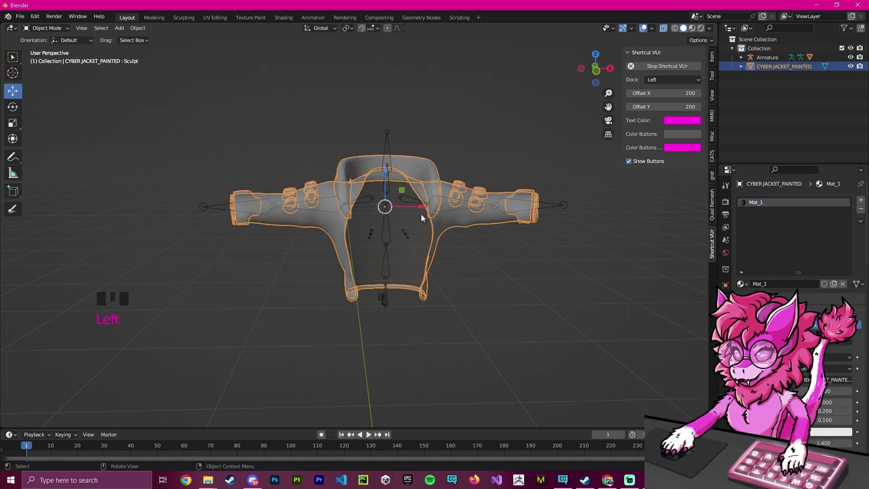
left_click(741, 58)
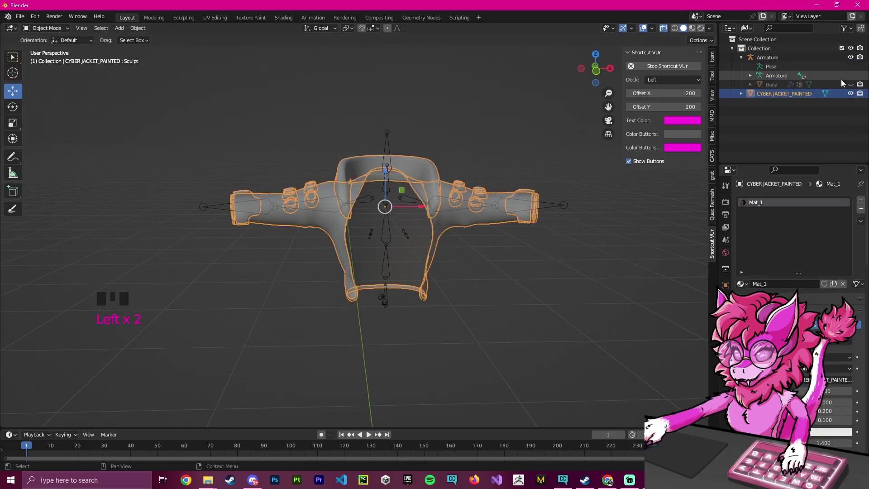
left_click(850, 84)
left_click(810, 84)
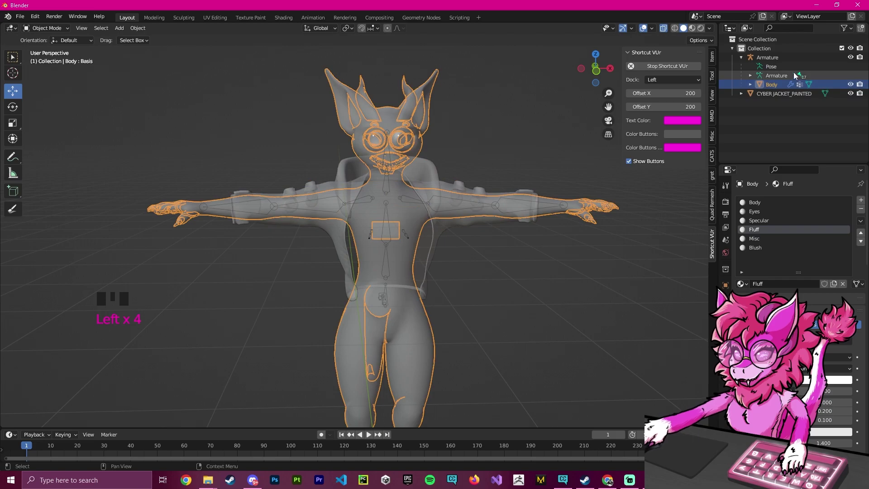
left_click(664, 28)
left_click(490, 291)
middle_click_drag(490, 292, 470, 277)
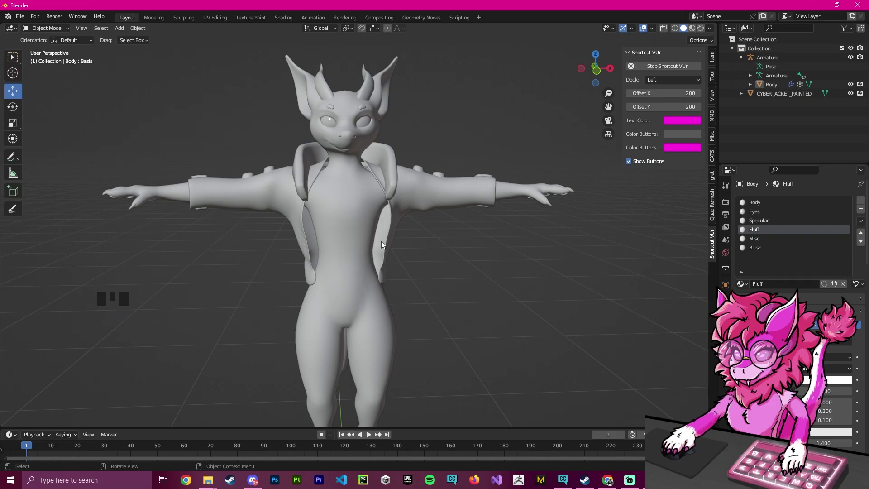
Step: Select the Body and look through its list of vertex groups
left_click(352, 237)
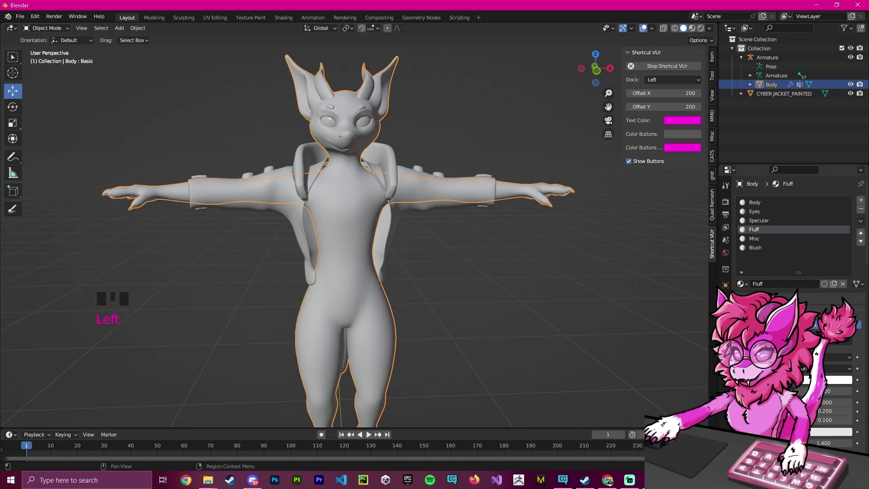
left_click(725, 348)
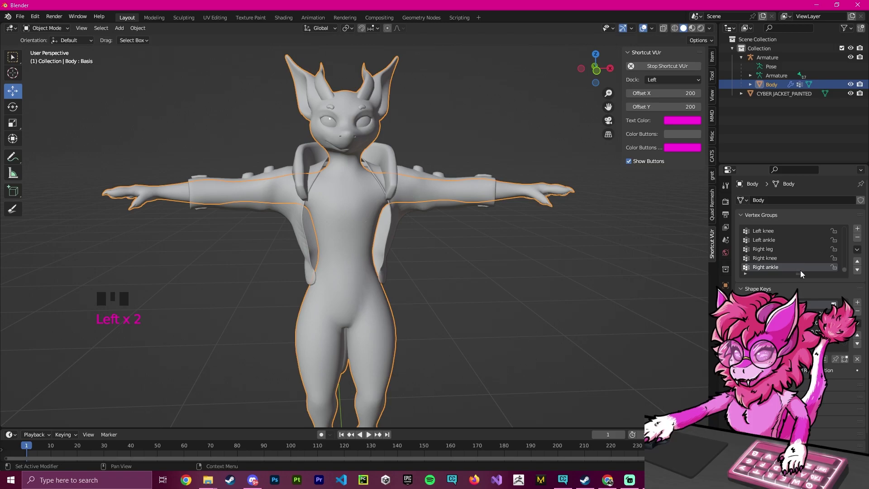
scroll(779, 272, "up", 7)
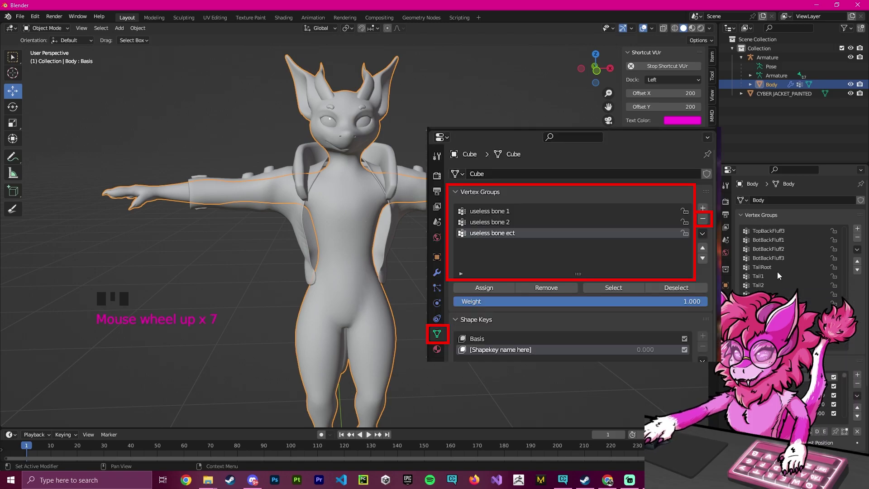
scroll(778, 272, "up", 15)
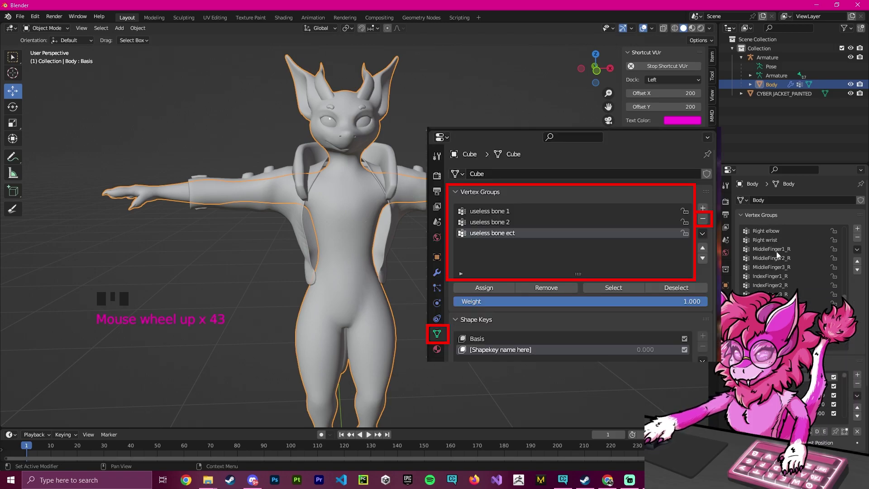
Step: Expand the armature's full bone hierarchy under Hips to list every remaining bone
left_click(750, 76)
left_click(760, 85)
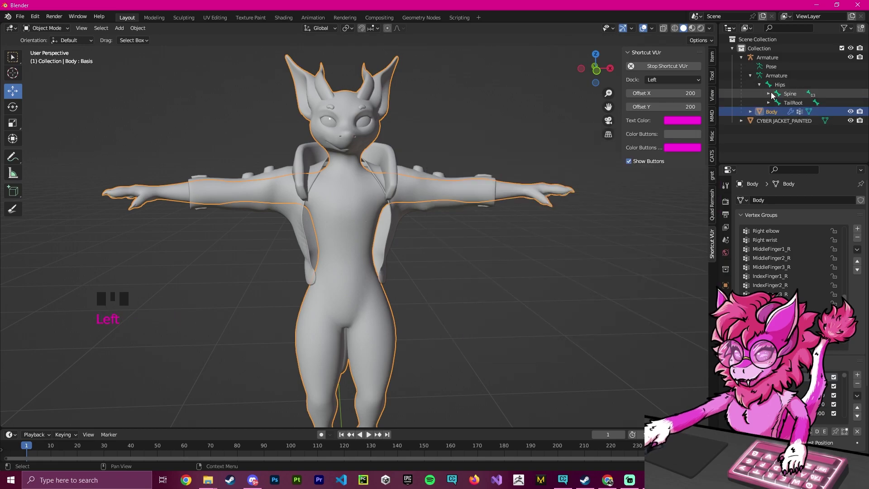
left_click(779, 85)
left_click(769, 94)
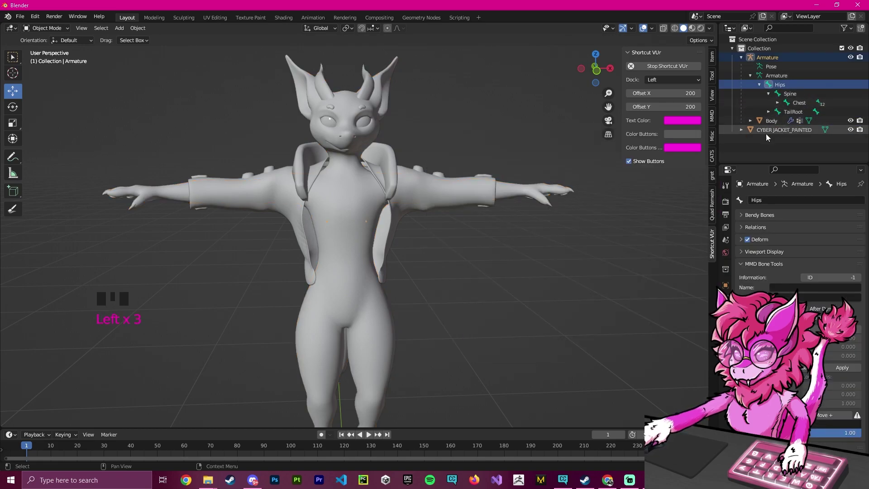
left_click(769, 94)
left_click(760, 84, "ctrl")
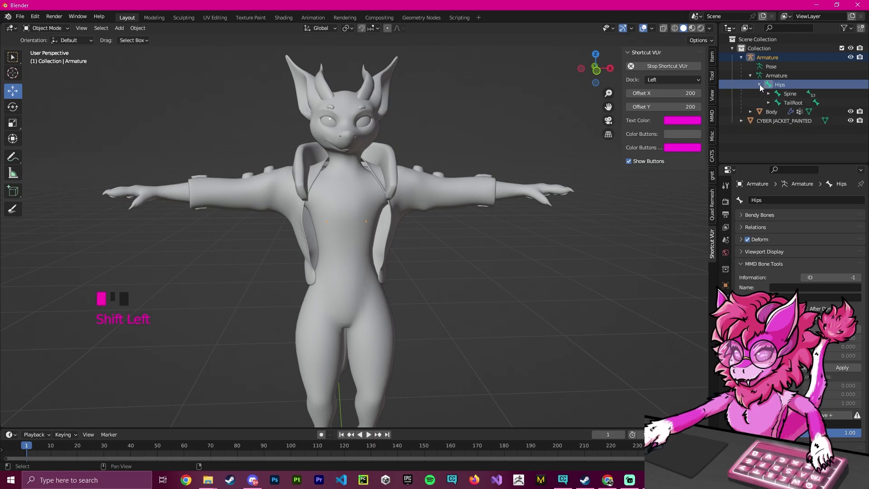
scroll(832, 124, "down", 5)
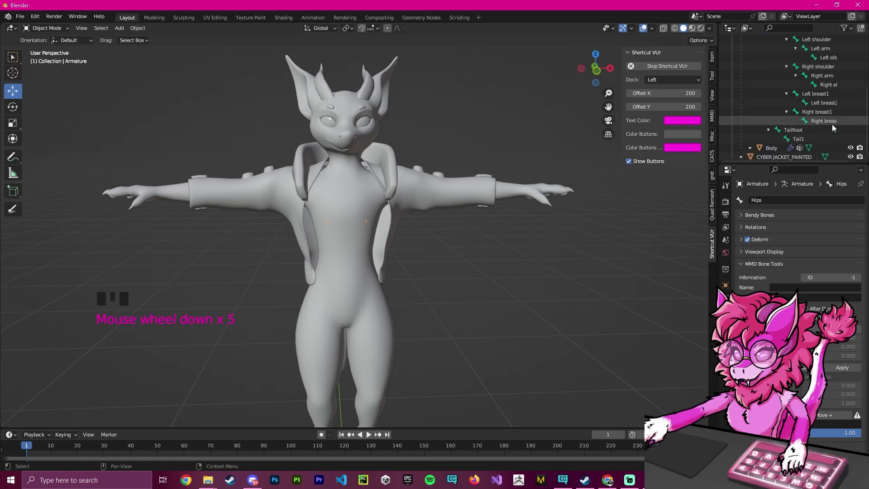
Step: Widen the Outliner area so the full bone names can be read, and look through the hierarchy
left_click(805, 163)
left_click_drag(804, 160, 806, 181)
left_click_drag(718, 146, 668, 145)
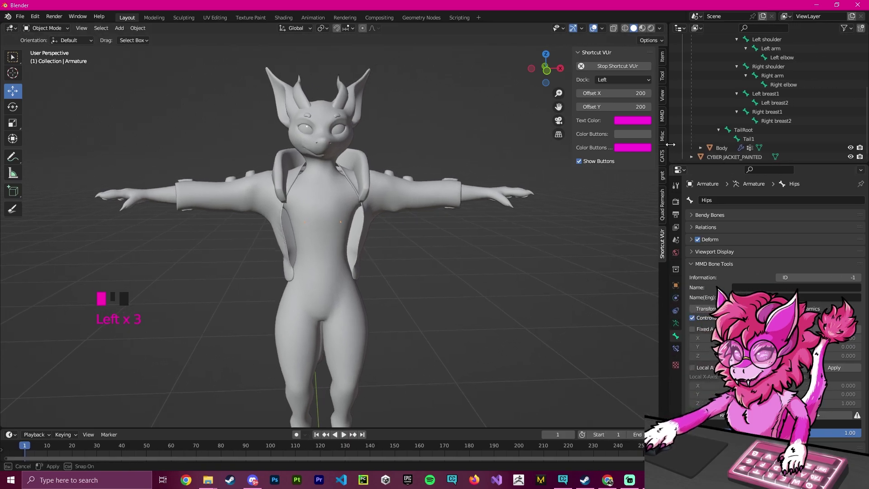
scroll(761, 125, "up", 5)
scroll(751, 97, "down", 4)
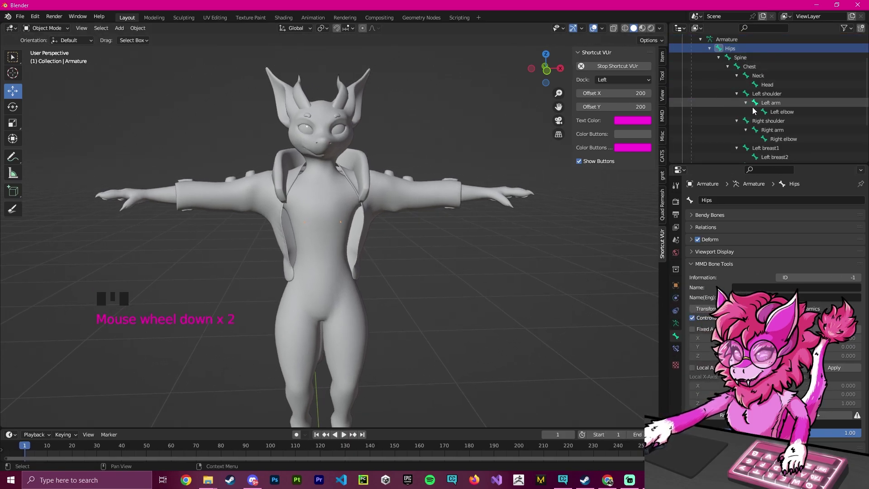
scroll(765, 145, "down", 1)
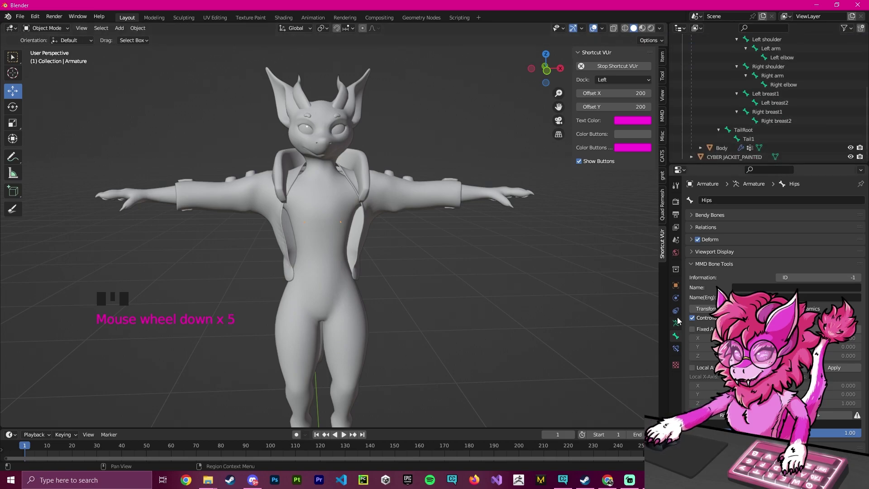
Step: Reselect the Body and remove the left wrist and left-hand finger vertex groups
left_click(487, 188)
left_click(676, 348)
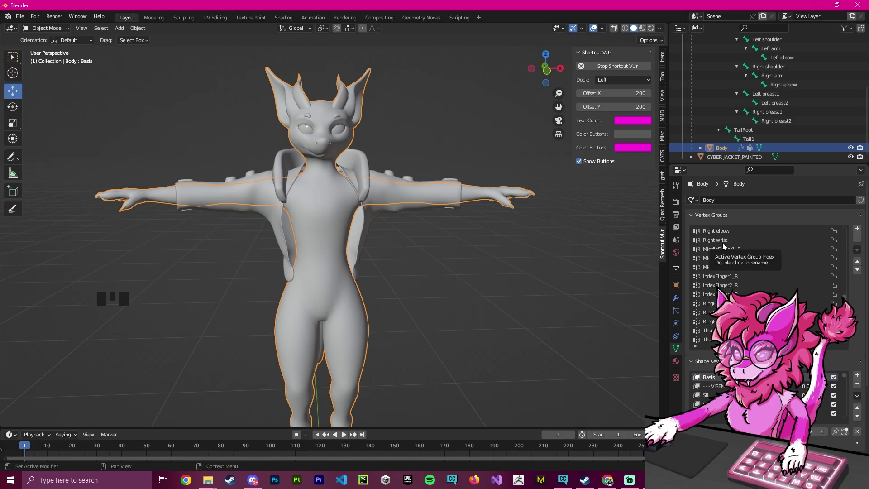
scroll(721, 253, "up", 11)
left_click(716, 302)
left_click(857, 237)
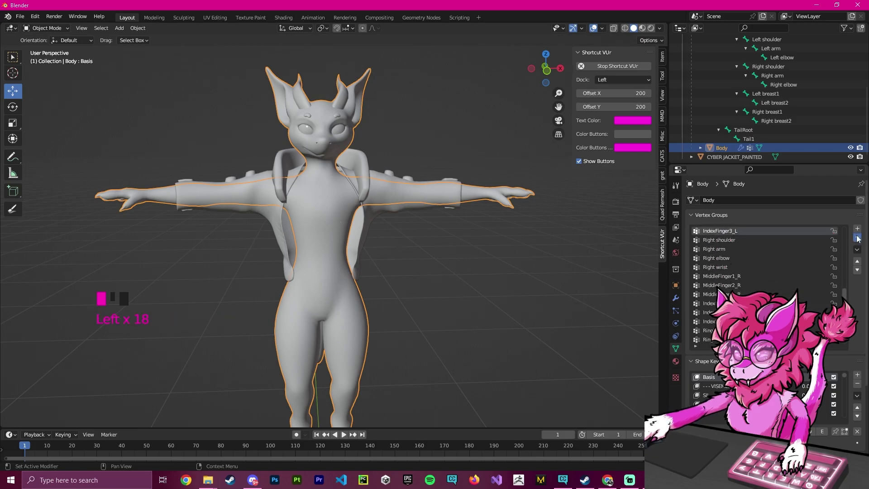
scroll(769, 258, "up", 8)
left_click(857, 238)
left_click(770, 276)
left_click(856, 238)
left_click(857, 238)
scroll(785, 123, "up", 3)
left_click(714, 295)
left_click(857, 237)
Step: Remove the Body's neck and head fluff vertex groups, including the SideNeckFluff and SideHeadFluff groups
left_click(724, 294)
left_click(736, 266)
left_click(736, 258)
scroll(736, 240, "up", 10)
left_click(857, 237)
left_click(857, 238)
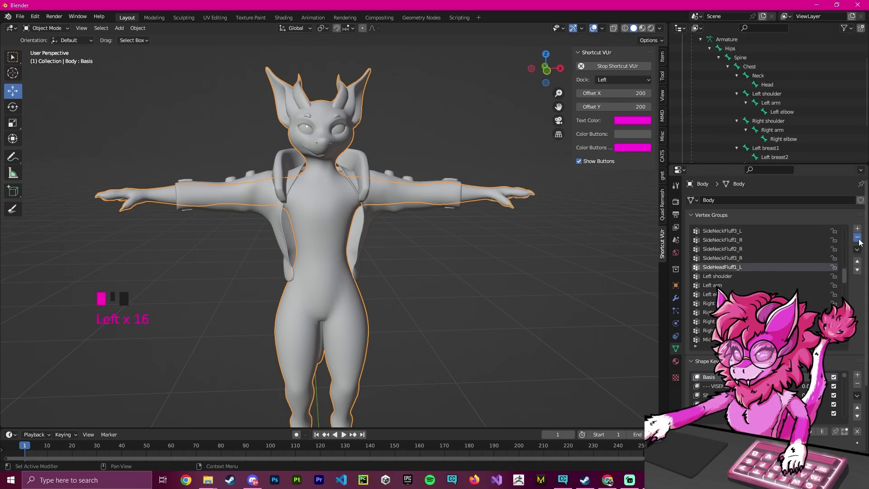
left_click(857, 237)
scroll(803, 256, "up", 9)
left_click(857, 237)
left_click(858, 237)
scroll(814, 260, "up", 9)
left_click(858, 238)
left_click(858, 238)
scroll(854, 246, "up", 7)
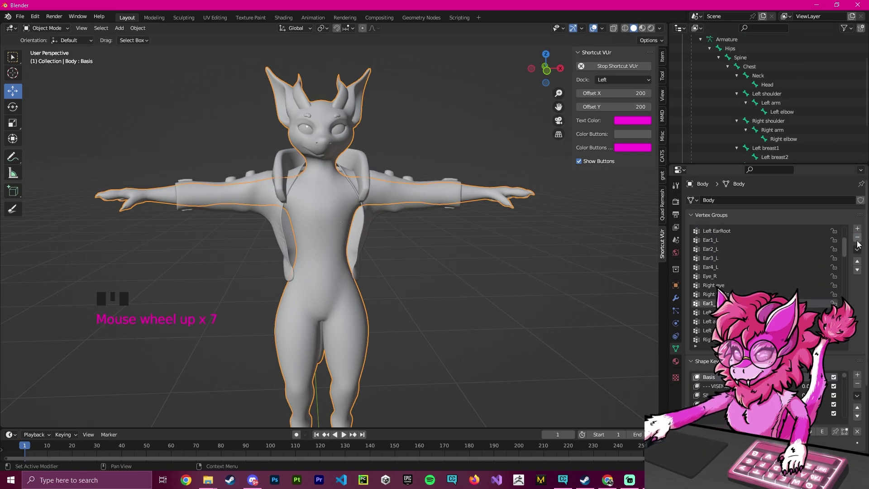
Step: Remove the ear and eye vertex groups listed below Head
left_click(856, 237)
scroll(770, 268, "up", 4)
left_click(856, 238)
left_click(856, 237)
left_click(856, 238)
Step: Remove the right wrist, right-hand finger and back fluff vertex groups from the Body
scroll(769, 267, "down", 2)
left_click(770, 285)
scroll(862, 243, "down", 12)
left_click(746, 285)
left_click(857, 201)
left_click(858, 202)
left_click(857, 201)
scroll(794, 230, "up", 6)
scroll(758, 253, "down", 12)
left_click(757, 267)
left_click(858, 201)
left_click(858, 201)
scroll(805, 217, "up", 4)
left_click(857, 201)
left_click(858, 201)
left_click(769, 294)
left_click(858, 201)
left_click(858, 201)
Step: Remove the leg vertex groups and Tail2 to Tail9, keeping TailRoot and Tail1
scroll(731, 219, "down", 3)
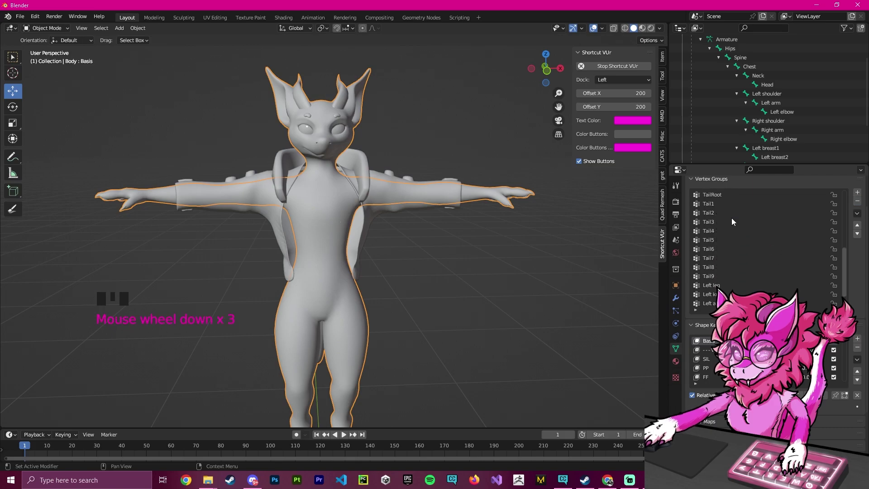
left_click(710, 275)
left_click(857, 201)
left_click(857, 200)
left_click(702, 302)
left_click(857, 201)
left_click(857, 201)
left_click(504, 287)
middle_click_drag(504, 286, 563, 263)
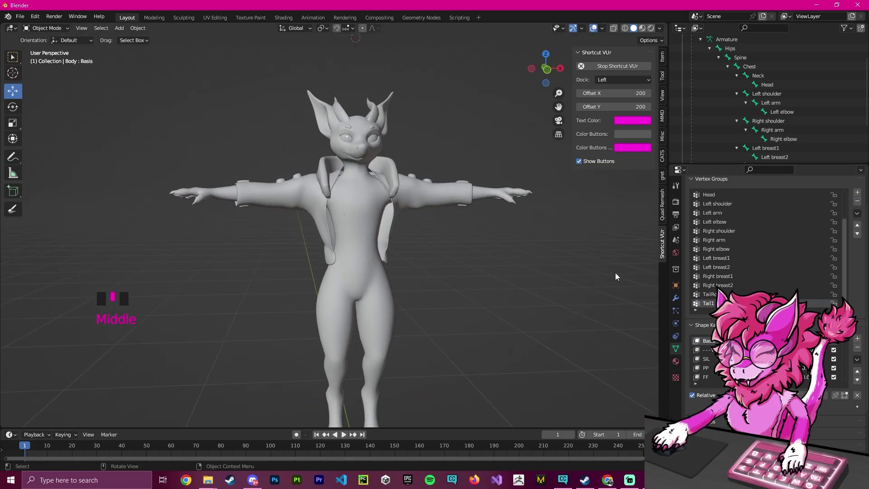
scroll(827, 235, "up", 7)
scroll(755, 232, "down", 8)
scroll(713, 251, "up", 6)
scroll(715, 262, "down", 5)
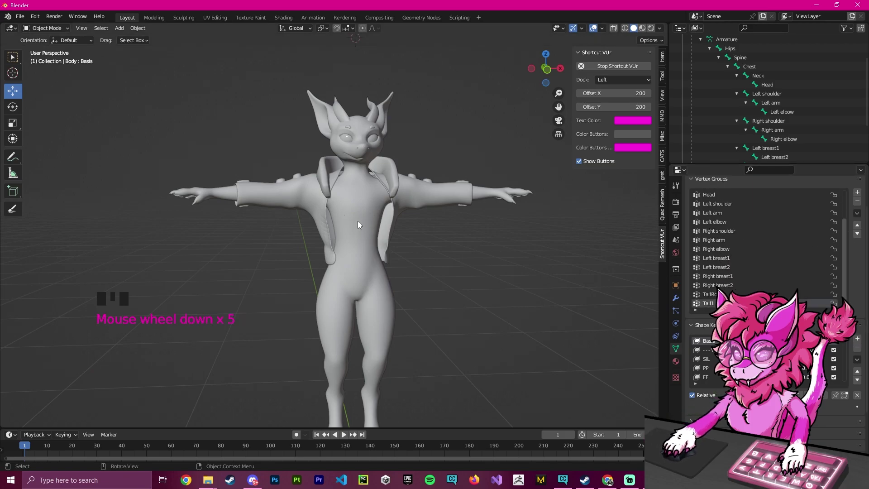
Step: Select the CYBER JACKET_PAINTED object and inspect its sculpted shape on the avatar
middle_click_drag(453, 232, 333, 270)
left_click(435, 183)
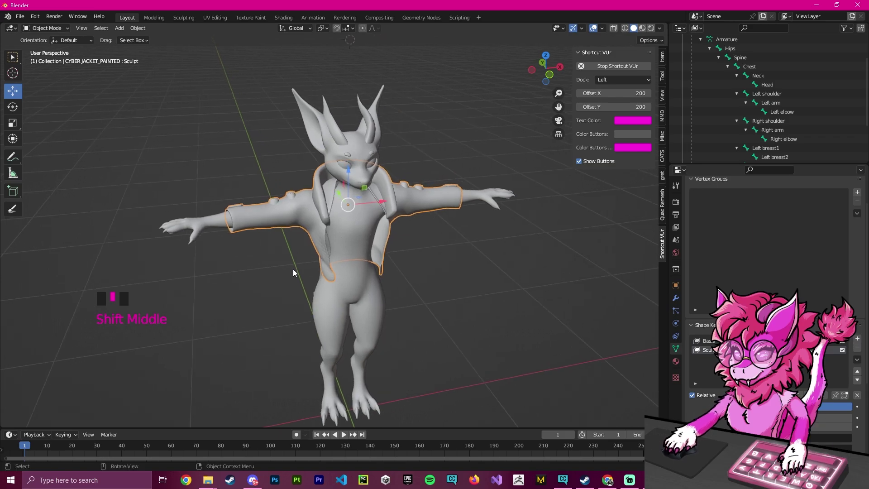
middle_click_drag(554, 335, 662, 311)
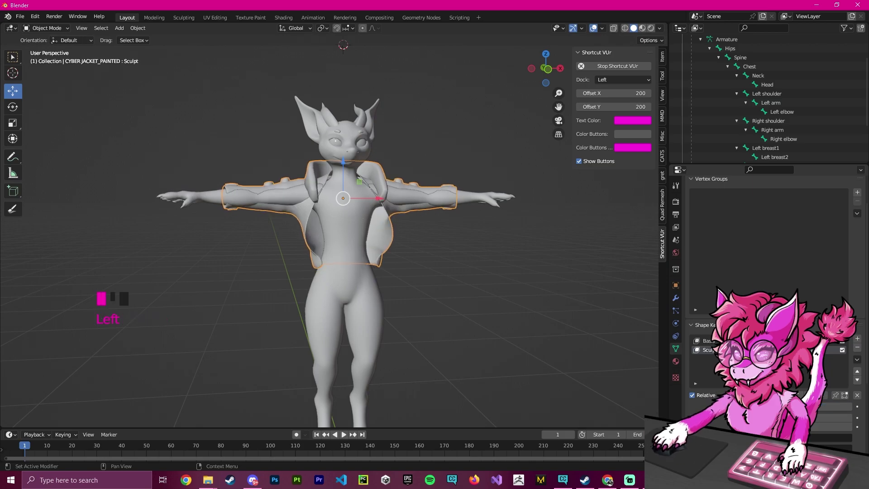
left_click(857, 359)
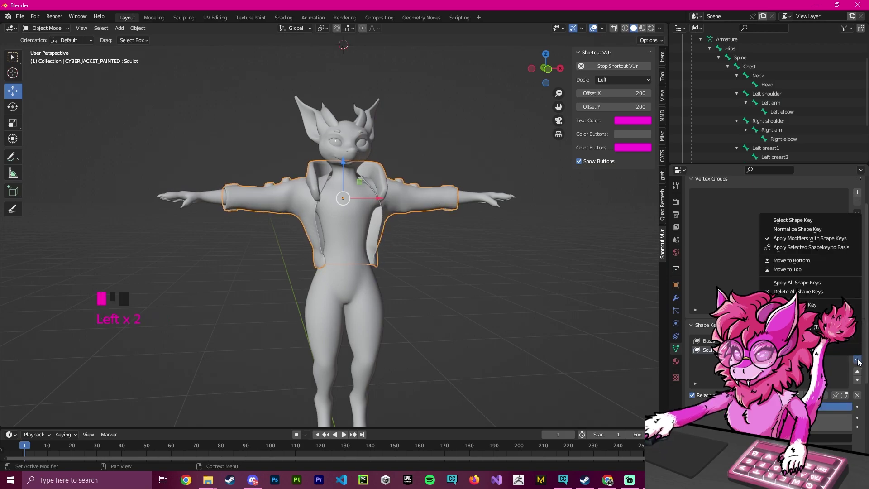
left_click(38, 28)
left_click(46, 48)
left_click(42, 28)
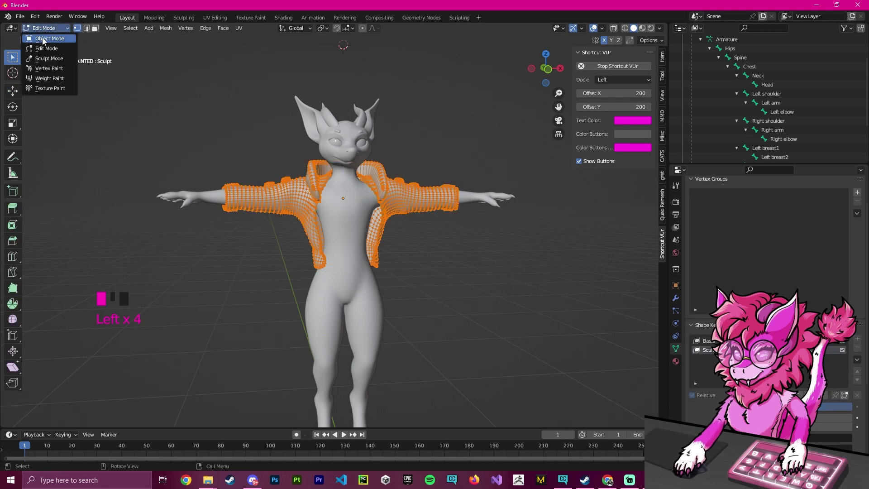
left_click(43, 39)
Step: Apply the jacket's Sculpt shape key to its Basis
left_click(457, 221)
left_click(420, 196)
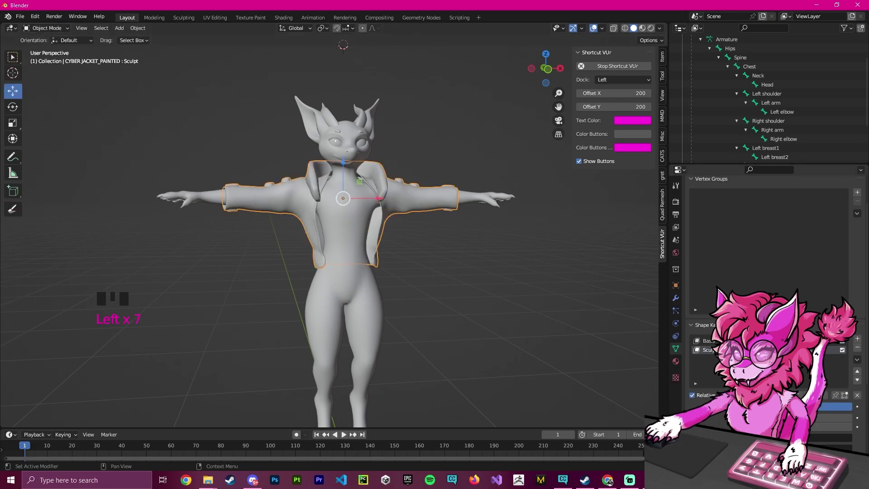
left_click(857, 360)
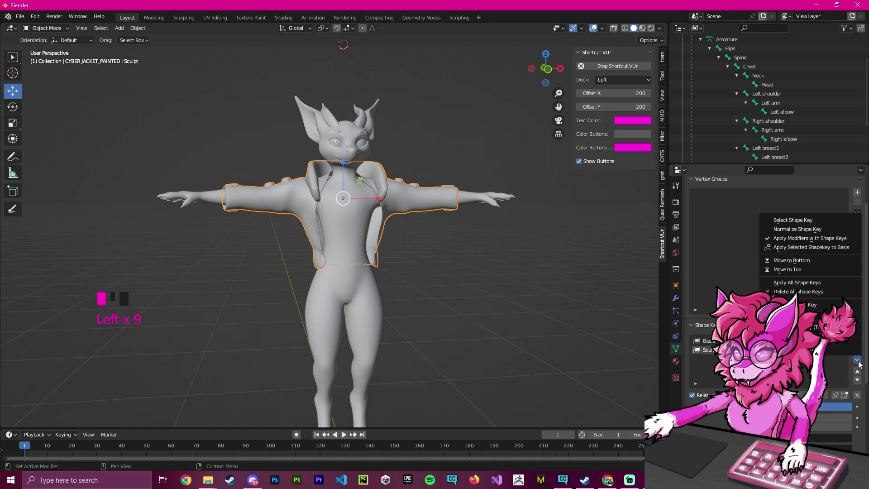
left_click(835, 250)
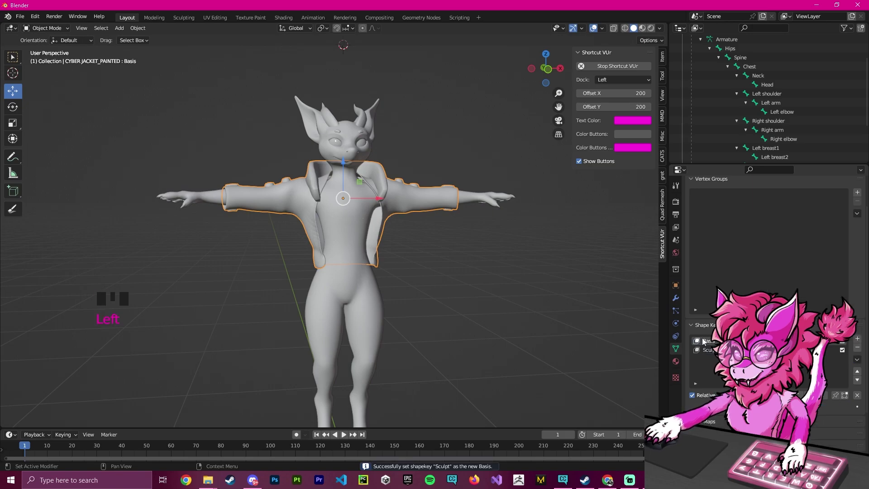
Step: Remove the leftover Sculpt - Reverted shape key from the jacket and add a new shape key
left_click(708, 354)
left_click(707, 354)
left_click(707, 354)
left_click(707, 353)
left_click_drag(769, 407, 742, 406)
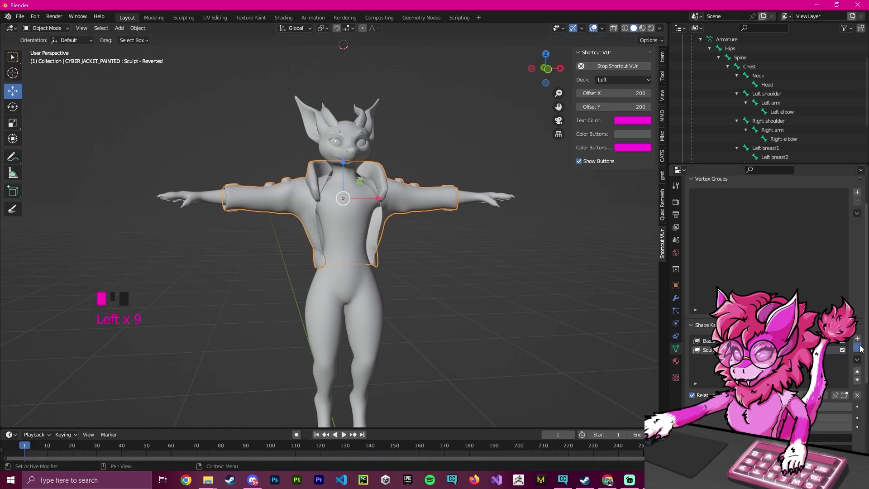
left_click(856, 347)
mouse_move(502, 253)
middle_mouse_down()
mouse_move(592, 253)
mouse_move(438, 248)
mouse_move(553, 252)
mouse_move(400, 277)
mouse_move(633, 280)
mouse_move(324, 265)
mouse_move(407, 273)
mouse_move(471, 234)
mouse_move(380, 258)
middle_mouse_up()
left_click(857, 338)
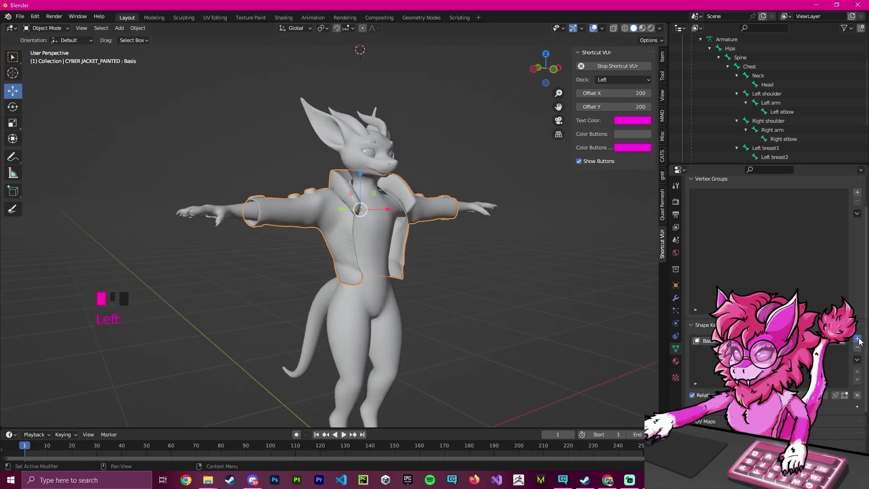
Step: Select the Body, expand its shape key list and test the Arm Size key against the jacket sleeves
left_click(379, 246)
middle_click_drag(469, 219, 646, 296)
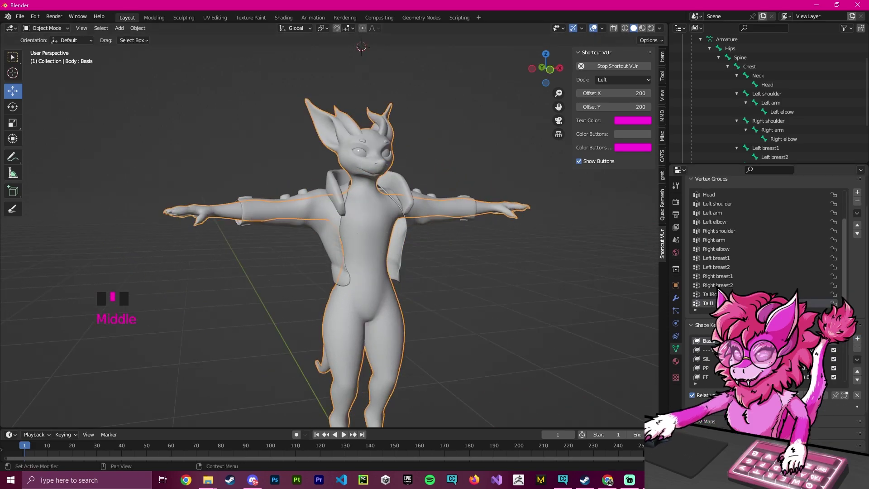
scroll(724, 358, "down", 2)
left_click(724, 358)
scroll(724, 358, "down", 3)
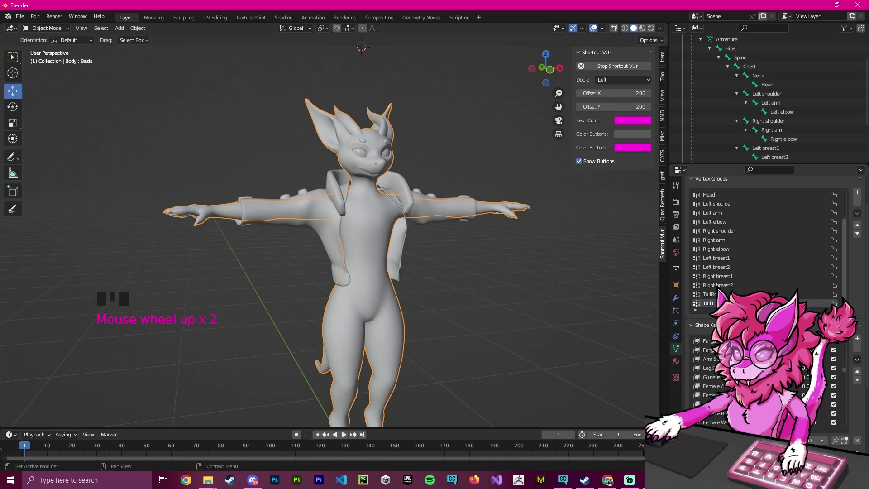
middle_click_drag(583, 336, 556, 335)
middle_click_drag(490, 279, 480, 334, "shift")
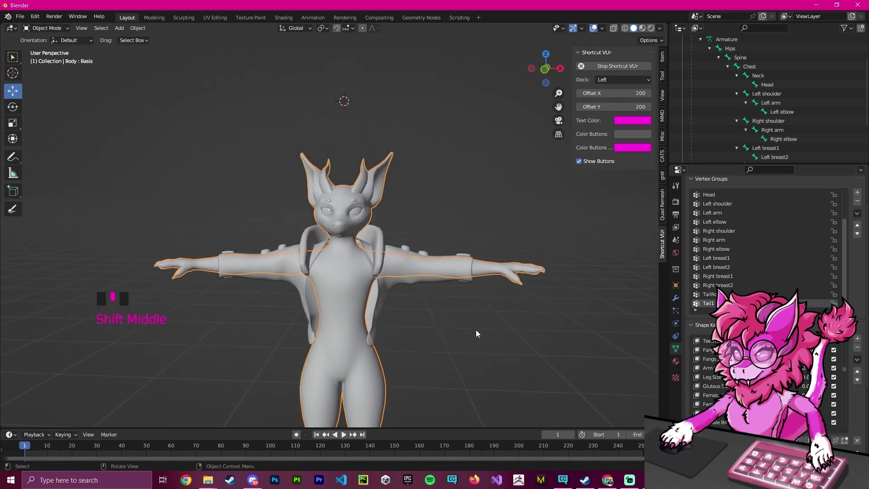
left_click_drag(809, 368, 820, 368)
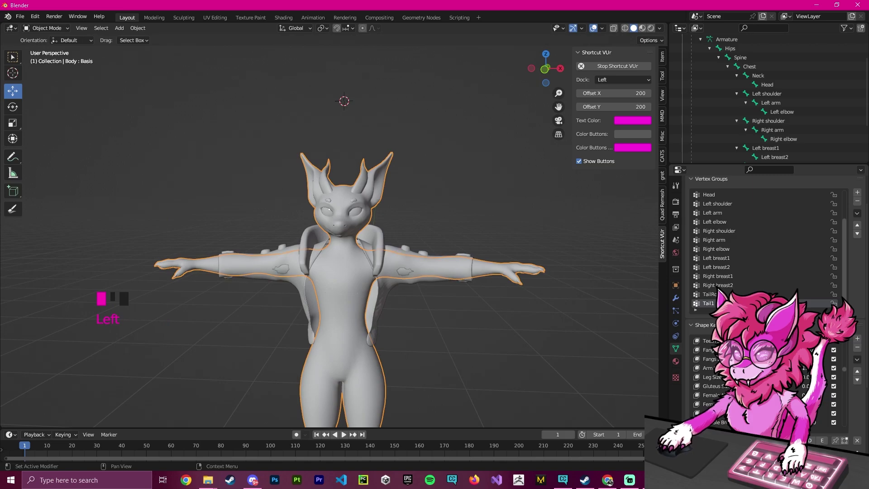
Step: Copy the name of the Body's Arm Size shape key
left_click(704, 369)
double_click(705, 369)
left_click(703, 368)
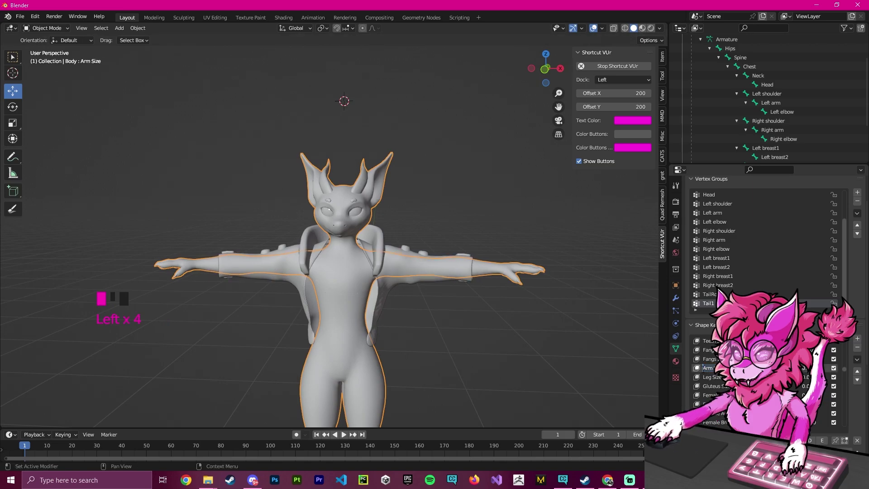
key("Left")
Step: Raise the value of the Body's Arm Size shape key and select the jacket again
left_click(441, 261)
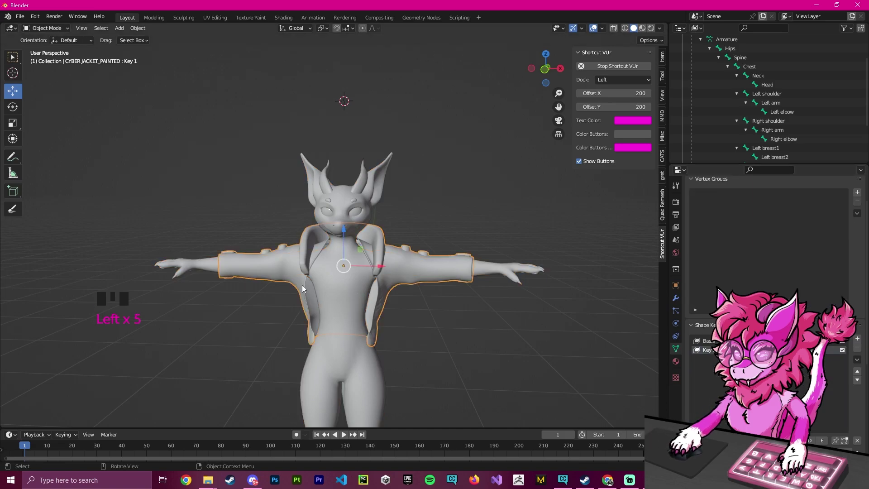
left_click(345, 276)
scroll(751, 384, "down", 2)
left_click_drag(810, 404, 833, 404)
left_click(414, 268)
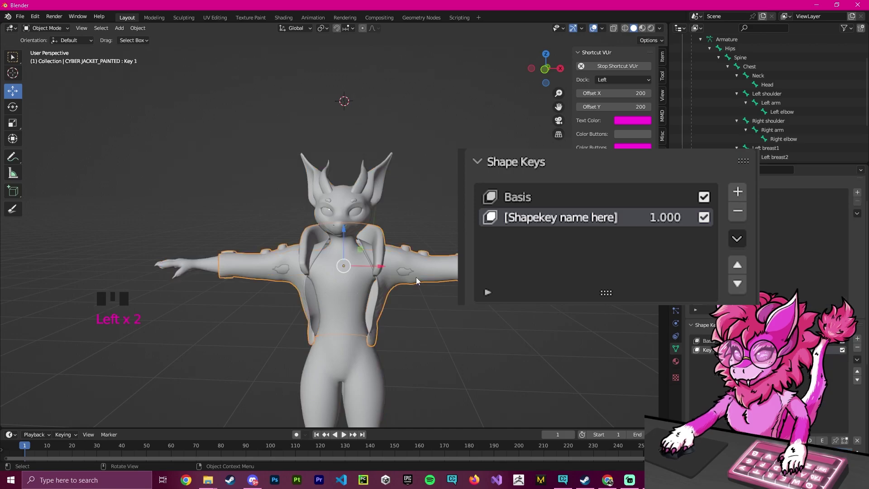
Step: Rename the jacket's new shape key to Arm Size, matching the Body's key
double_click(708, 349)
key("ctrl+v")
key("Return")
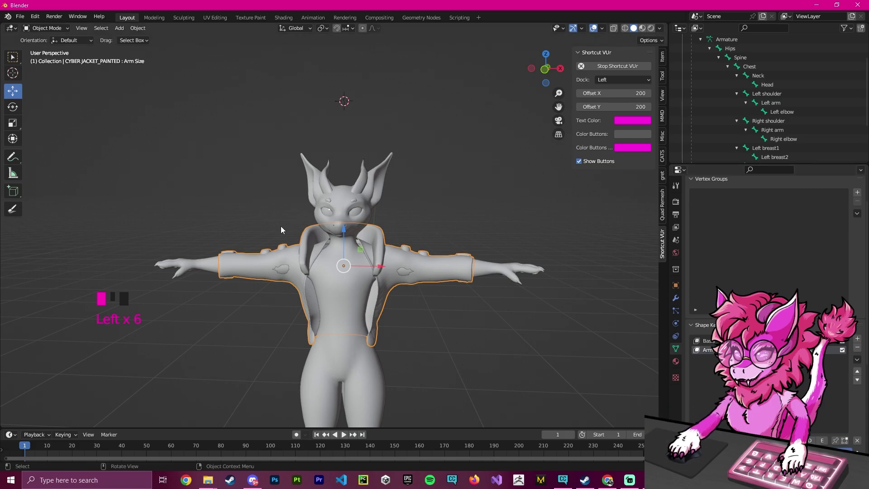
Step: Sculpt the jacket sleeves in the Arm Size key with Elastic Deform to cover the enlarged arms, and return to Object Mode
left_click(45, 28)
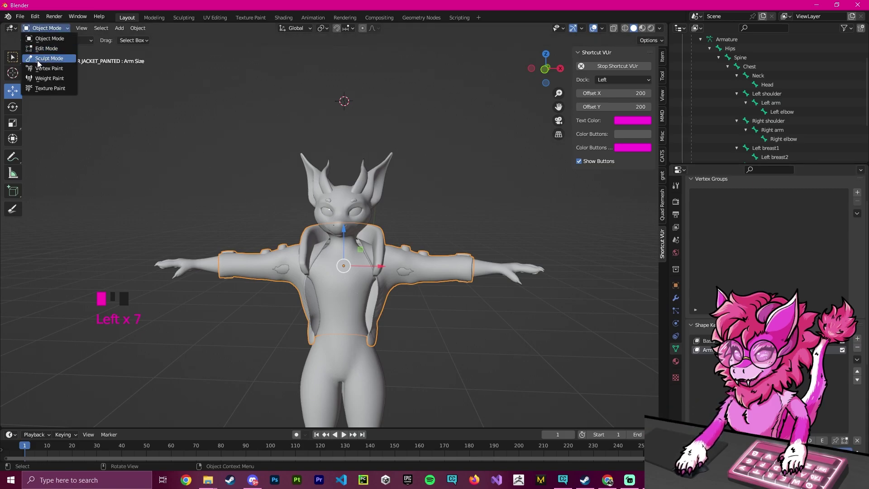
left_click(39, 58)
scroll(353, 336, "up", 3)
middle_click_drag(352, 336, 440, 267, "shift")
scroll(455, 190, "up", 3)
mouse_move(406, 193)
middle_mouse_down()
mouse_move(362, 126)
mouse_move(385, 152)
mouse_move(351, 242)
middle_mouse_up()
mouse_move(351, 243)
middle_mouse_down()
mouse_move(335, 246)
mouse_move(330, 233)
middle_mouse_up()
left_click_drag(330, 233, 330, 231)
middle_click_drag(320, 228, 187, 309)
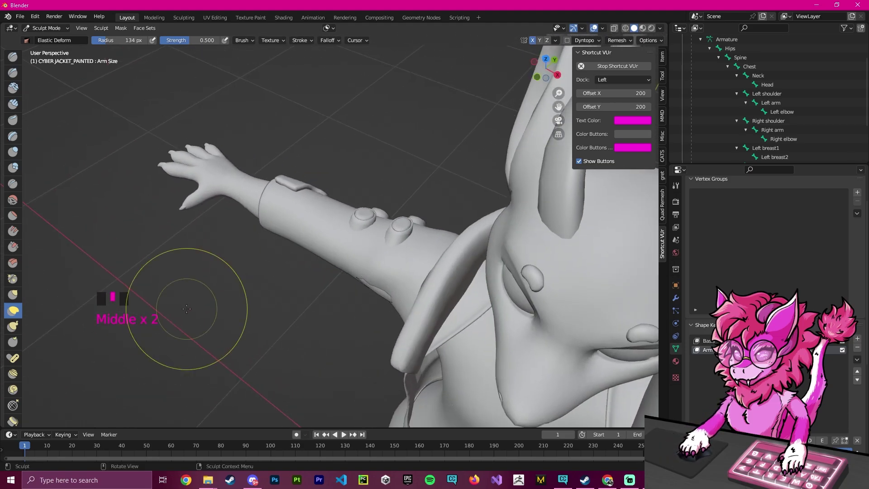
left_click_drag(368, 293, 367, 294)
mouse_move(366, 294)
middle_mouse_down()
mouse_move(469, 195)
mouse_move(494, 358)
mouse_move(458, 311)
mouse_move(312, 289)
mouse_move(348, 299)
mouse_move(455, 287)
mouse_move(487, 300)
mouse_move(514, 285)
mouse_move(516, 299)
middle_mouse_up()
scroll(487, 301, "down", 4)
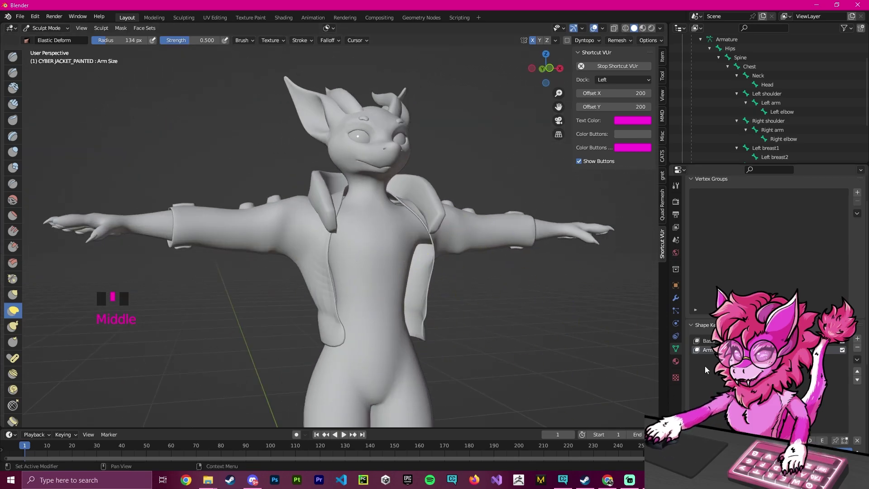
left_click(47, 28)
left_click(43, 39)
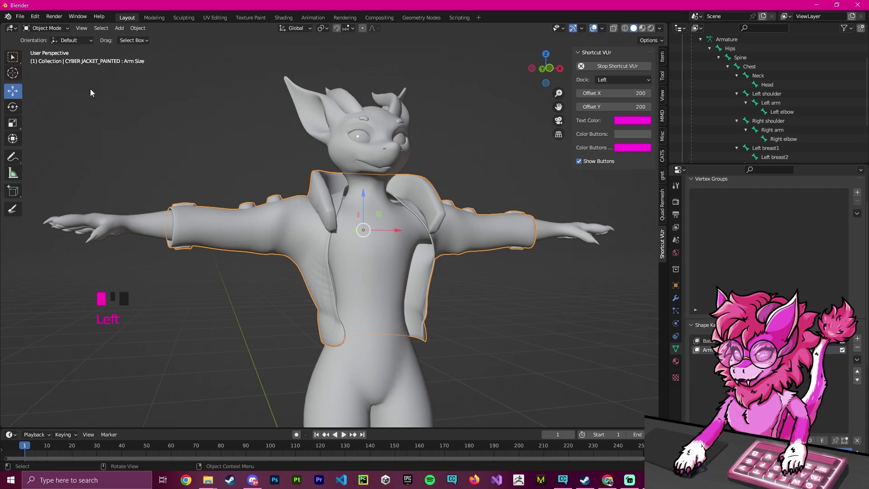
middle_click_drag(520, 325, 515, 310, "shift")
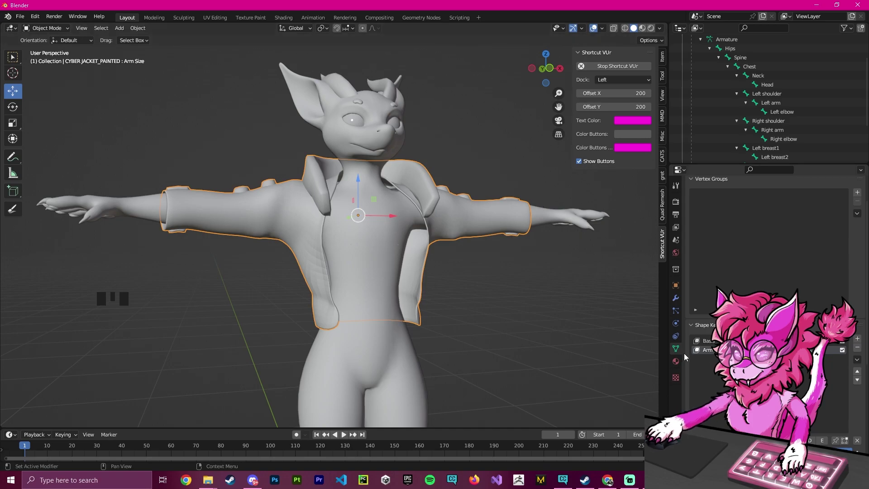
Step: Adjust the Arm Size shape keys of the Body and the jacket to check the sleeve fit around the arms
left_click(540, 216)
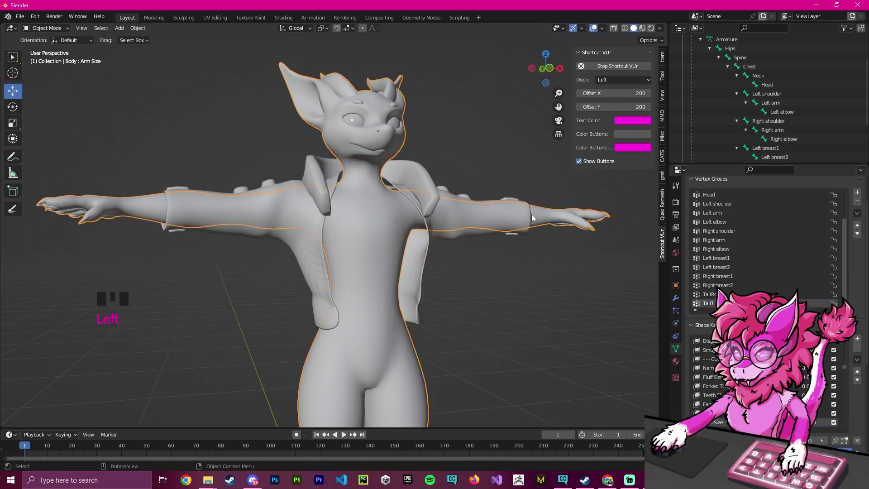
scroll(724, 380, "down", 2)
mouse_move(808, 413)
left_mouse_down()
mouse_move(828, 413)
mouse_move(801, 413)
mouse_move(828, 422)
left_mouse_up()
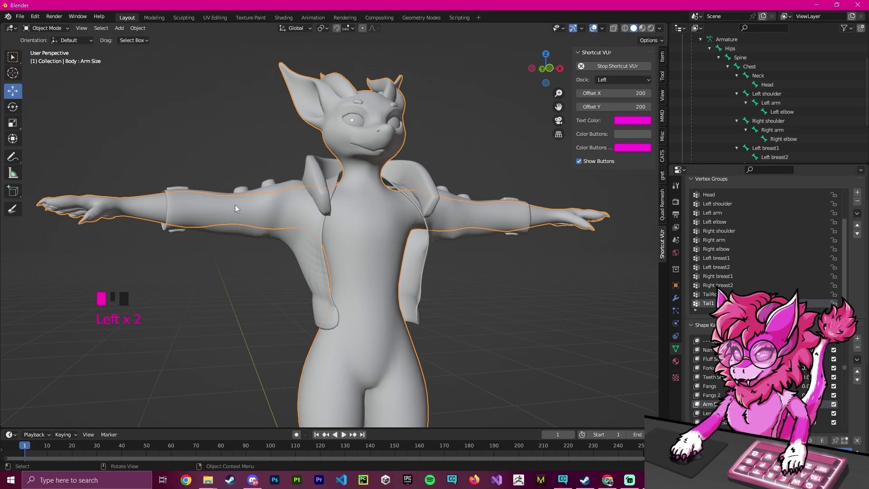
middle_click_drag(199, 241, 582, 268)
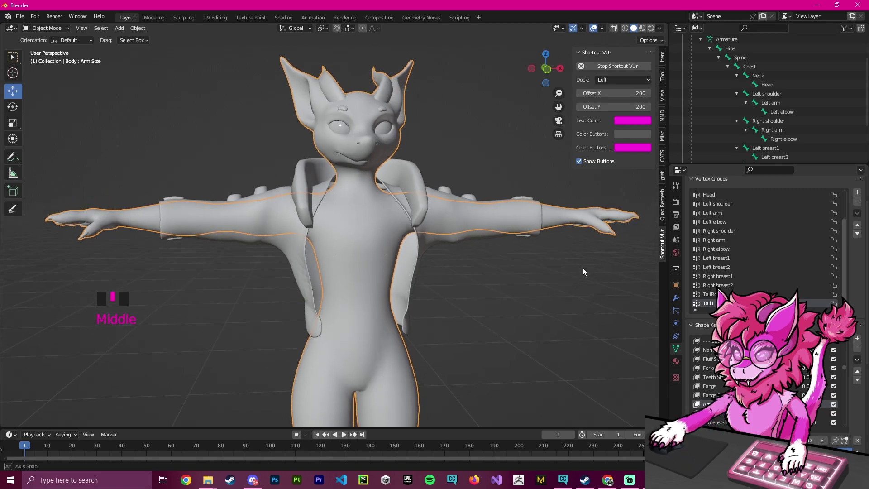
left_click(507, 224)
left_click_drag(832, 450, 797, 451)
left_click(326, 267)
scroll(824, 421, "down", 2)
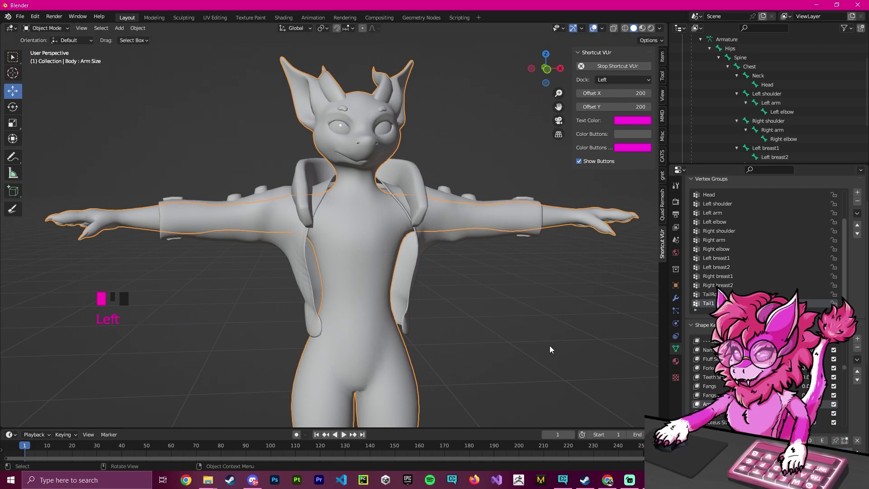
left_click(557, 345)
Step: Select the armature, switch it to Pose Mode and turn on X-ray to show the bones through the meshes
middle_click_drag(393, 194, 447, 173)
left_click(306, 194)
middle_click_drag(306, 194, 295, 227)
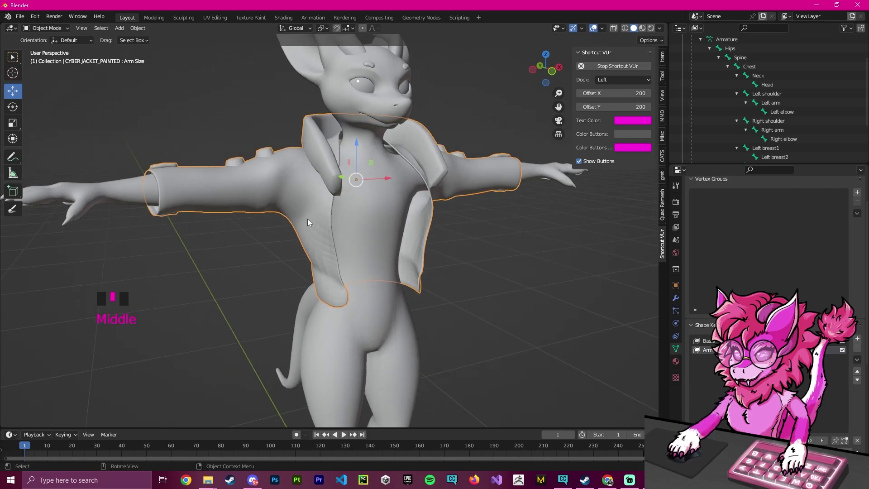
scroll(721, 77, "up", 2)
left_click(722, 76)
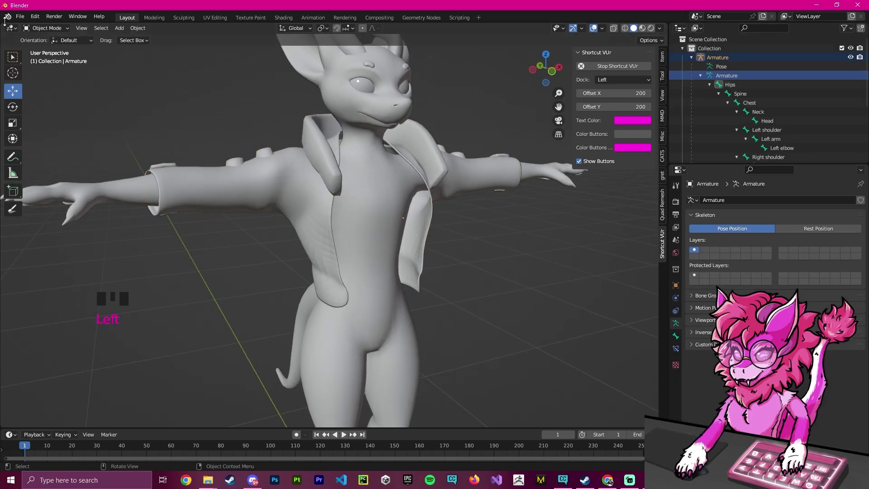
left_click(48, 28)
left_click(34, 59)
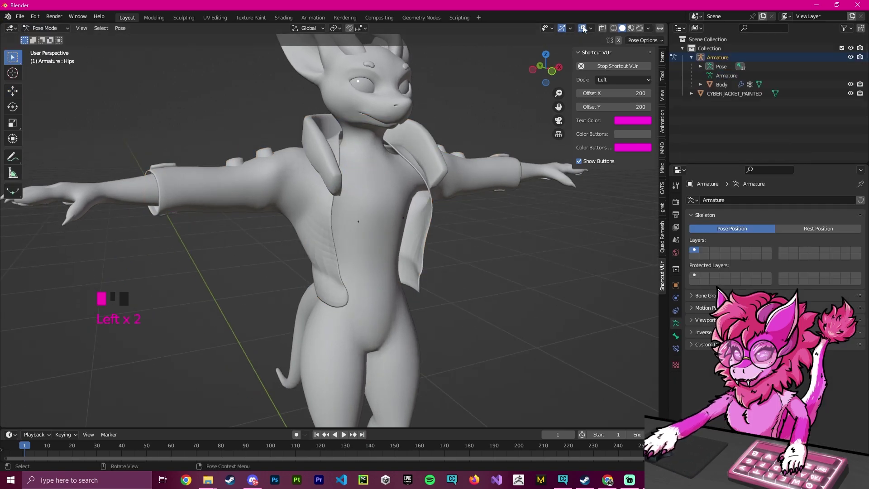
left_click(602, 28)
Step: Rotate the Right arm bone downward to test whether the jacket sleeve follows, and undo the rotation
middle_click_drag(410, 210, 395, 212)
left_click(256, 182)
middle_click_drag(449, 218, 493, 138, "shift")
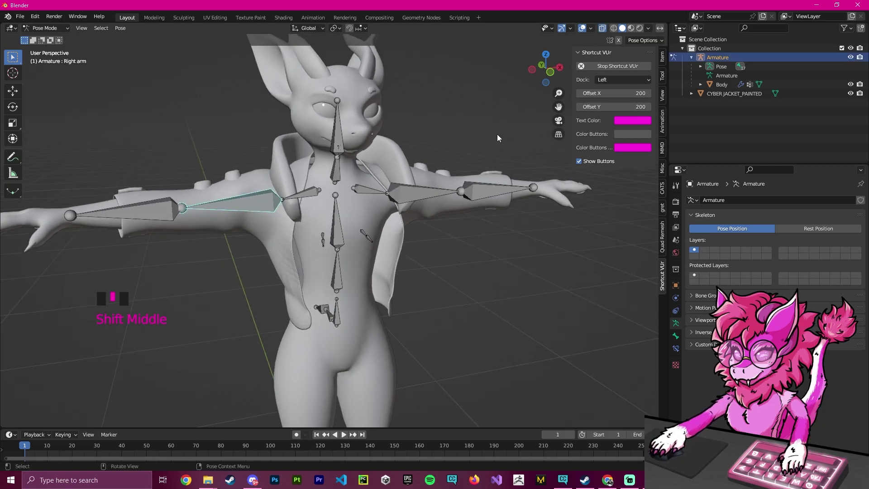
key("r")
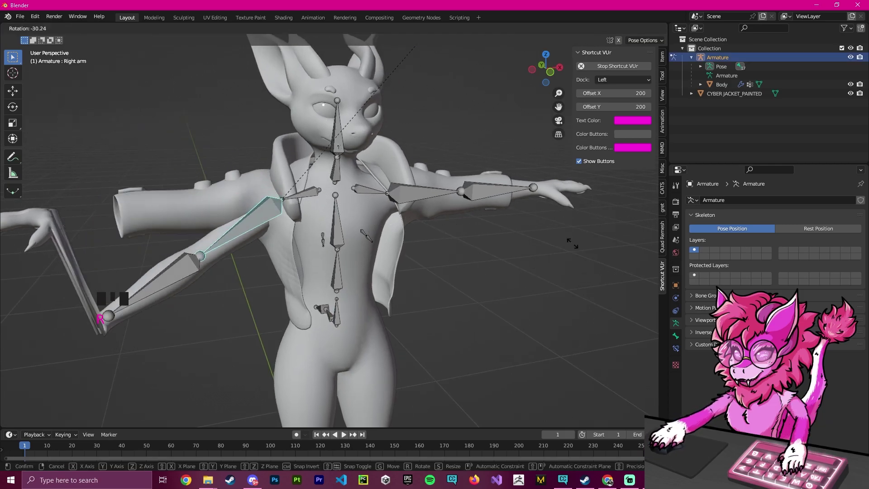
left_click(580, 260)
key("ctrl+z")
left_click(572, 290)
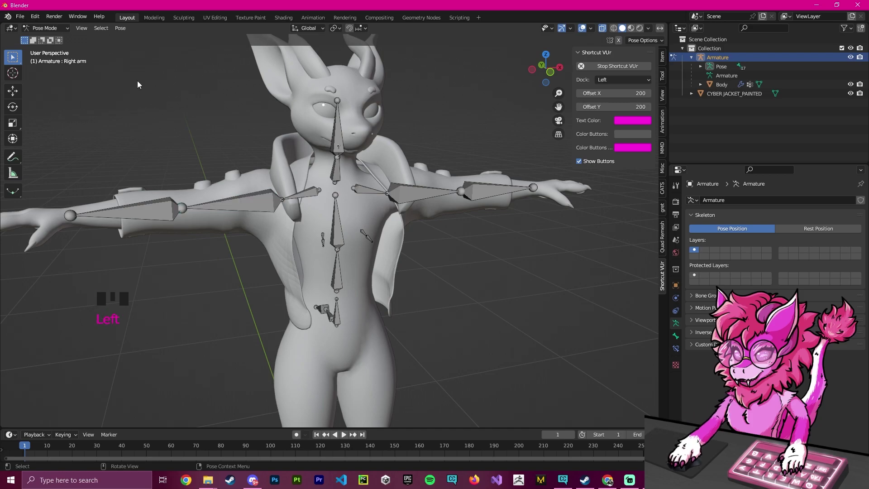
Step: Return to Object Mode, select the jacket and add an Armature modifier to it
left_click(45, 29)
left_click(42, 39)
left_click(174, 233)
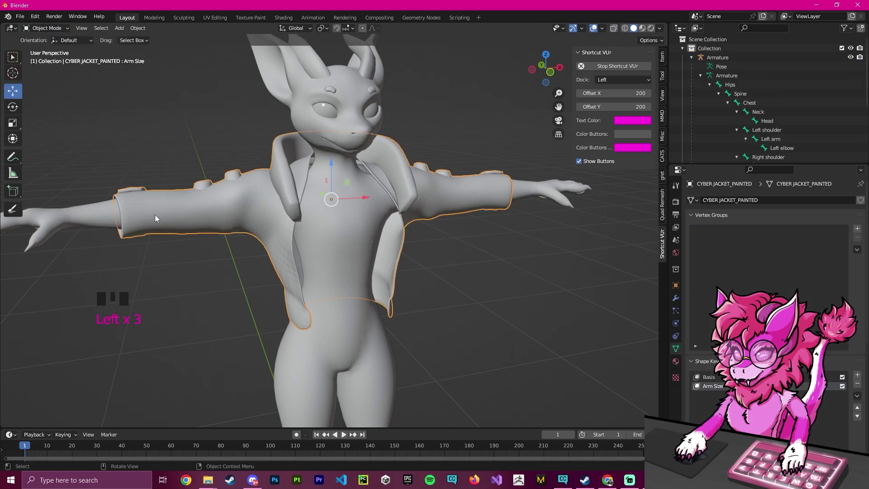
left_click(676, 297)
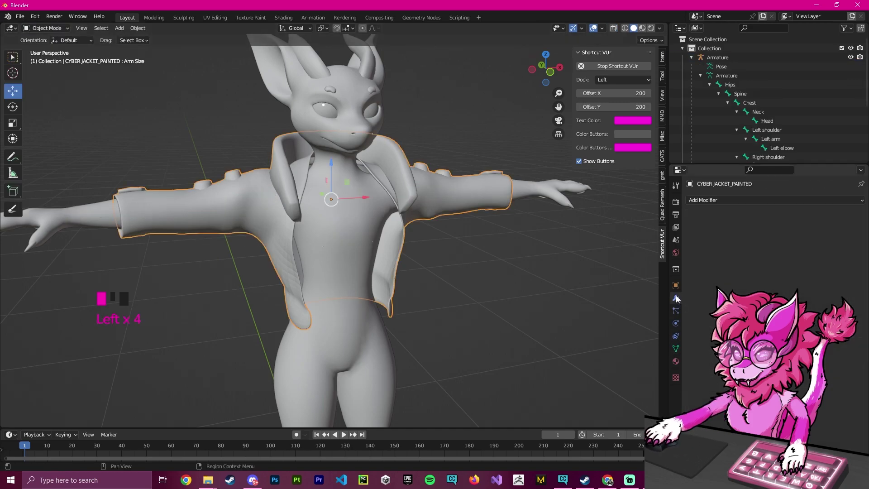
left_click(702, 199)
left_click(747, 227)
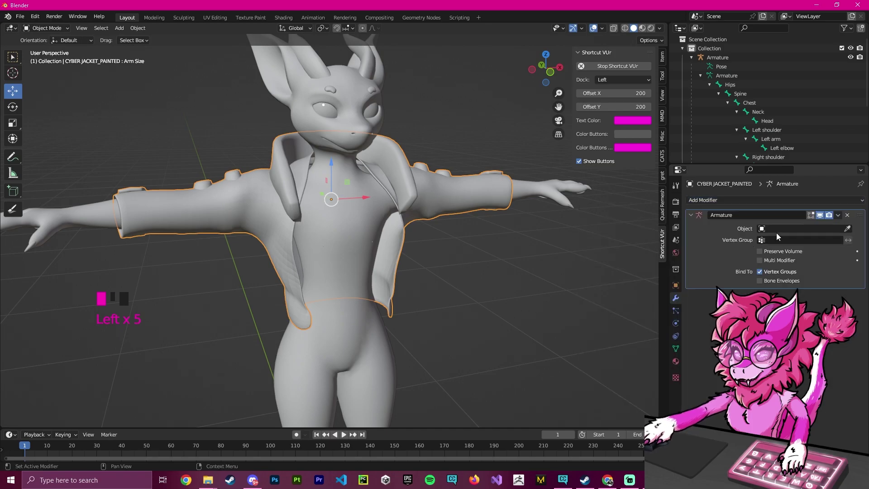
Step: Add a Data Transfer modifier to the jacket and set Armature as the object of its Armature modifier
left_click(711, 200)
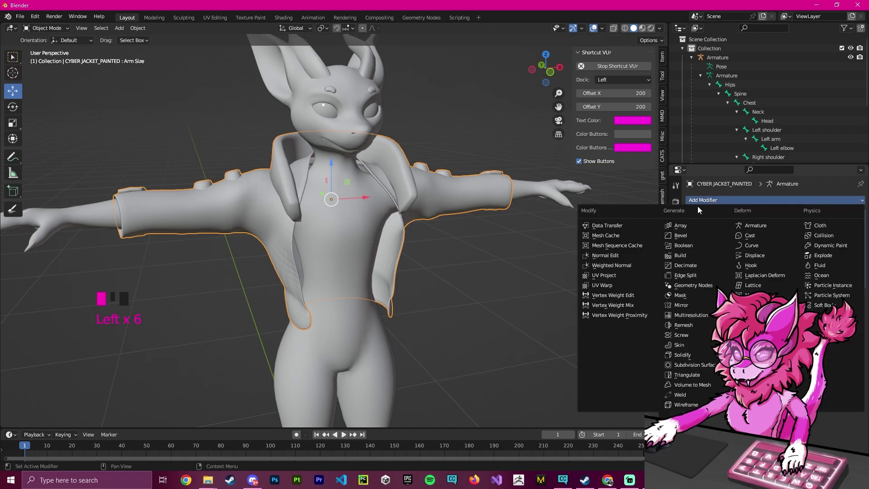
left_click(616, 225)
middle_click_drag(415, 300, 482, 280)
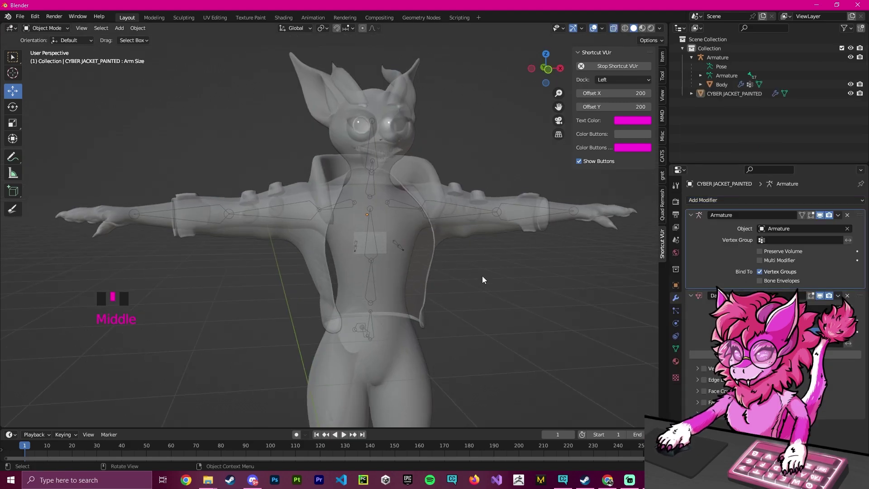
scroll(482, 277, "down", 3)
left_click(781, 229)
left_click(772, 243)
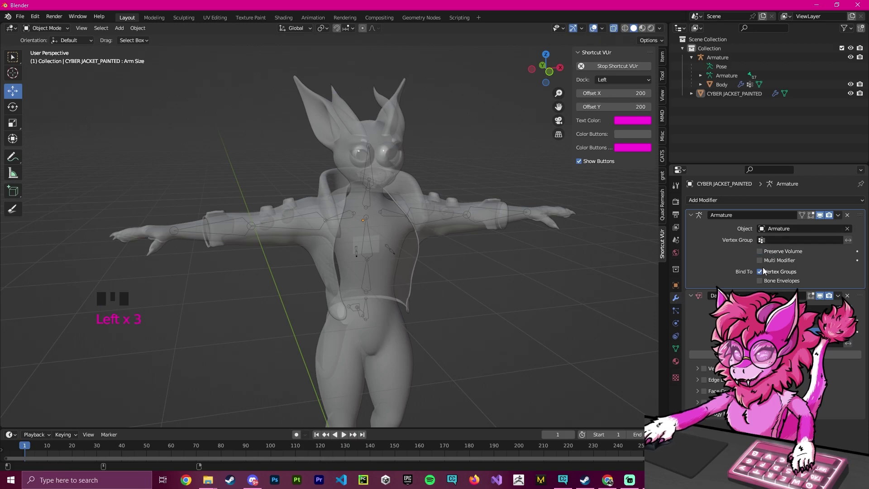
Step: Move the jacket's DataTransfer modifier above the Armature modifier and pick the Body mesh as its source
middle_click_drag(480, 267, 469, 259, "shift")
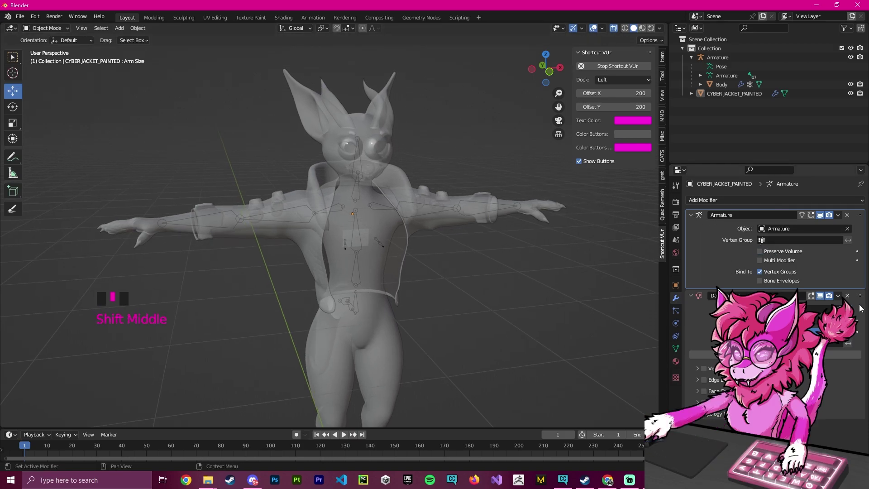
left_click_drag(860, 296, 860, 216)
middle_click_drag(420, 263, 471, 267, "shift")
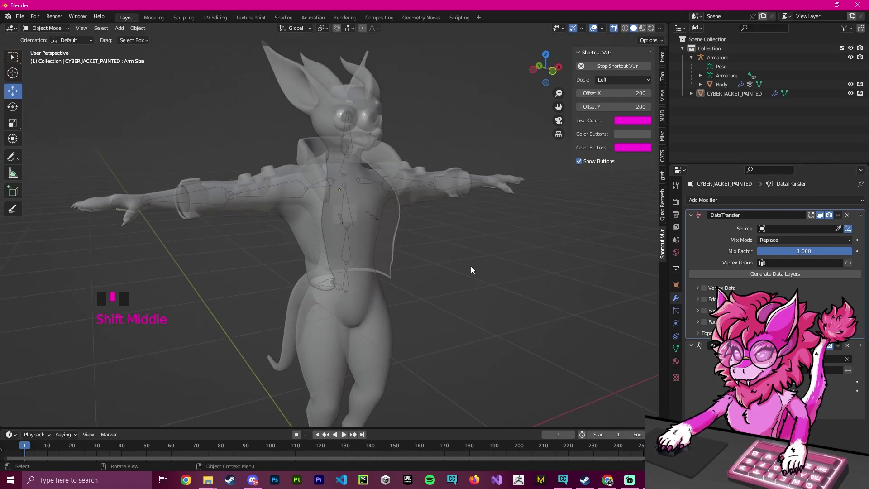
left_click(838, 229)
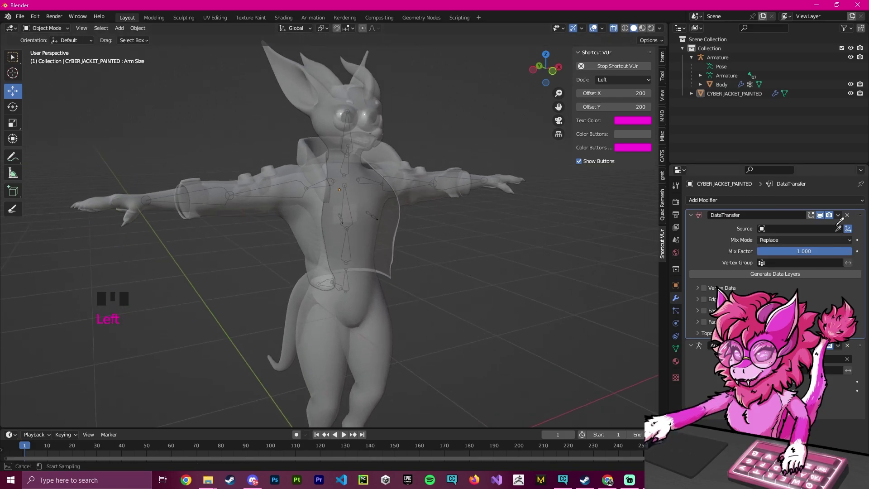
left_click(371, 228)
middle_click_drag(369, 228, 398, 219)
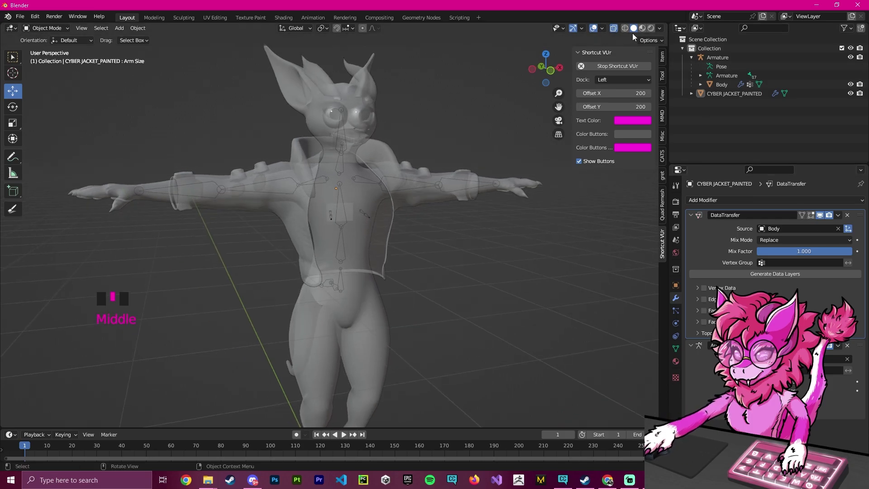
Step: Turn off X-ray, then clear the DataTransfer source and pick Body again from the avatar
left_click(613, 28)
middle_click_drag(480, 209, 485, 200, "shift")
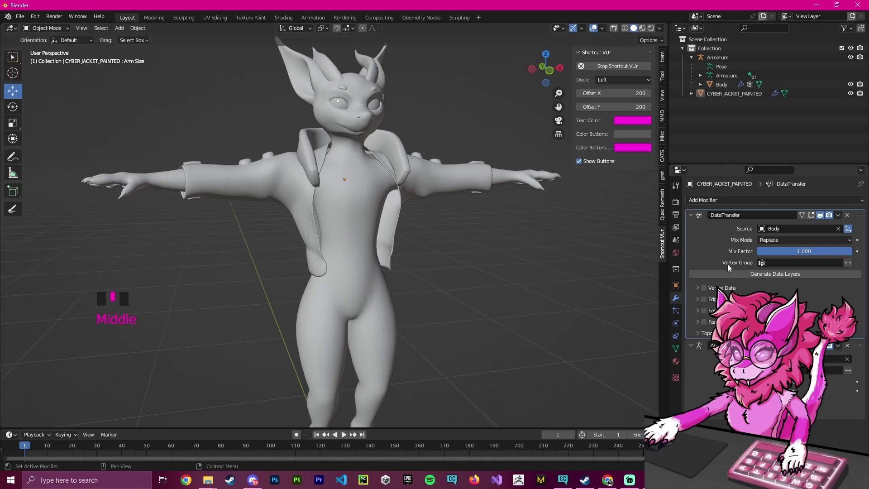
left_click(817, 229)
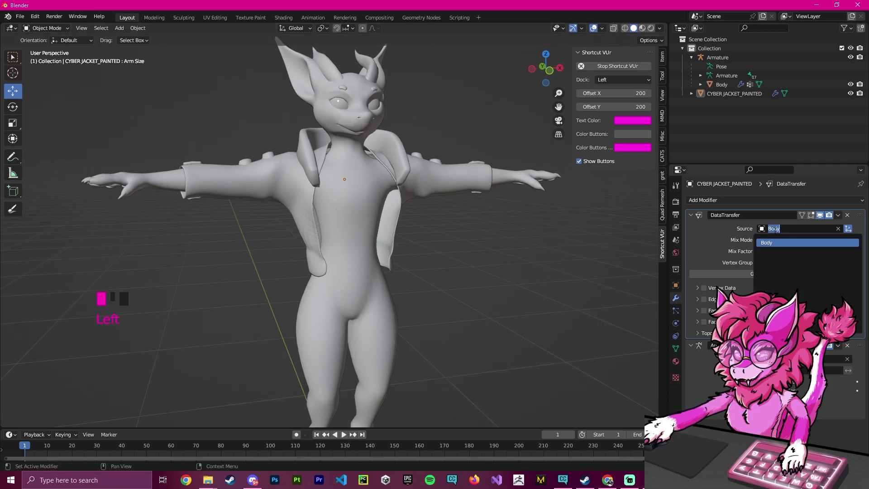
left_click(838, 229)
left_click(349, 206)
Step: Enable Vertex Data transfer for Vertex Groups and set the mapping to Nearest Edge Interpolated
left_click(704, 288)
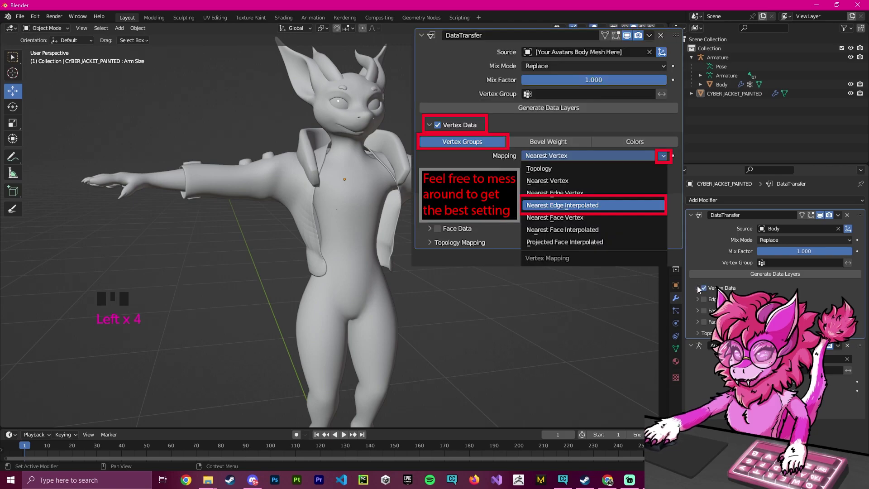
left_click(714, 287)
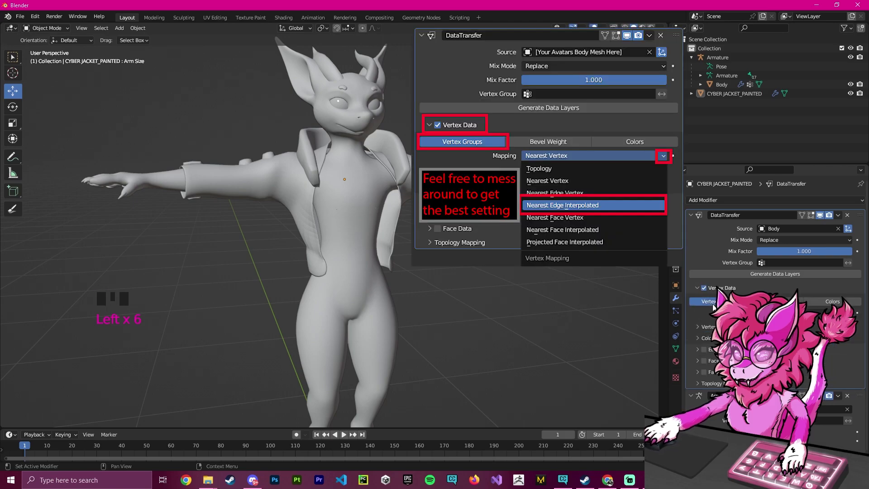
left_click(804, 312)
left_click(804, 353)
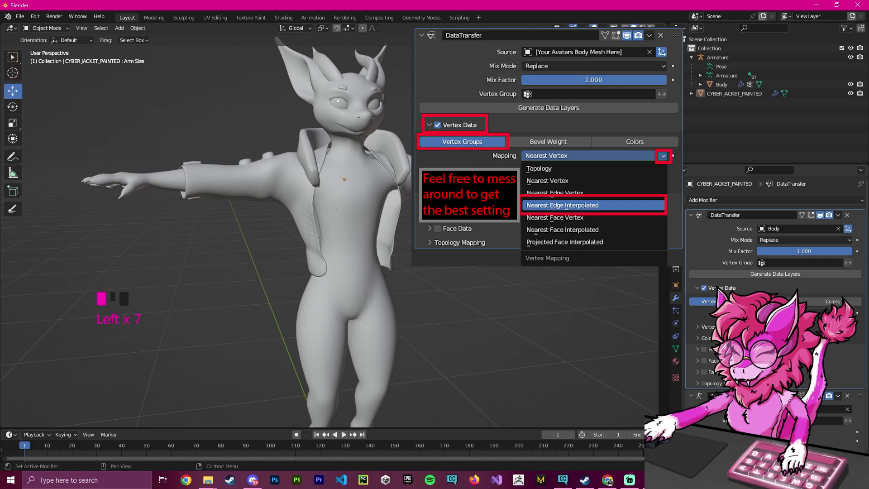
Step: Generate the data layers on the jacket and apply the DataTransfer modifier
middle_click_drag(463, 232, 461, 267, "shift")
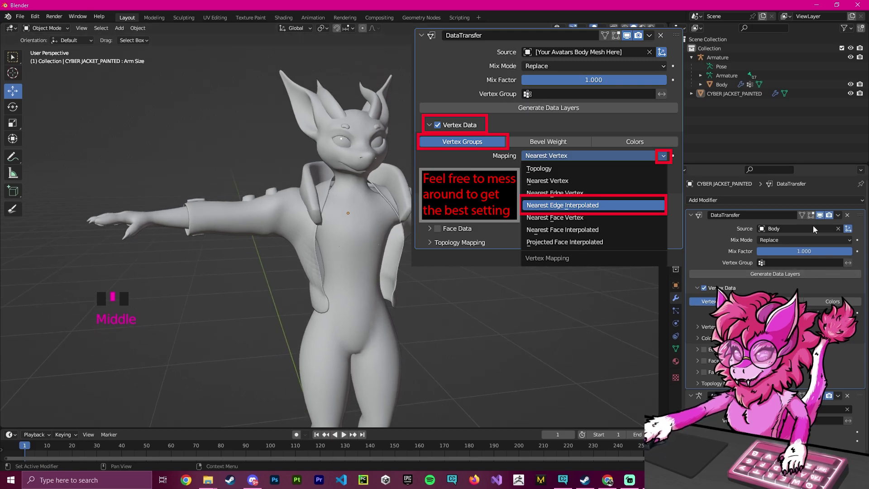
left_click(779, 275)
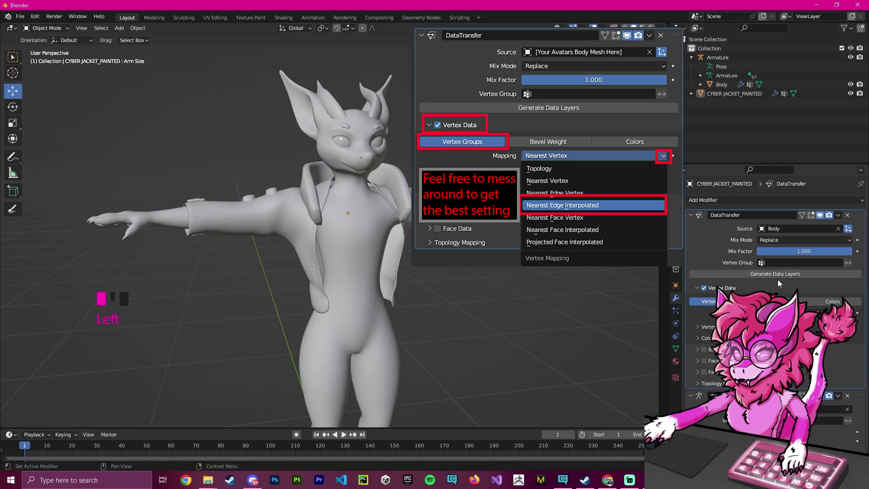
left_click(839, 216)
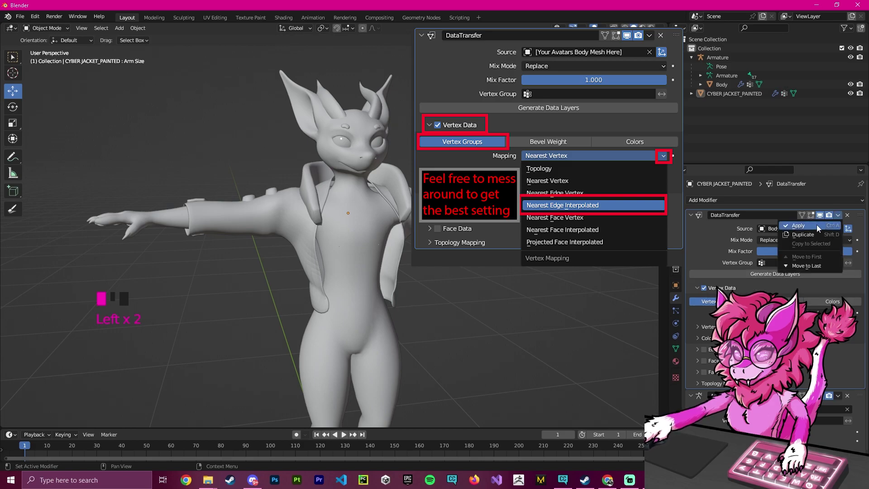
left_click(810, 226)
middle_click_drag(362, 227, 385, 222, "shift")
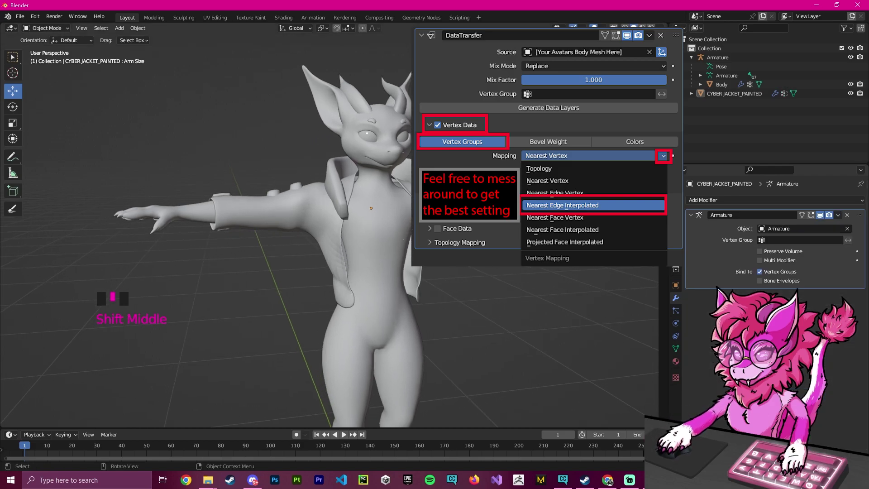
Step: Select the armature, switch it to Pose Mode and select the Right arm bone
left_click(727, 75)
left_click(63, 28)
left_click(43, 58)
left_click(301, 211)
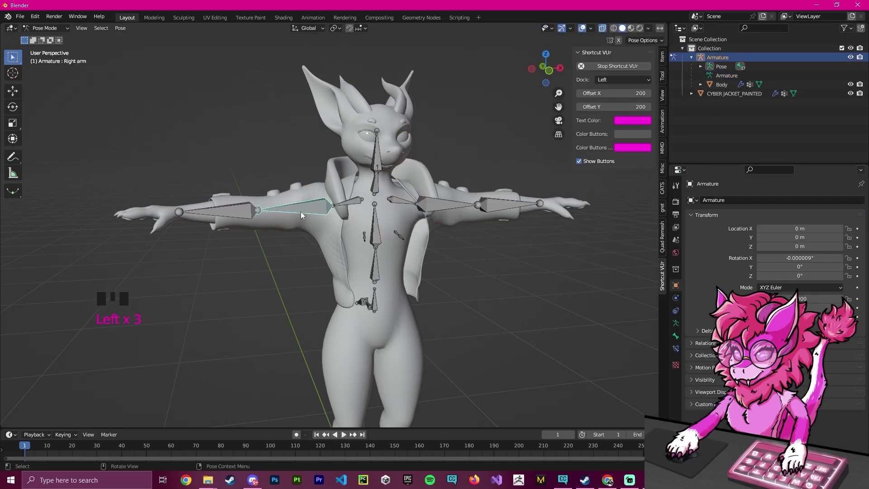
middle_click_drag(301, 211, 407, 158)
Step: Rotate the Right arm bone upward to test how the jacket sleeve deforms, and undo the rotation
key("r")
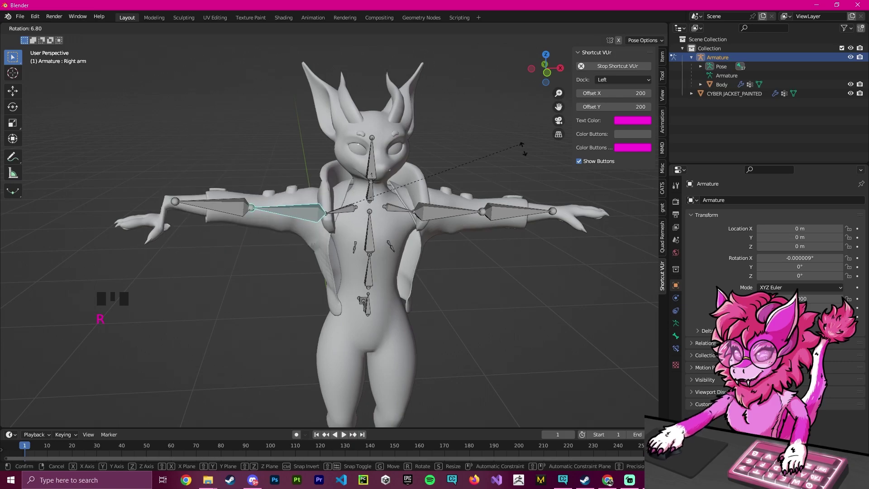
right_click(505, 359)
scroll(463, 286, "up", 3)
middle_click_drag(430, 313, 519, 307, "shift")
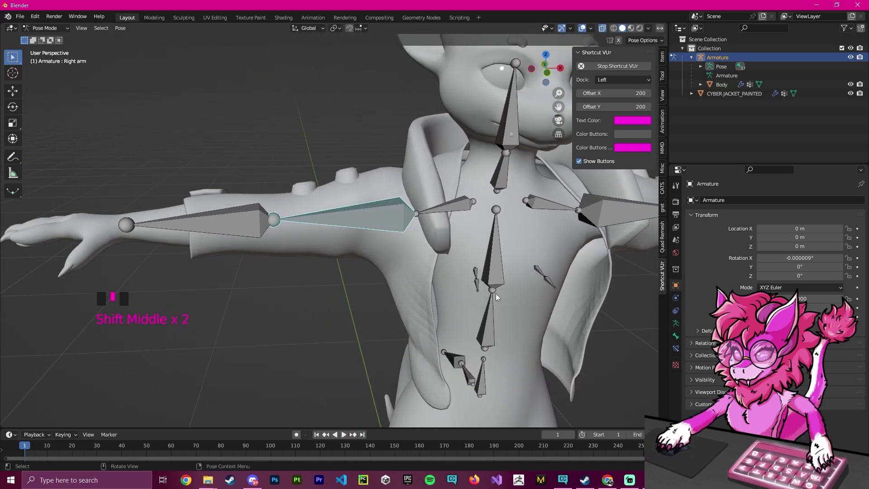
key("r")
left_click(538, 209)
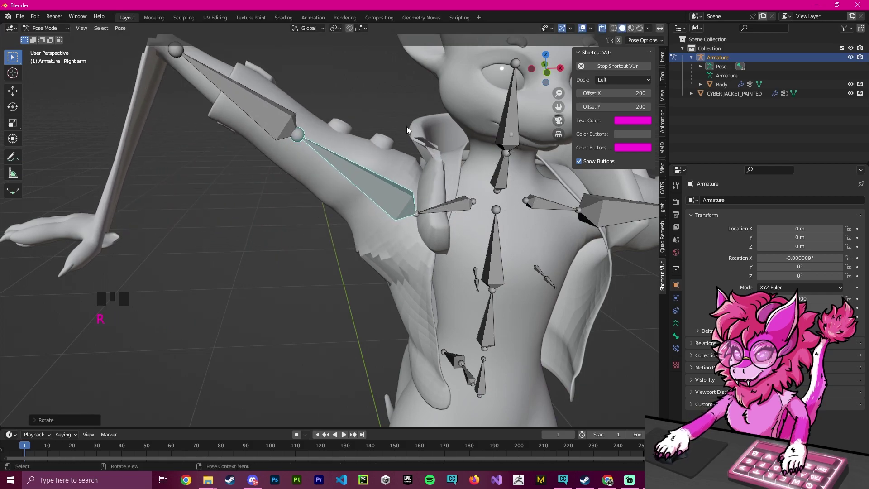
key("ctrl+z")
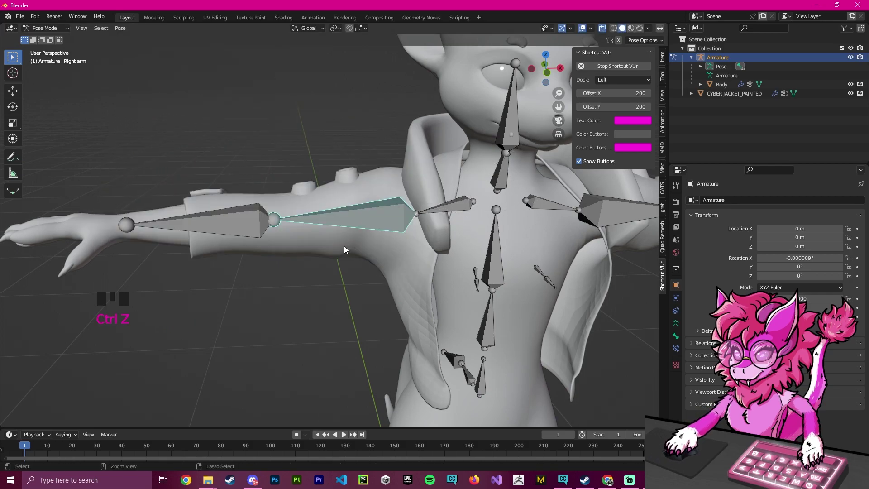
Step: Switch back to Object Mode and hide the Body mesh
scroll(349, 334, "down", 7)
middle_click_drag(349, 334, 395, 252)
left_click(45, 28)
left_click(48, 32)
middle_click_drag(412, 290, 549, 223, "shift")
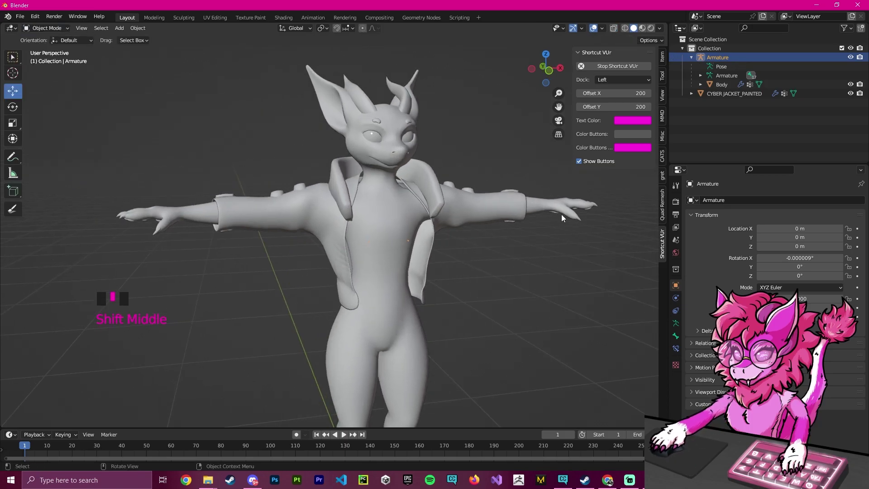
left_click(377, 223)
key("h")
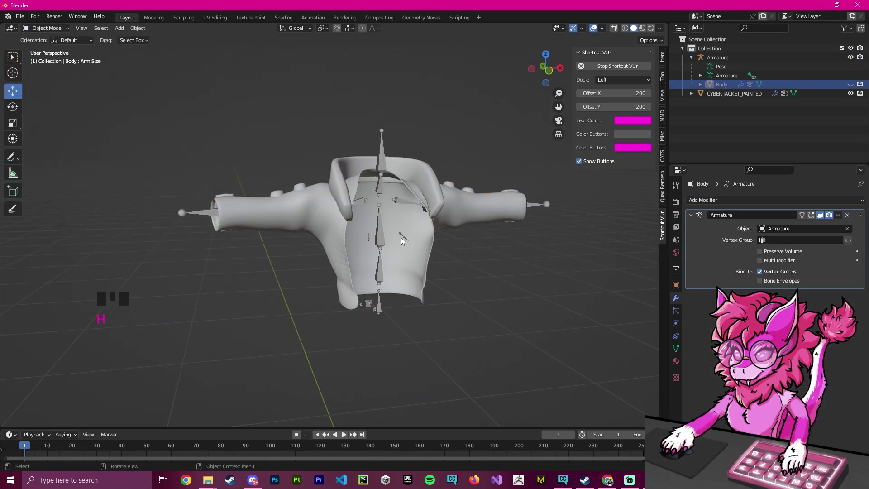
Step: Select the armature together with the jacket and enter Weight Paint mode on the jacket
left_click(382, 237)
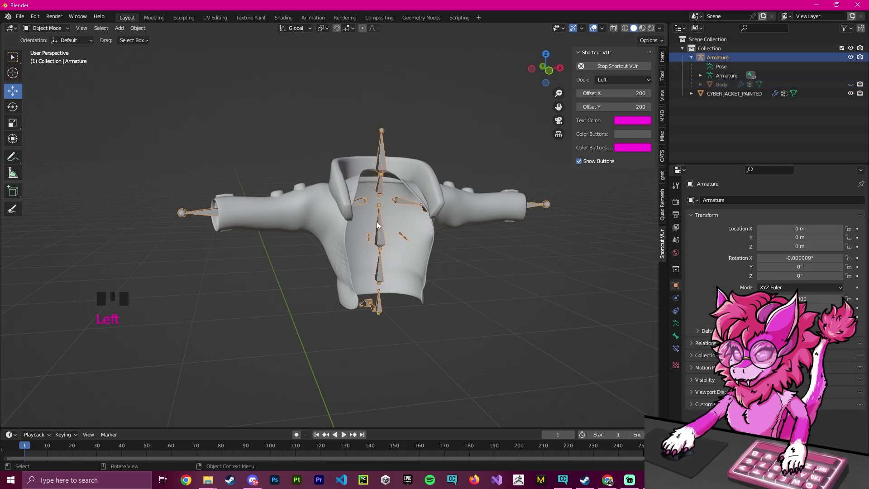
left_click(295, 215, "shift")
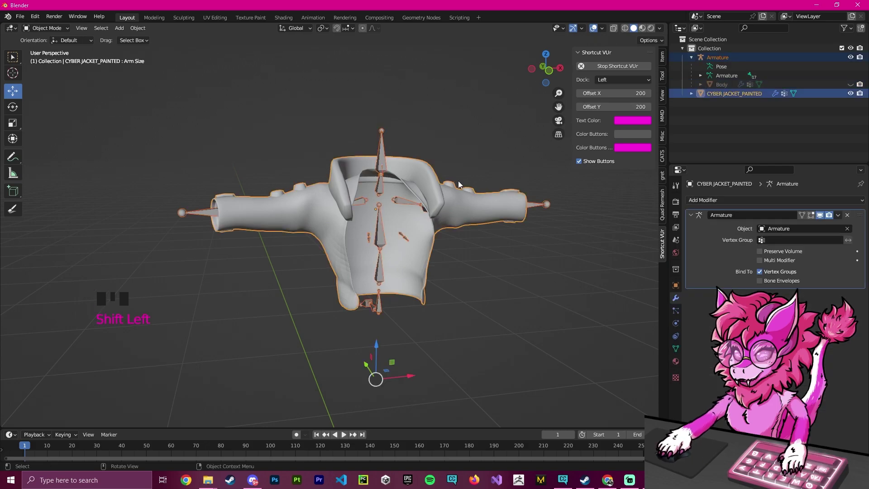
left_click(53, 30)
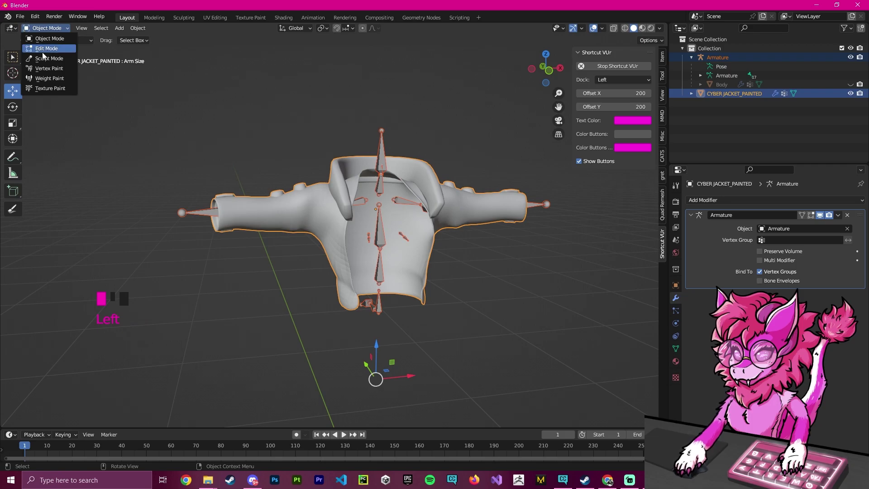
left_click(44, 82)
middle_click_drag(414, 241, 367, 243, "shift")
Step: Show the Head bone's weights, select all bones and smooth the jacket's vertex weights
left_click(18, 178)
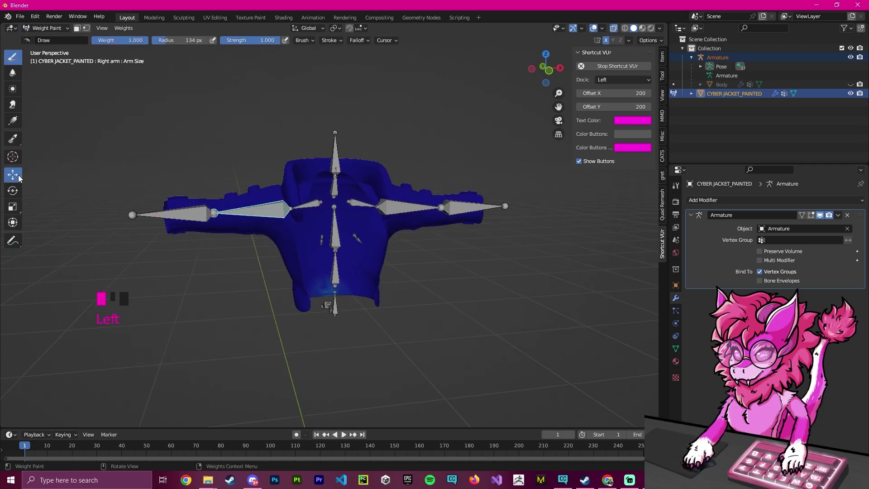
left_click(335, 159)
middle_click(417, 218, "shift")
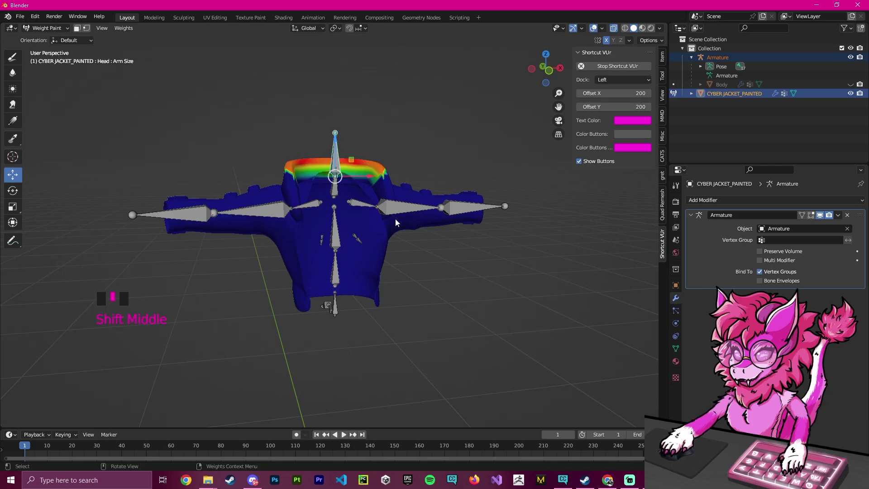
key("a")
left_click(122, 29)
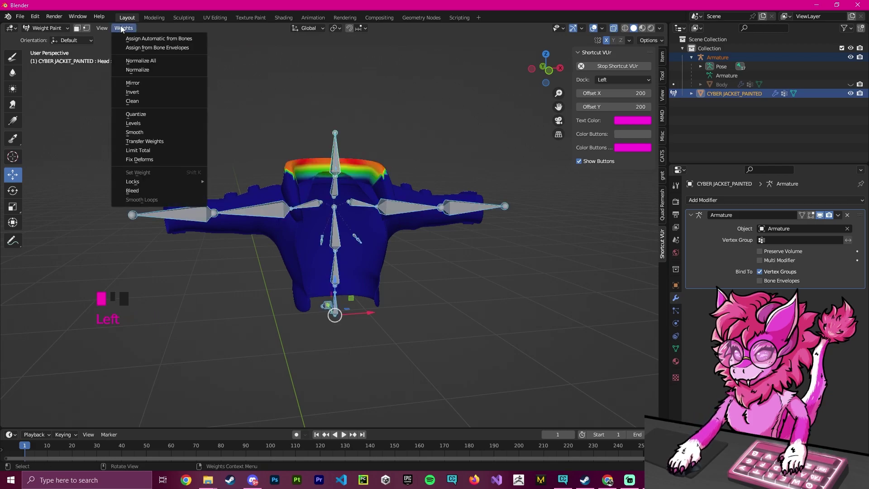
left_click(136, 132)
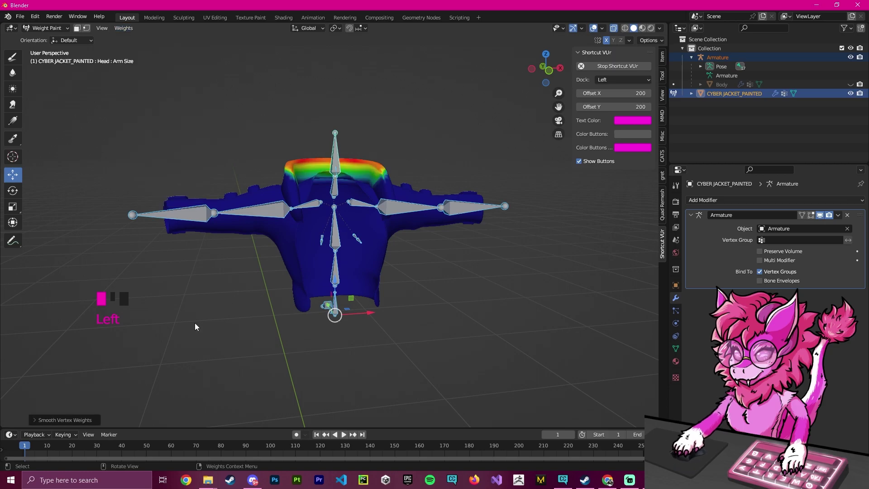
Step: Set the Smooth Vertex Weights iterations to 18 and inspect the weights around the collar
left_click(51, 420)
scroll(321, 141, "up", 3)
middle_click_drag(320, 142, 315, 187, "shift")
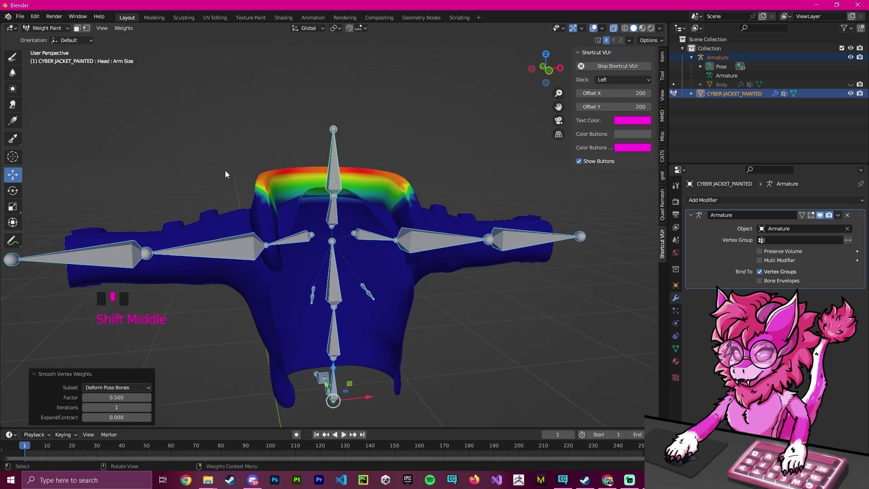
left_click_drag(113, 407, 152, 407)
middle_click_drag(308, 310, 362, 254)
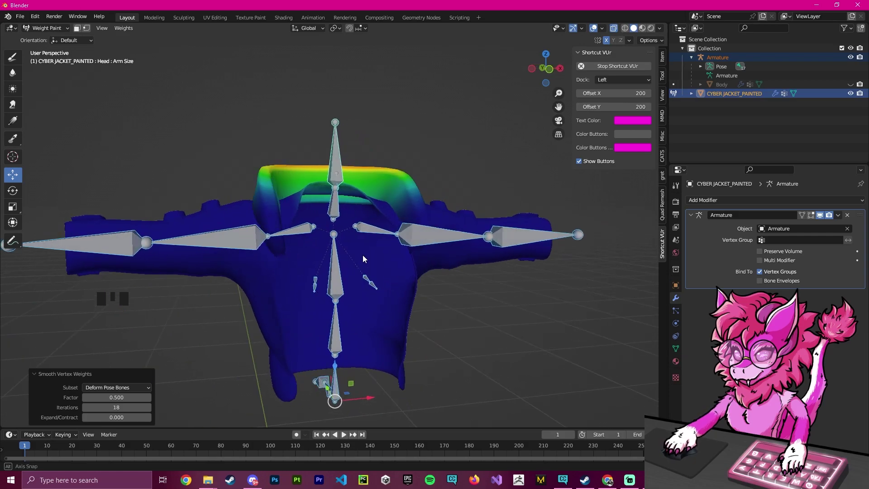
Step: Inspect the jacket's smoothed weights on the right arm, both shoulder and left elbow bones
left_click(545, 352)
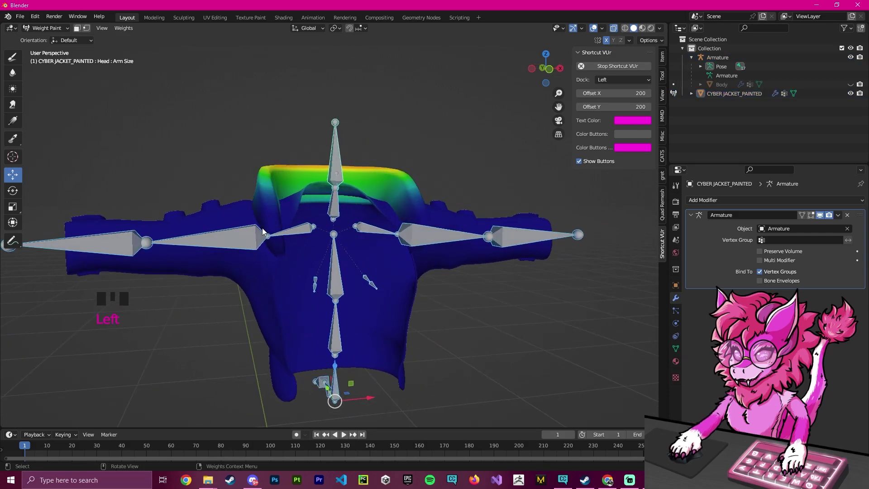
left_click(263, 230)
left_click(307, 230)
left_click(379, 232)
left_click(550, 243)
middle_click_drag(549, 243, 489, 329)
left_click(490, 329)
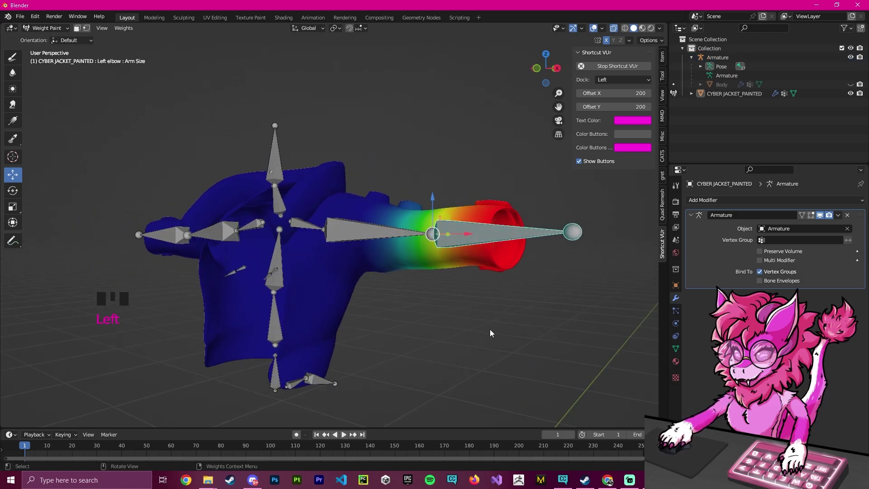
Step: Return to Object Mode and unhide the Body mesh
left_click(43, 29)
left_click(43, 39)
middle_click_drag(142, 99, 195, 135)
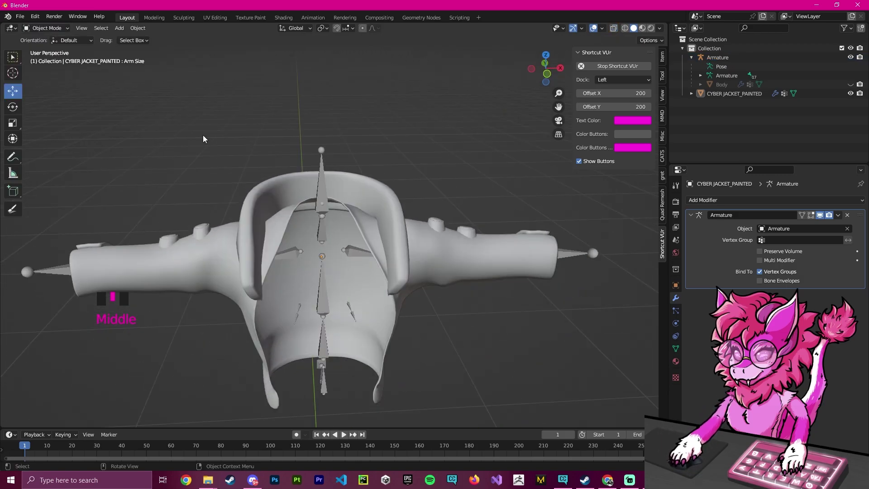
left_click(850, 84)
middle_click_drag(454, 305, 487, 290)
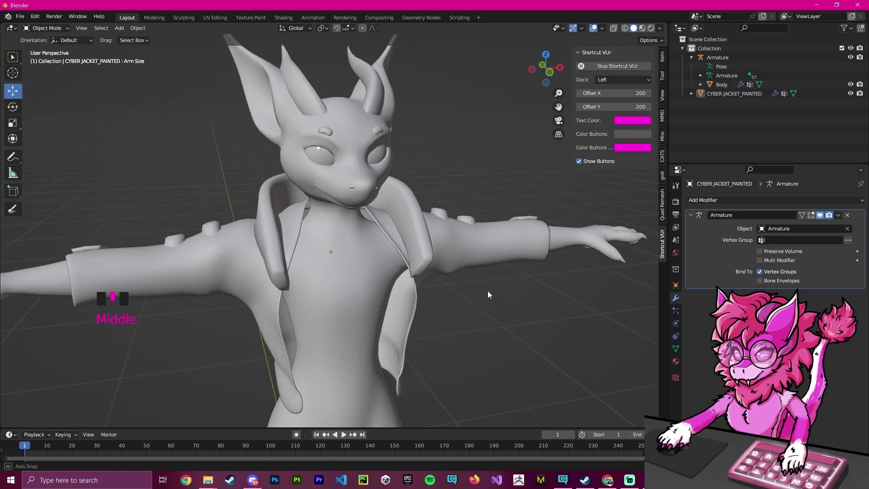
Step: Put the armature into Pose Mode and rotate the Right arm bone 19.4° to test the jacket's deformation
left_click(726, 75)
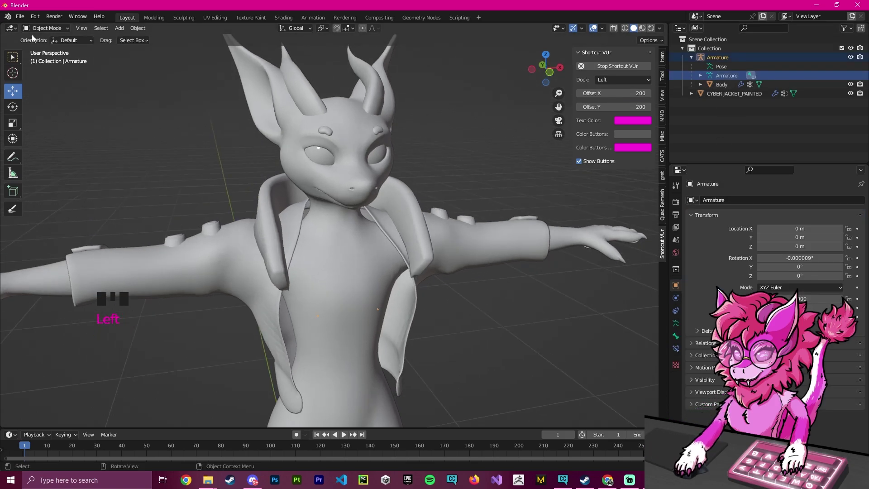
left_click(44, 28)
left_click(43, 56)
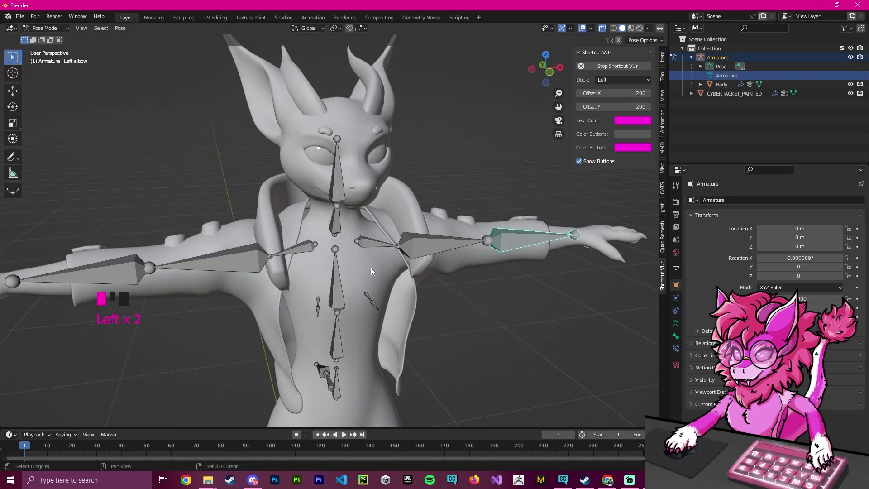
middle_click_drag(370, 271, 377, 245, "shift")
left_click(227, 236)
key("r")
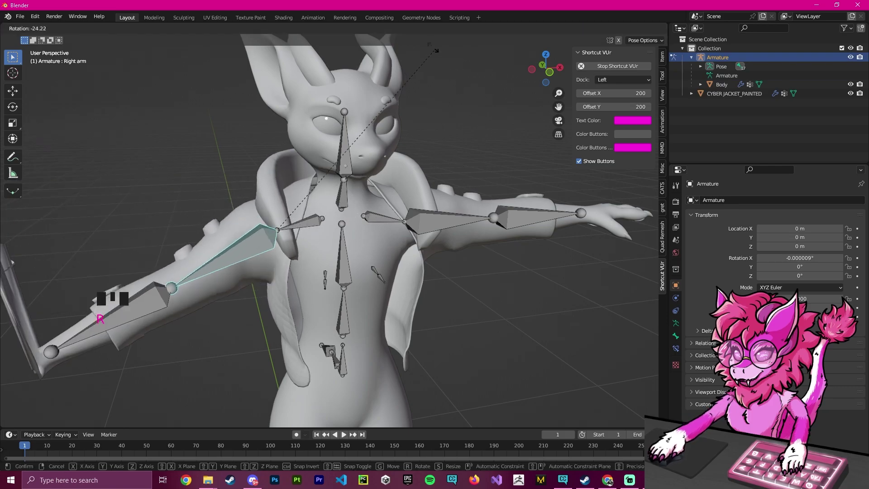
left_click(457, 206)
Step: Rotate the Right arm bone again, check the deformation around the shoulder and underarm, and undo both test rotations
middle_click_drag(324, 316, 342, 309, "shift")
scroll(460, 233, "up", 3)
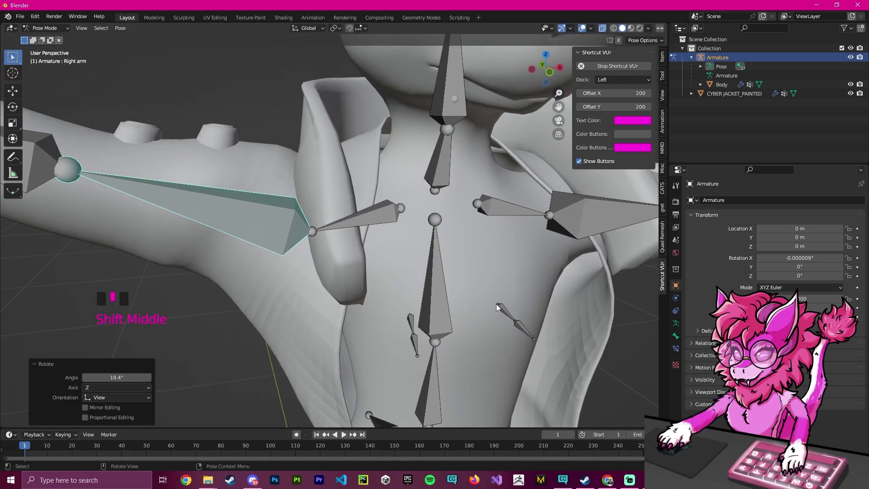
key("r")
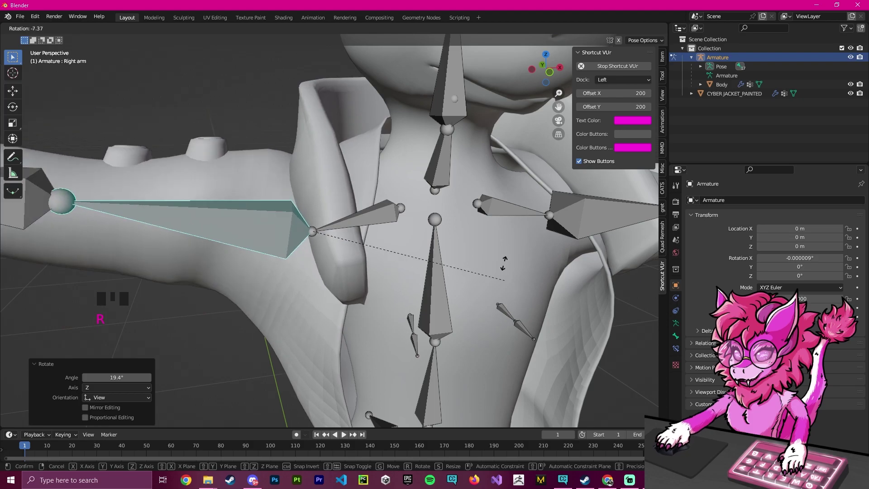
left_click(494, 150)
middle_click_drag(395, 372, 577, 138, "shift")
key("ctrl+z")
key("ctrl+z")
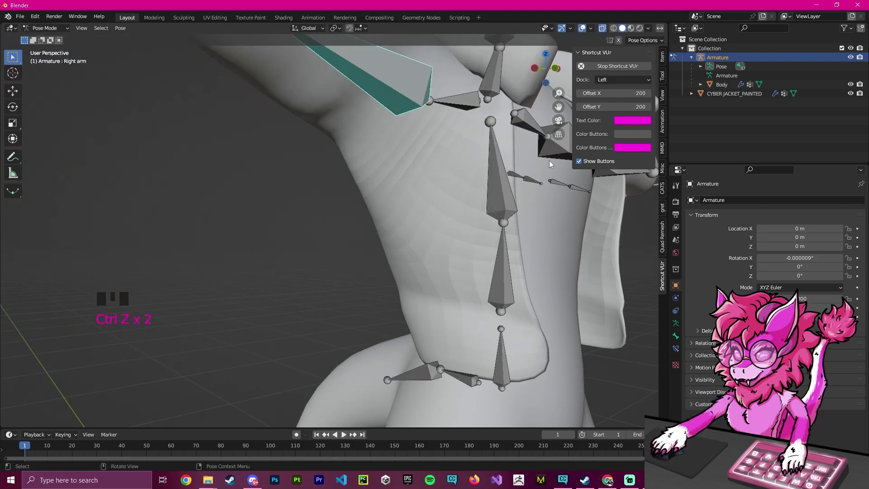
scroll(516, 158, "down", 7)
middle_click_drag(545, 211, 468, 230, "shift")
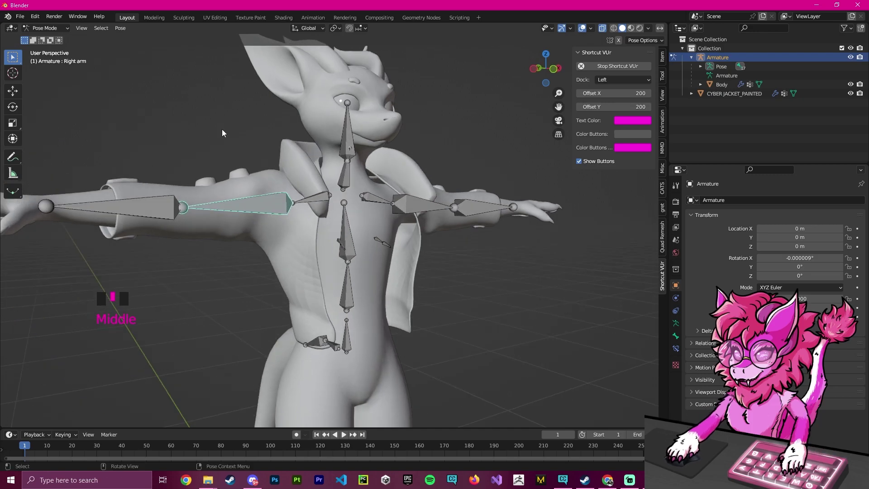
Step: Switch back to Object Mode and delete the Body mesh
left_click(44, 30)
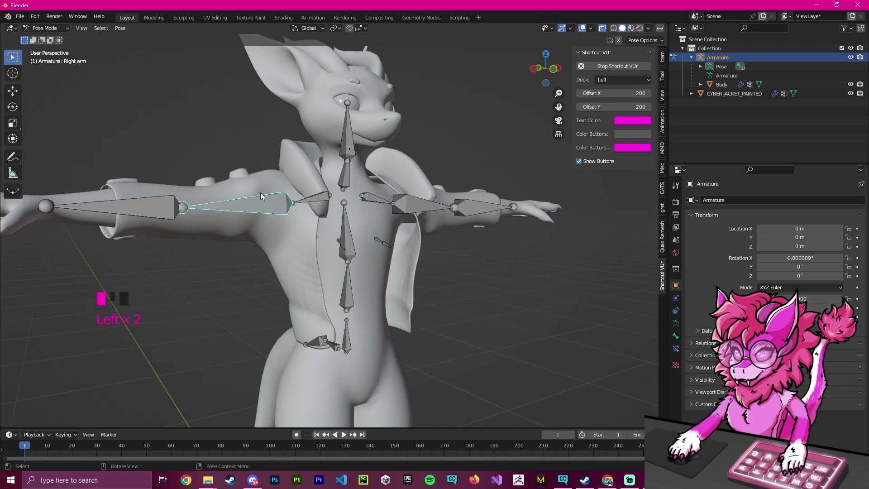
middle_click_drag(454, 279, 476, 325)
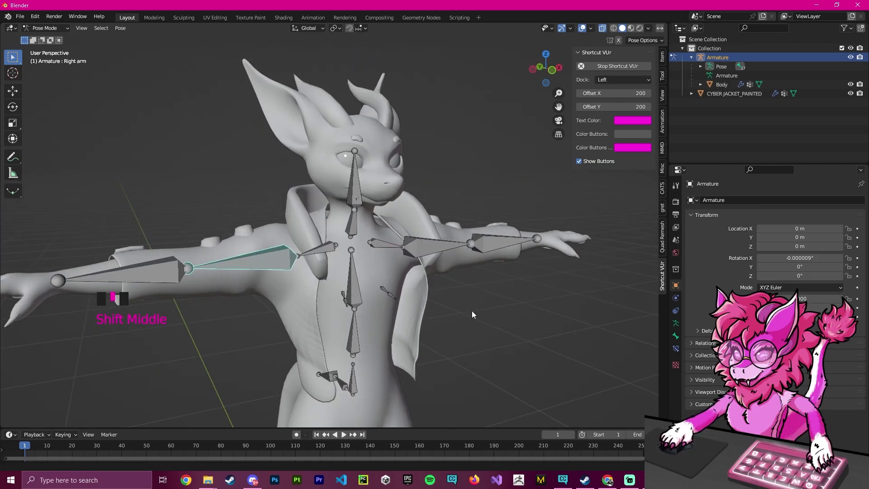
scroll(449, 243, "down", 3)
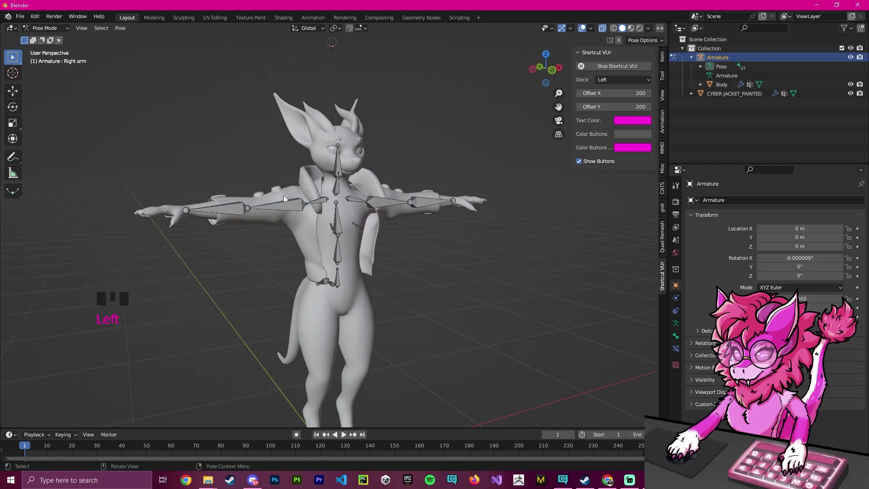
left_click(45, 28)
left_click(43, 34)
left_click(270, 222)
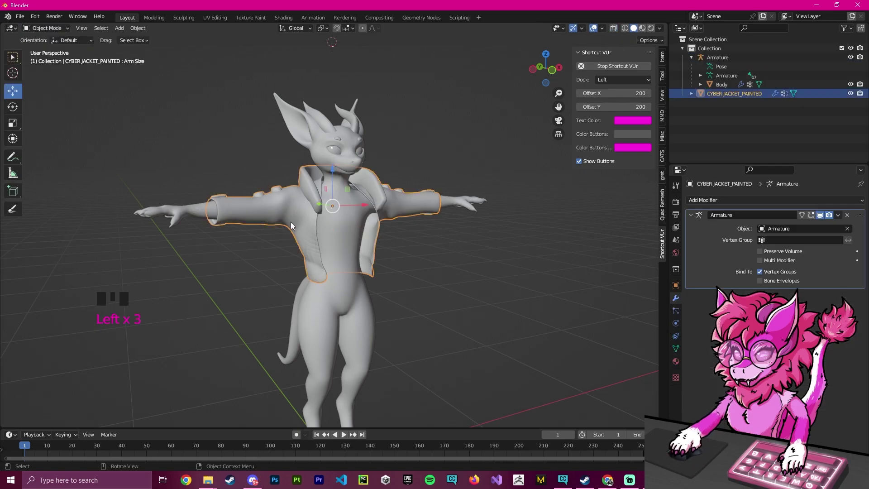
left_click(357, 248)
key("x")
left_click(376, 171)
Step: Collapse the armature's hierarchy in the scene list and examine how the armature and jacket are organised
middle_click_drag(450, 173, 428, 173)
scroll(400, 218, "down", 1, "shift")
middle_click_drag(428, 224, 417, 172, "shift")
left_click(691, 57)
left_click(717, 58)
left_click(714, 67)
left_click(717, 57)
Step: Select the jacket and the armature, and parent the jacket to the armature
left_click(724, 67)
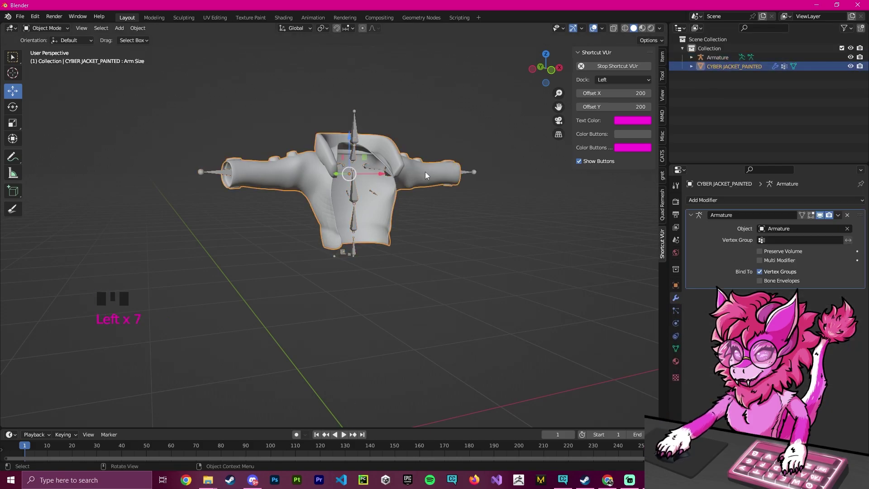
left_click(352, 198, "shift")
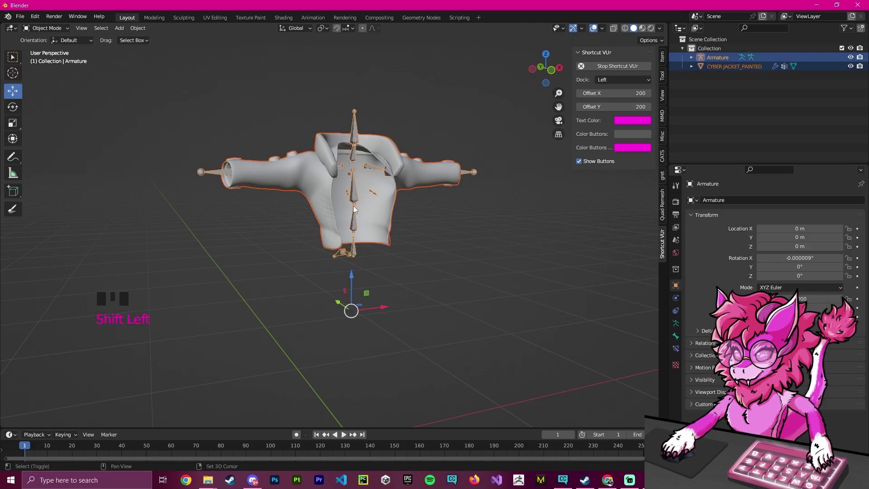
right_click(279, 213)
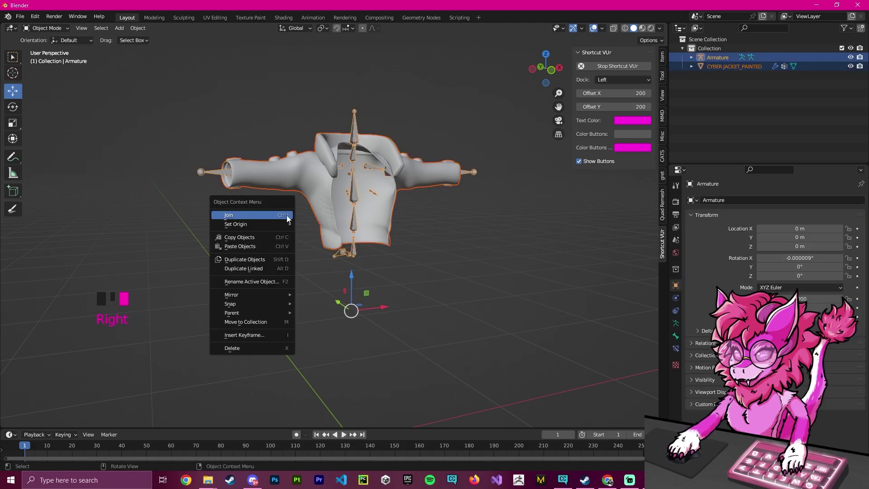
right_click(189, 254)
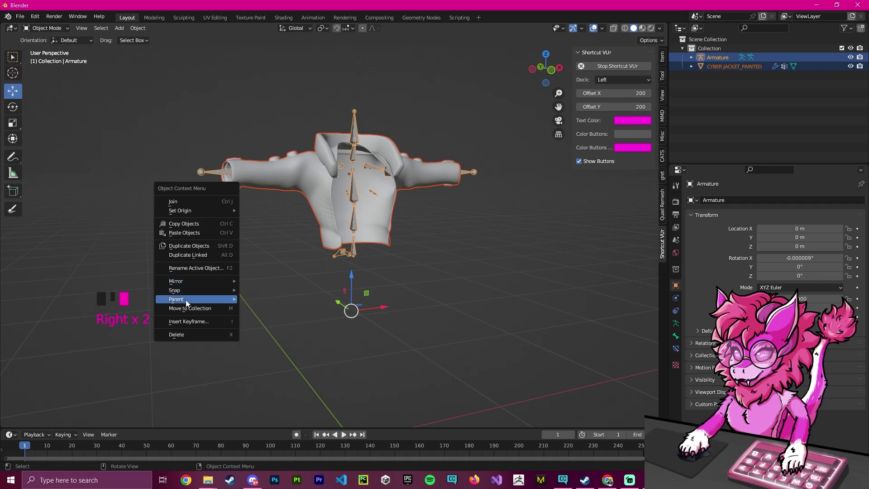
mouse_move(185, 299)
left_click(271, 133)
left_click(475, 136)
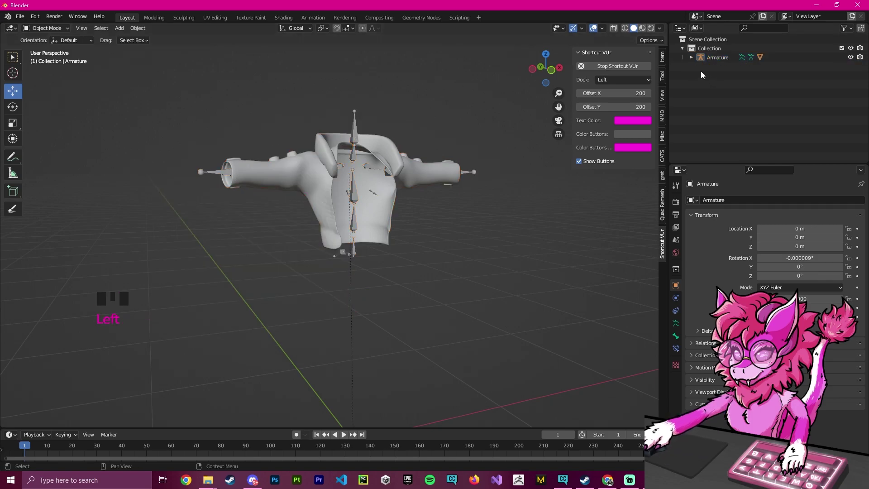
Step: Expand the armature's hierarchy and select the parented jacket to check its Armature modifier
left_click(691, 57)
left_click(716, 57)
left_click(736, 85)
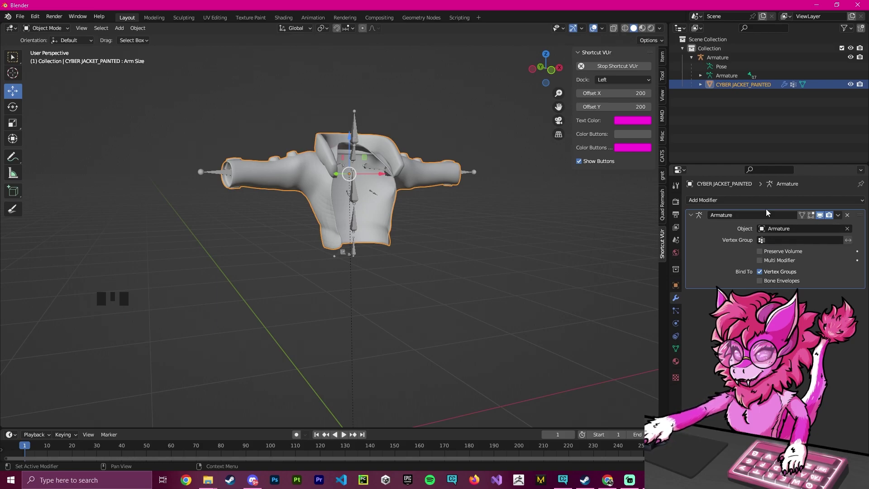
Step: Put the armature into Pose Mode, test-rotate the Right arm bone and undo the rotation
middle_click_drag(458, 217, 458, 225)
left_click(477, 169)
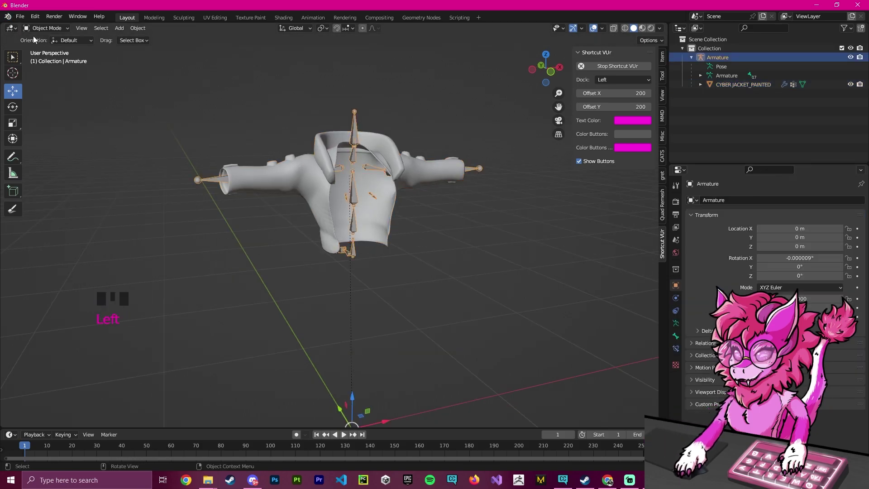
left_click(45, 28)
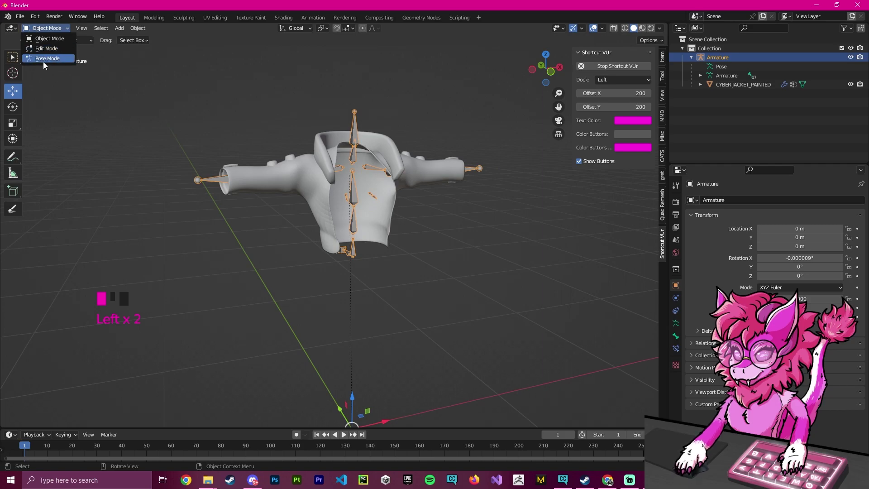
left_click(43, 59)
key("r")
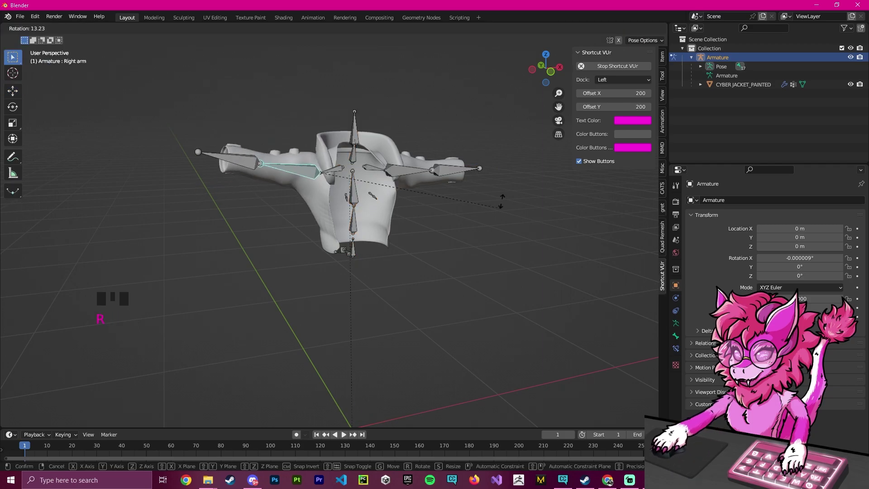
left_click(479, 246)
key("ctrl+z")
Step: Test-rotate the neck bone, undo the rotation and return to Object Mode
left_click(354, 154)
key("r")
left_click(450, 72)
key("ctrl+z")
left_click(470, 235)
left_click(45, 28)
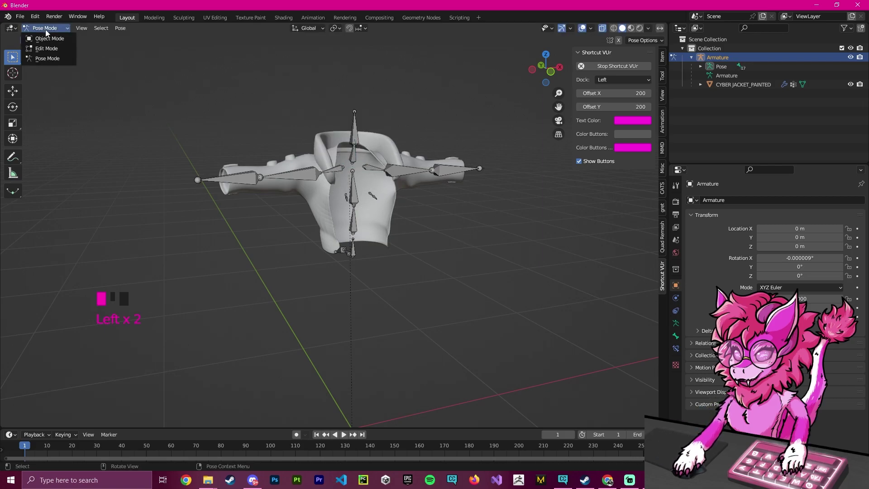
left_click(43, 39)
middle_click_drag(473, 290, 453, 223, "shift")
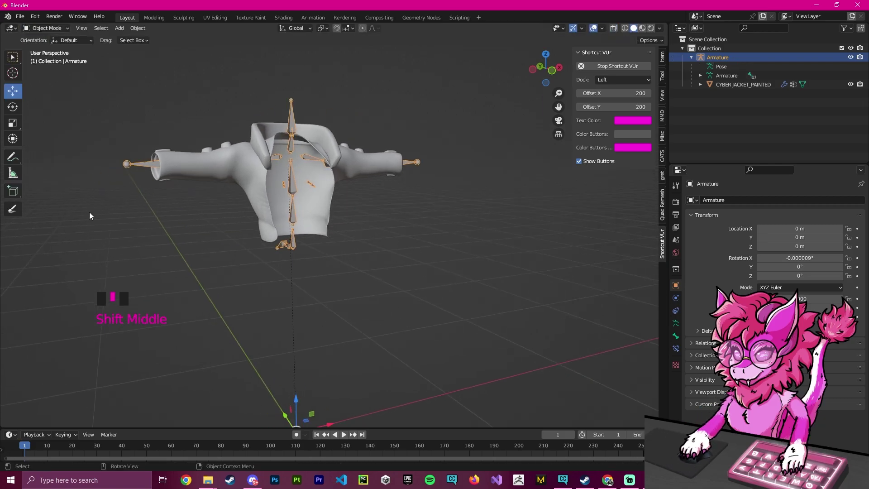
middle_click_drag(445, 140, 518, 135, "shift")
middle_click_drag(478, 180, 472, 204)
middle_click_drag(520, 231, 467, 229, "shift")
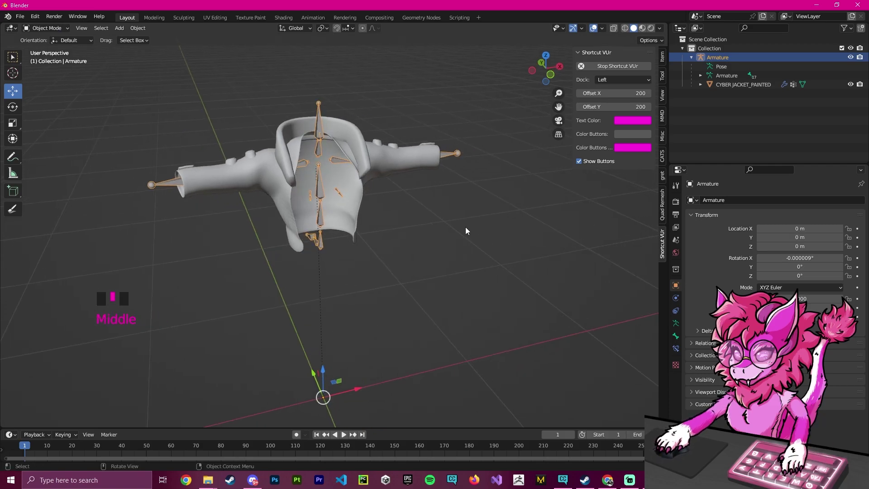
scroll(508, 253, "down", 1)
middle_click_drag(444, 266, 436, 270, "shift")
Step: Start an FBX export with Apply Scalings set to FBX All and Add Leaf Bones disabled
left_click(20, 16)
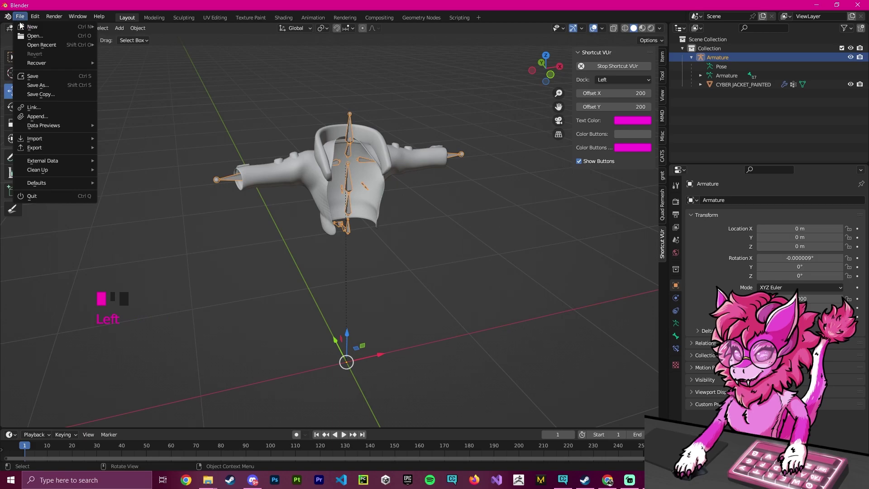
mouse_move(44, 146)
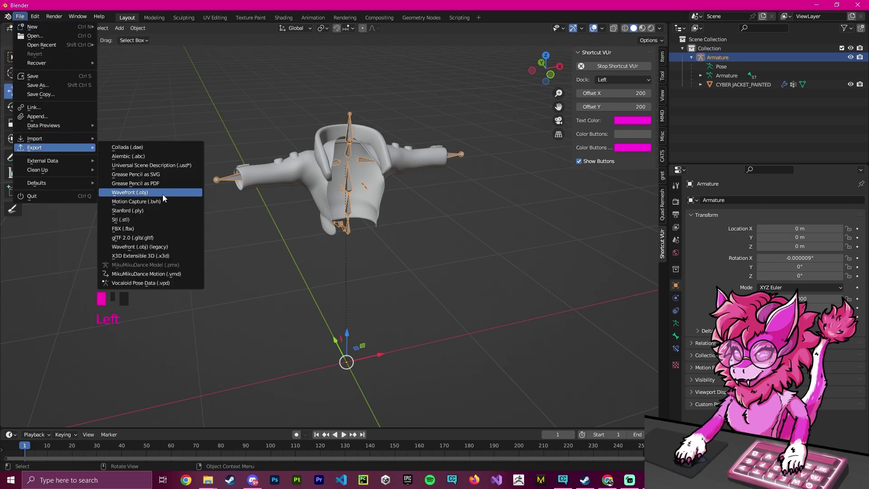
left_click(129, 229)
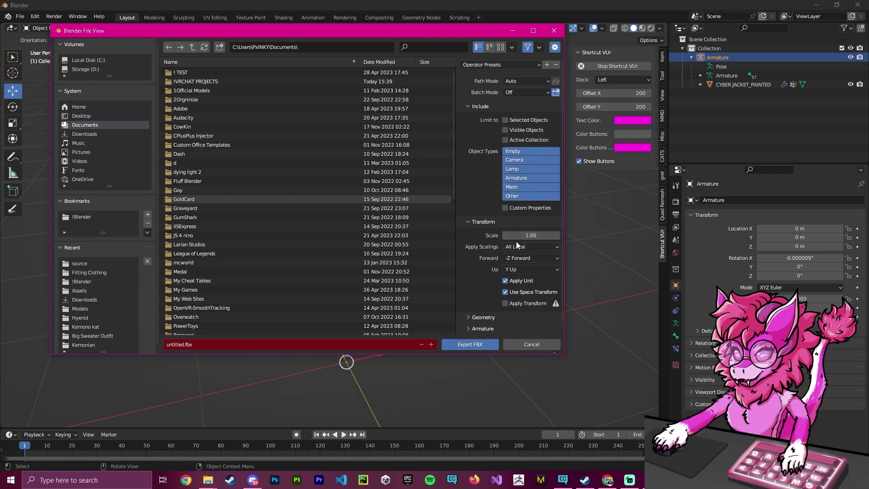
left_click(520, 247)
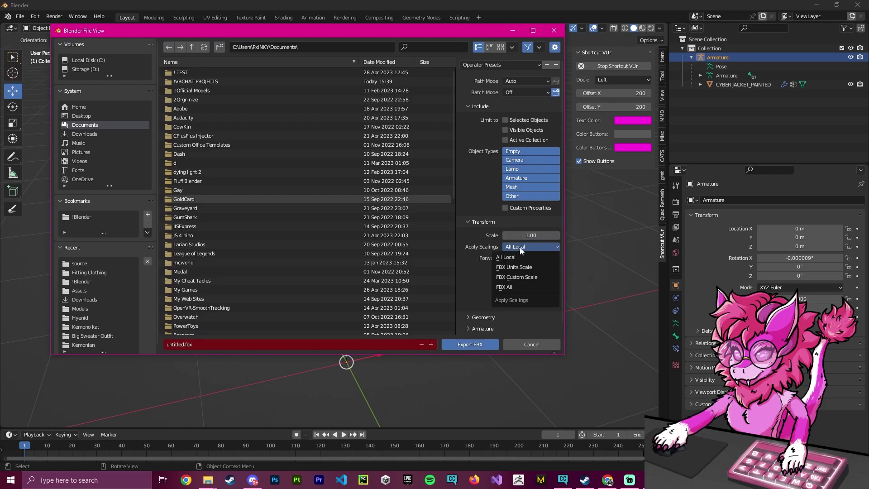
left_click(501, 288)
scroll(479, 316, "down", 1)
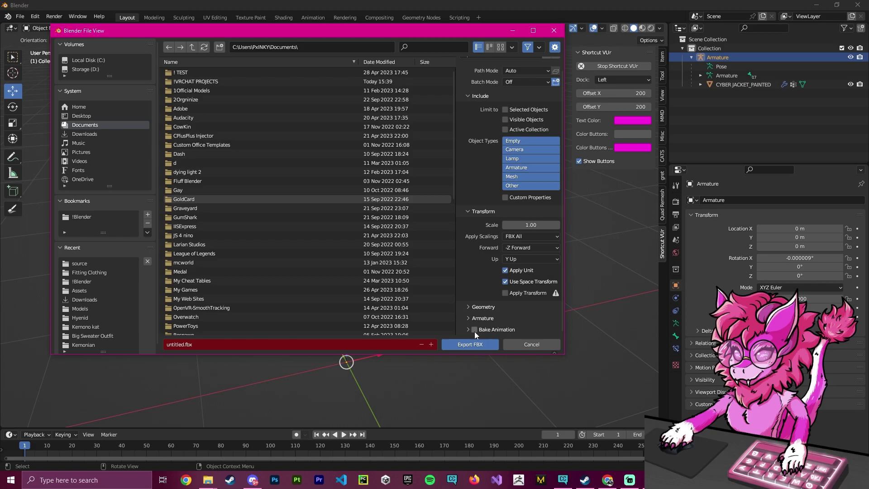
left_click(480, 319)
scroll(496, 253, "down", 3)
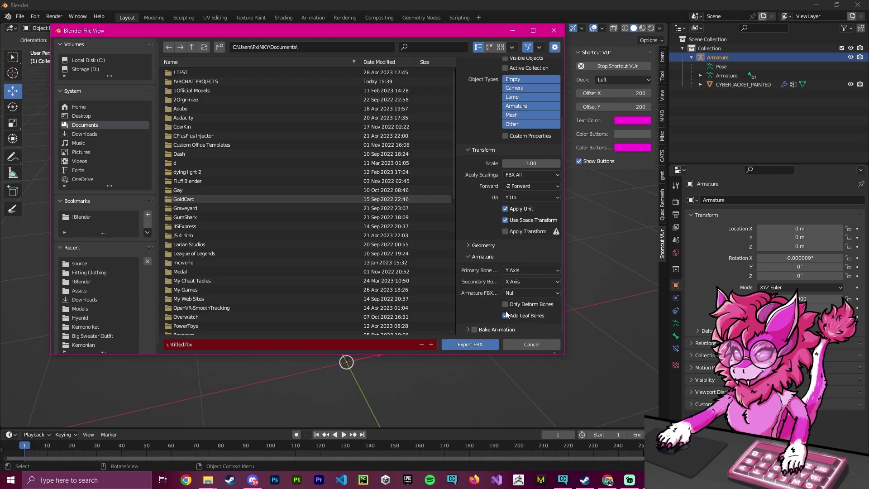
Step: Name the export file "Cyber Clothign" and export the FBX to the Documents folder
left_click(238, 346)
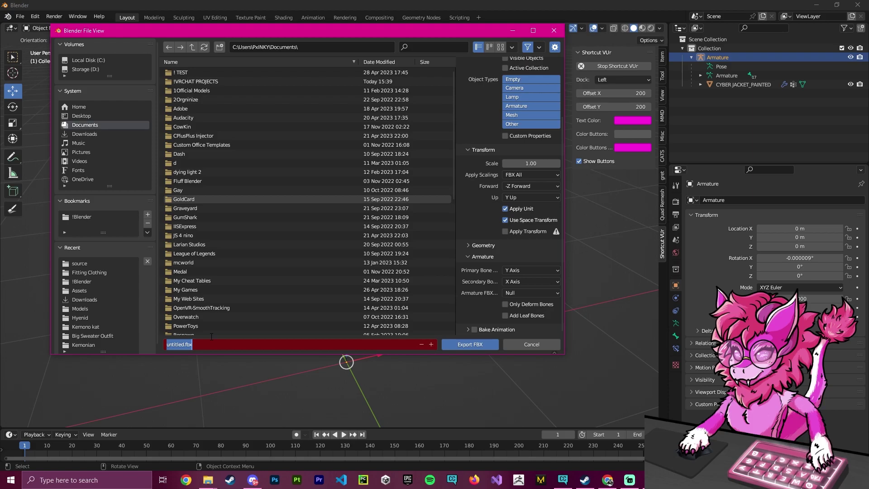
type("Cybe")
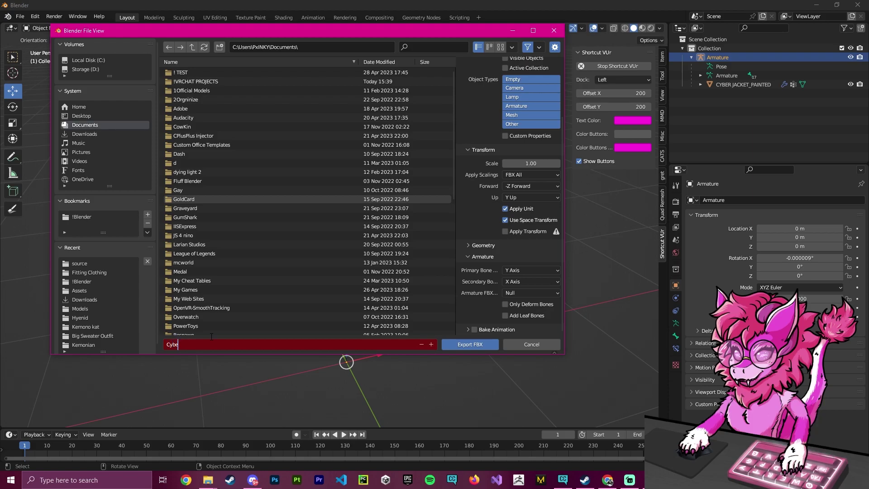
type("r Clothing")
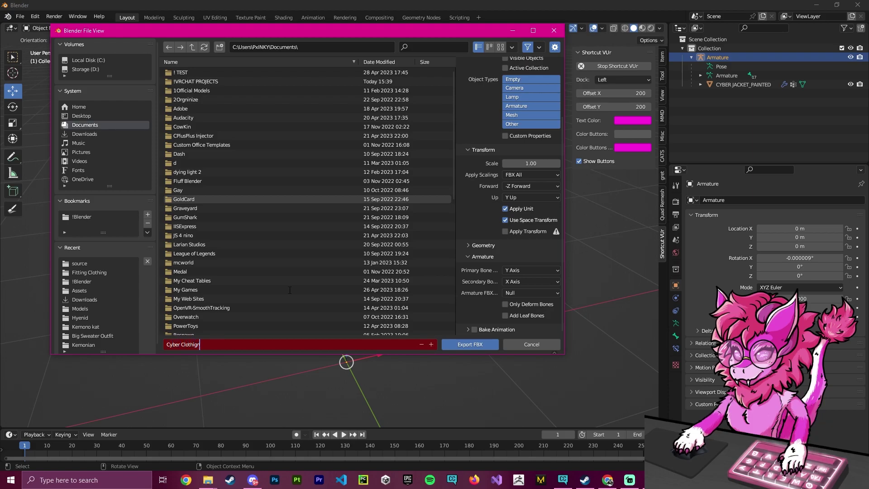
left_click(468, 344)
middle_click_drag(479, 314, 447, 283)
left_click(447, 283)
middle_click_drag(510, 256, 508, 270, "shift")
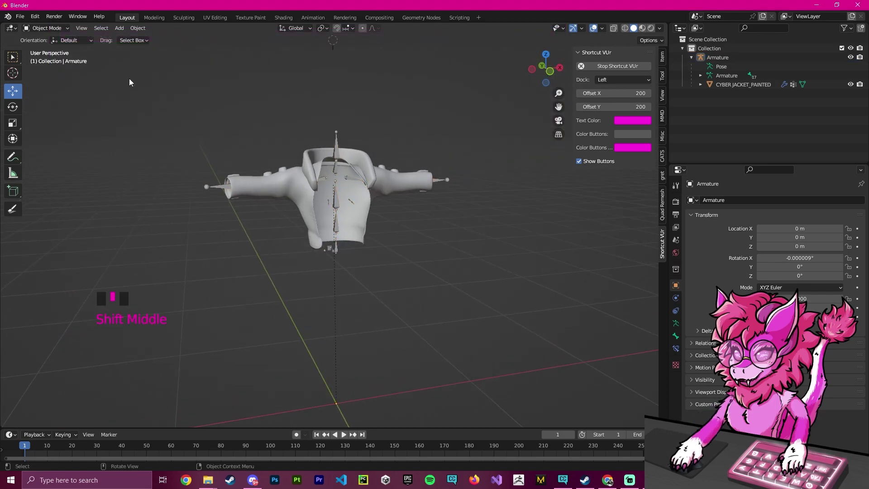
middle_click_drag(440, 251, 450, 227, "shift")
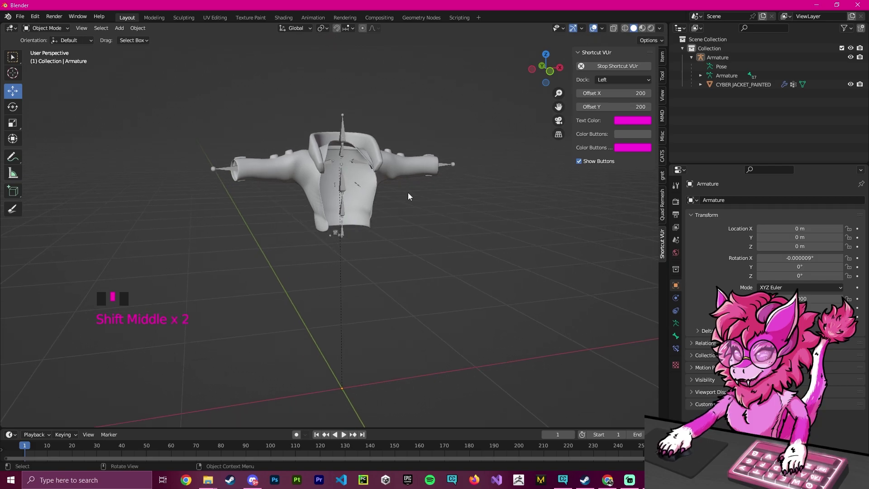
middle_click_drag(408, 192, 411, 207)
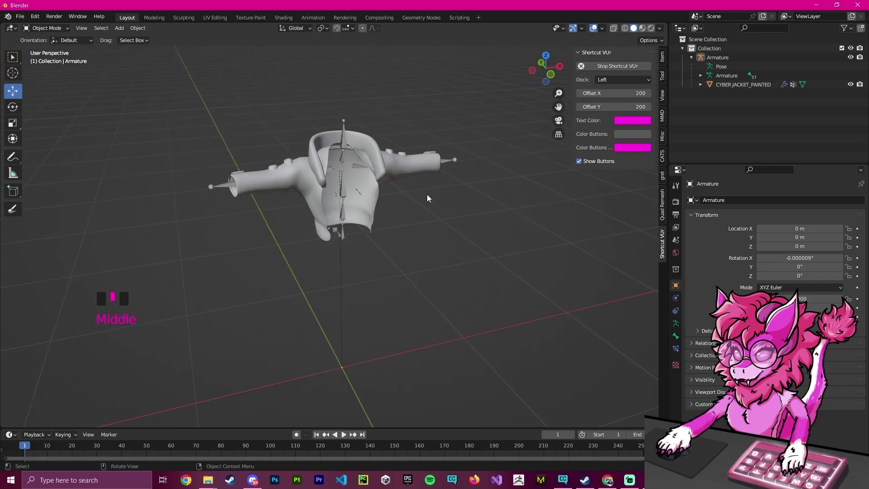
middle_click_drag(427, 198, 429, 192, "shift")
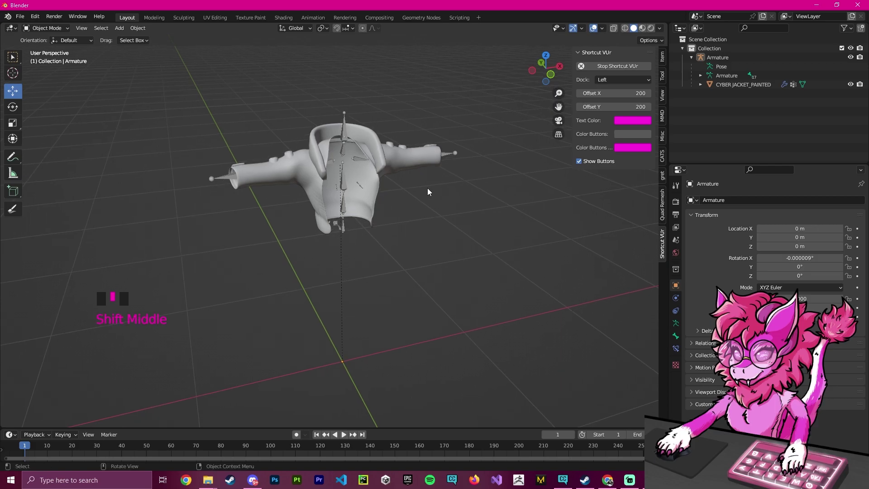
middle_click_drag(427, 186, 424, 189, "shift")
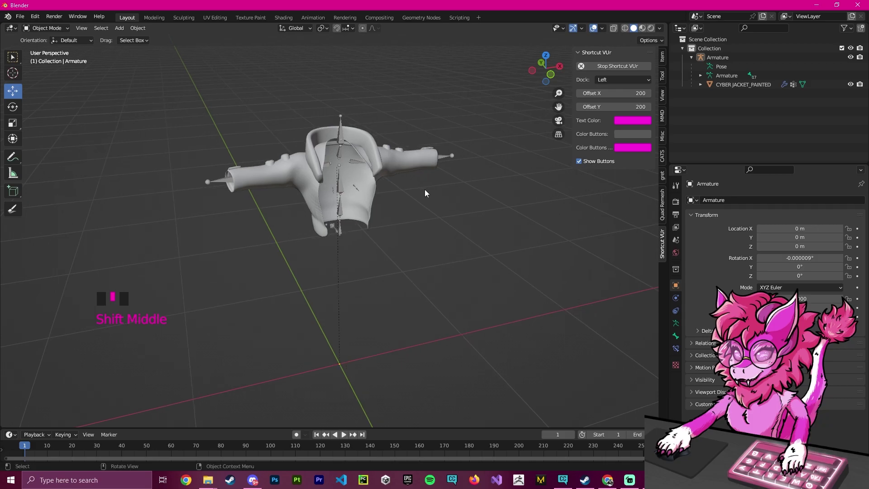
middle_click_drag(428, 218, 446, 227)
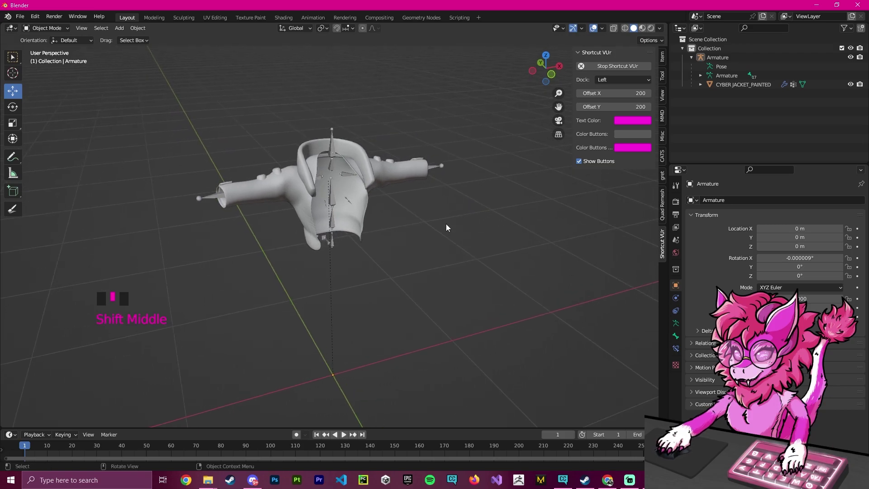